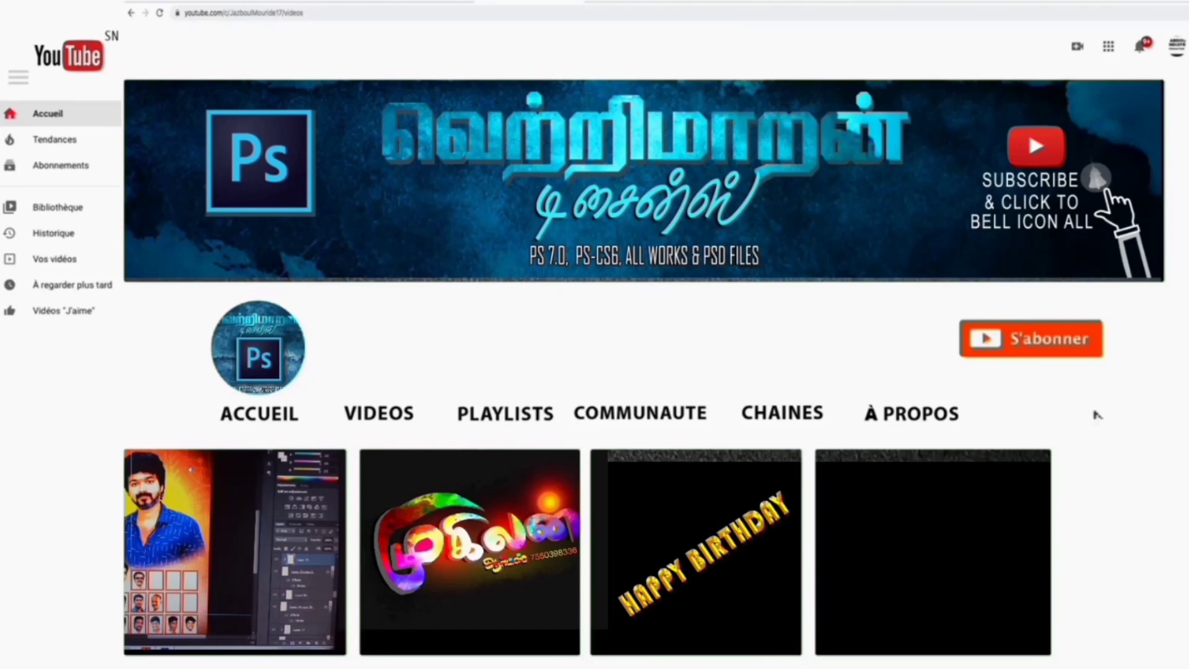
pyautogui.click(1049, 370)
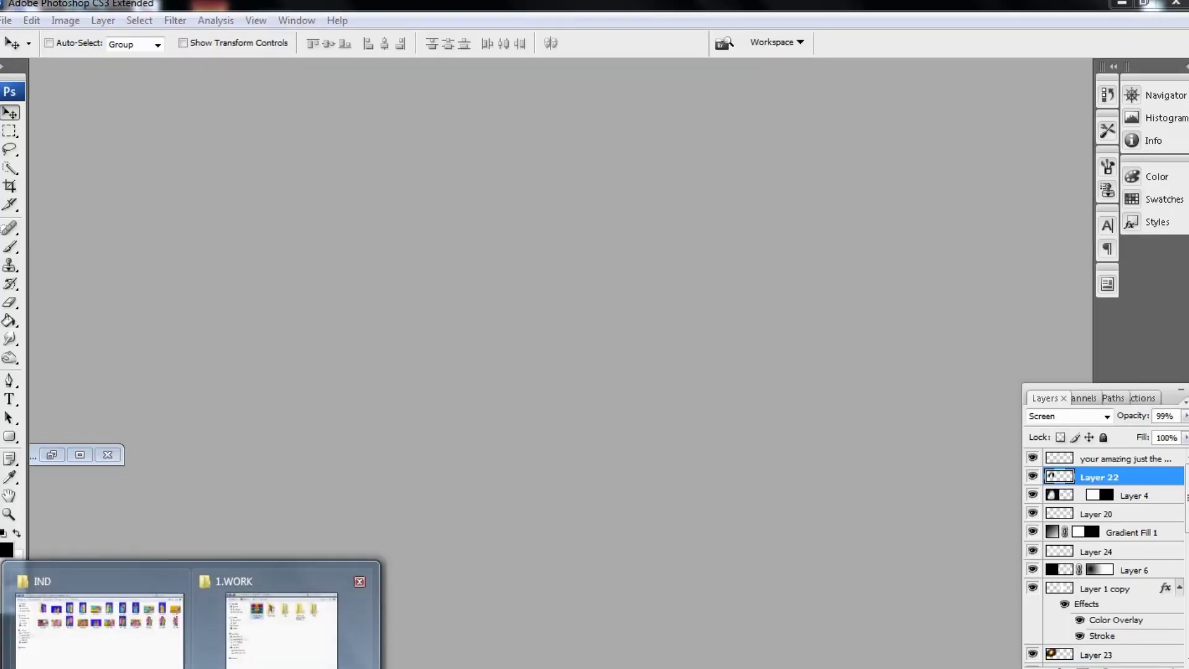
# Step: Open the VM Birthday Banners.zip archive from the 1.WORK folder and bring its window forward past the WinRAR notice
pyautogui.click(257, 626)
pyautogui.press('Return')
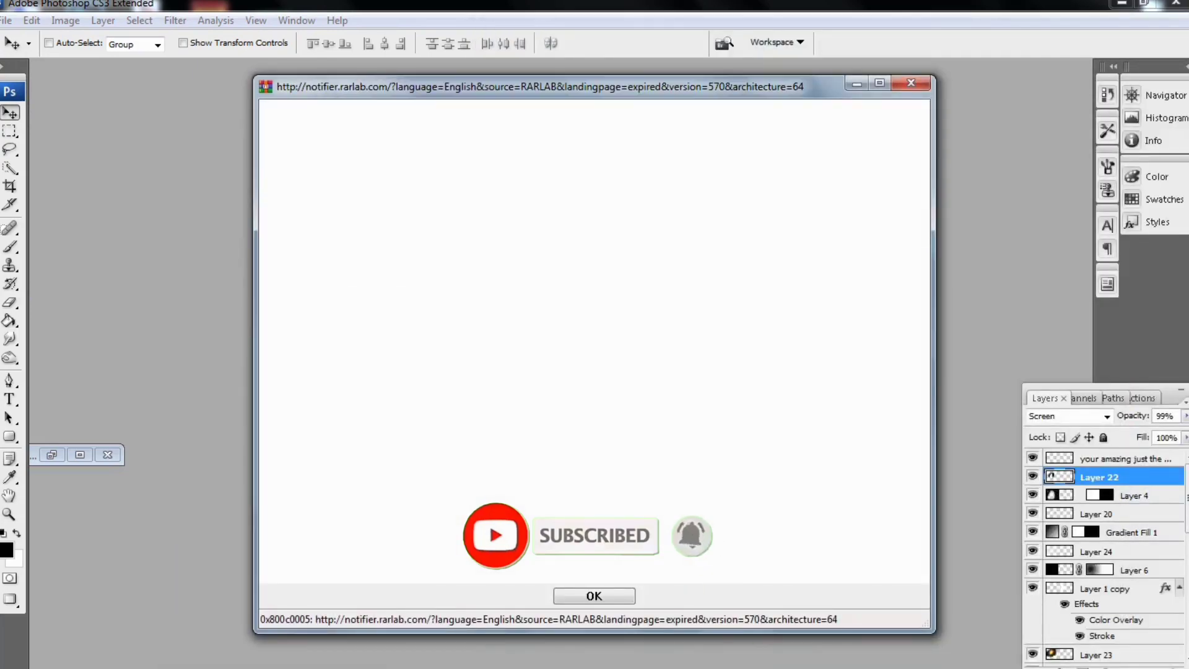
pyautogui.moveTo(273, 666)
pyautogui.click(180, 626)
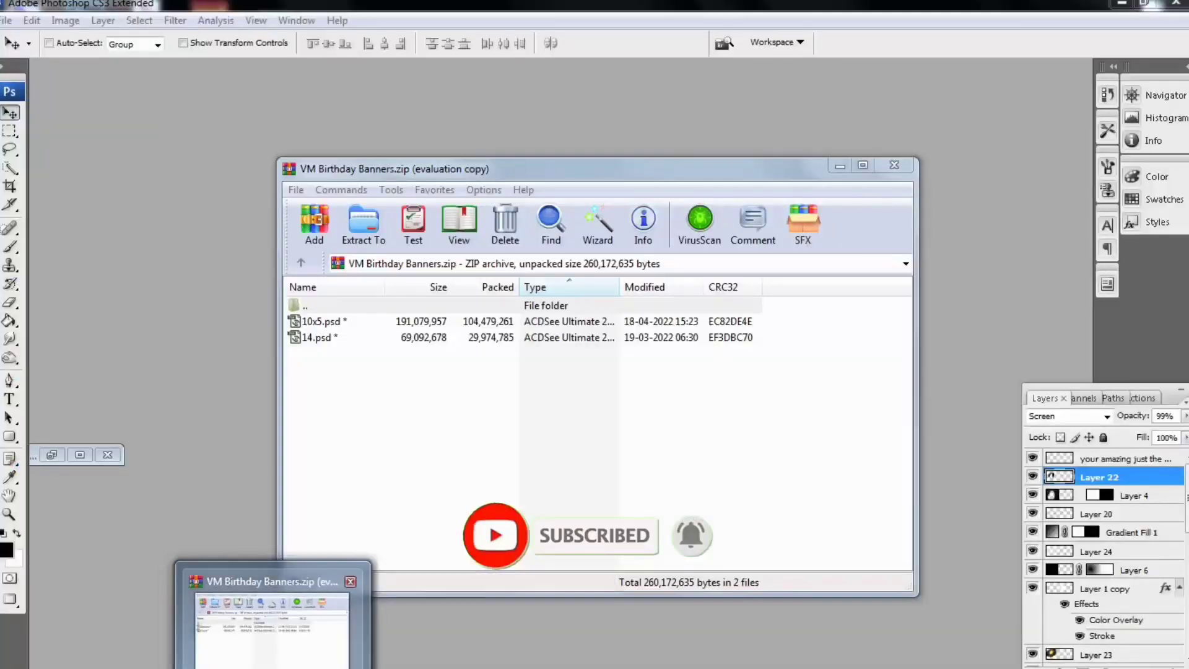
# Step: Preview 10x5.psd from the archive in ACDSee with the archive password, and close the preview
pyautogui.doubleClick(319, 321)
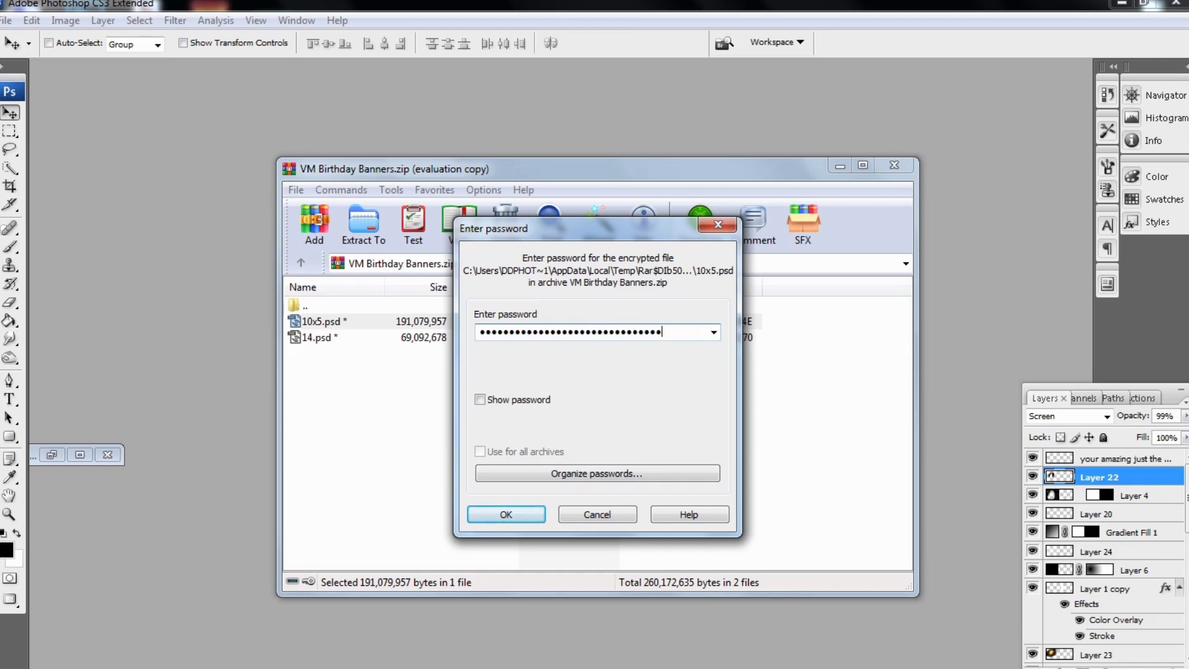
pyautogui.press('Return')
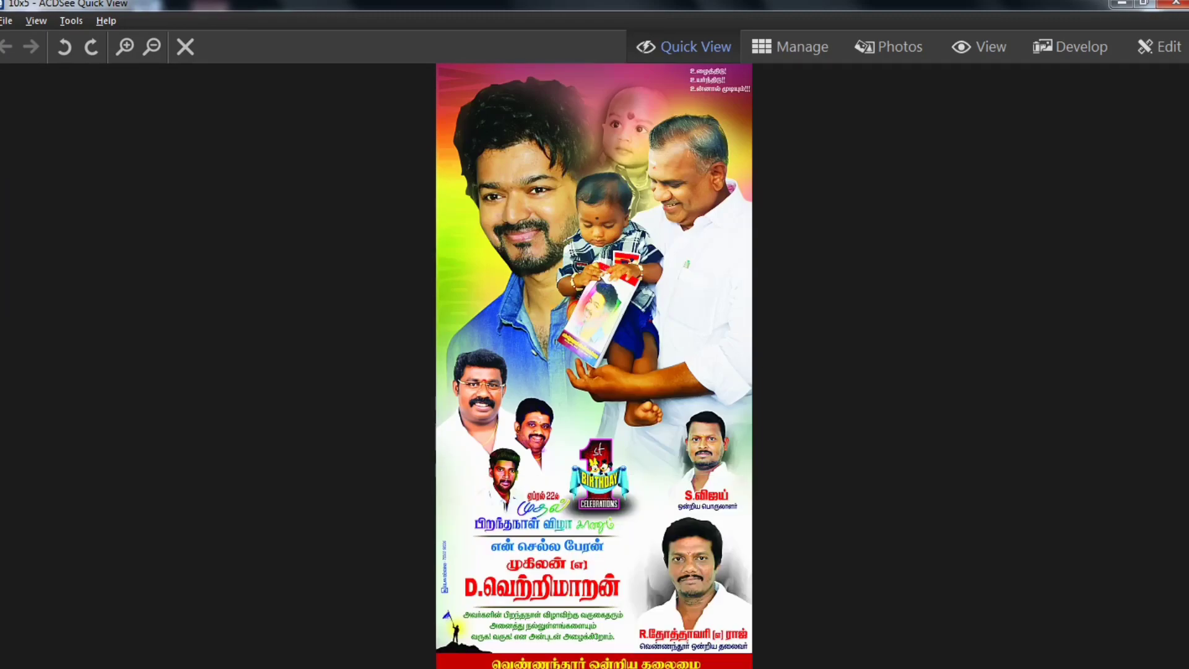
pyautogui.press('Escape')
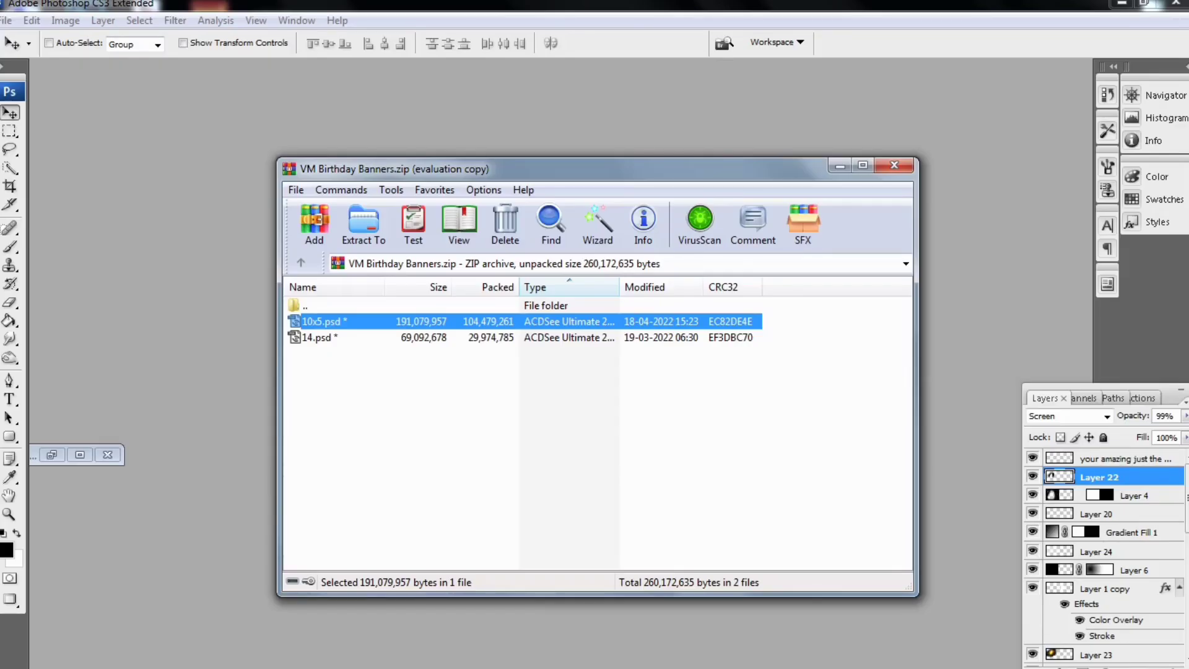
pyautogui.press('Escape')
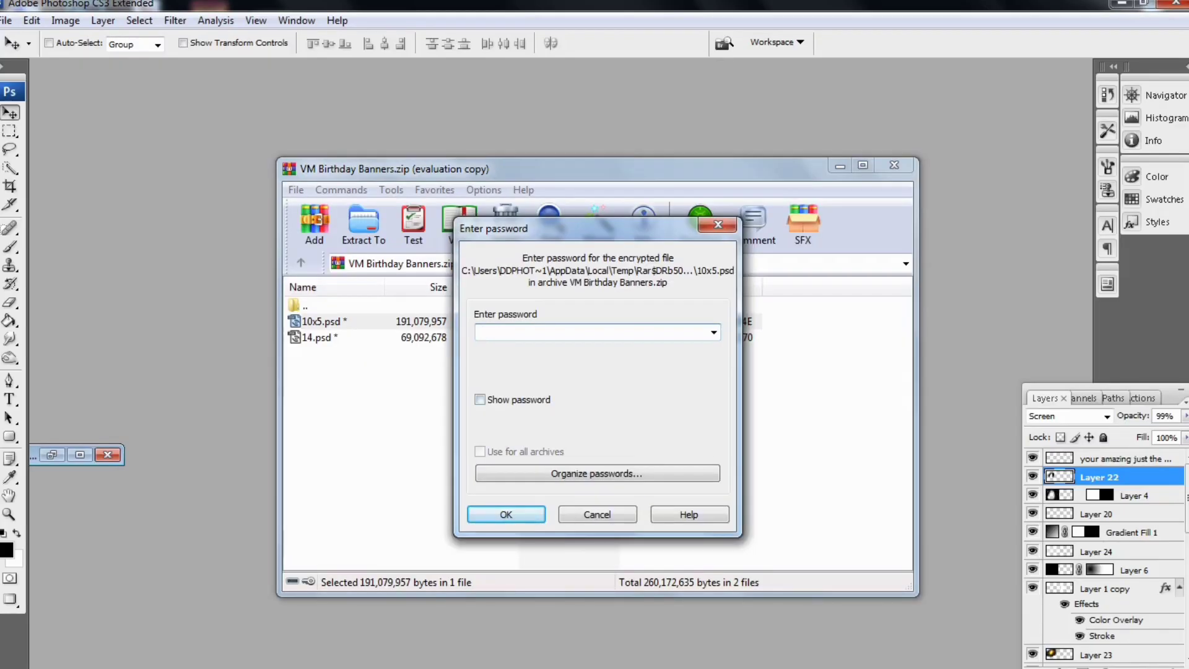
# Step: Enter the archive password to open 10x5.psd in Photoshop, declining the update of its text layers
pyautogui.hotkey('ctrl', 'v')
pyautogui.press('Return')
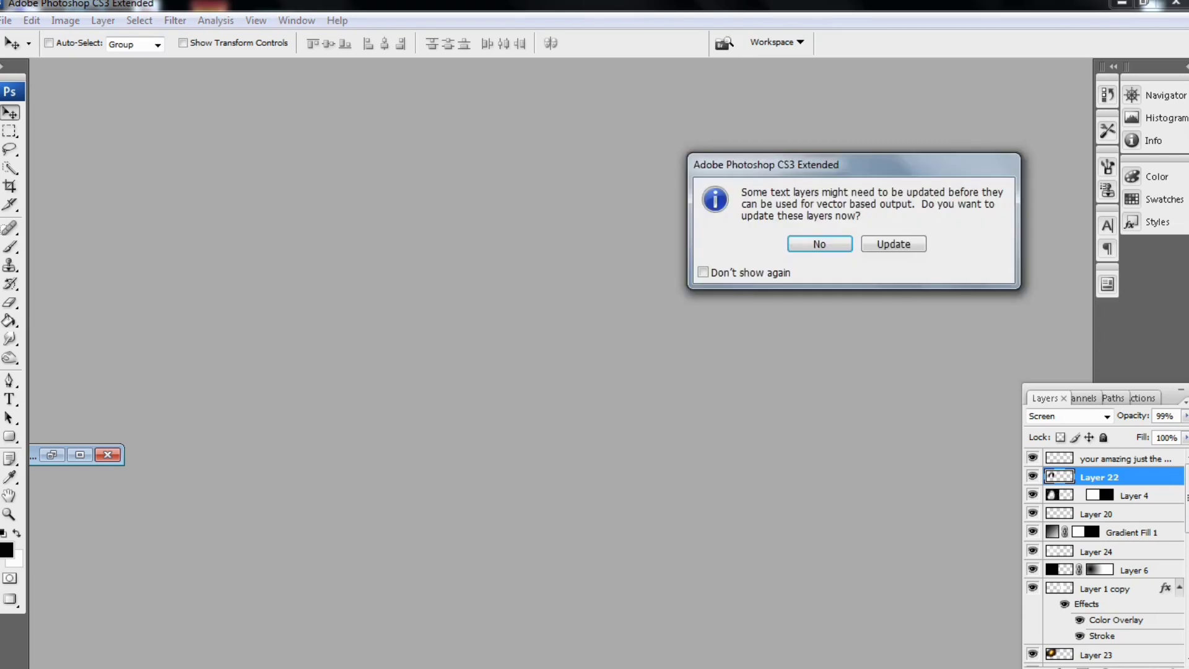
pyautogui.click(815, 243)
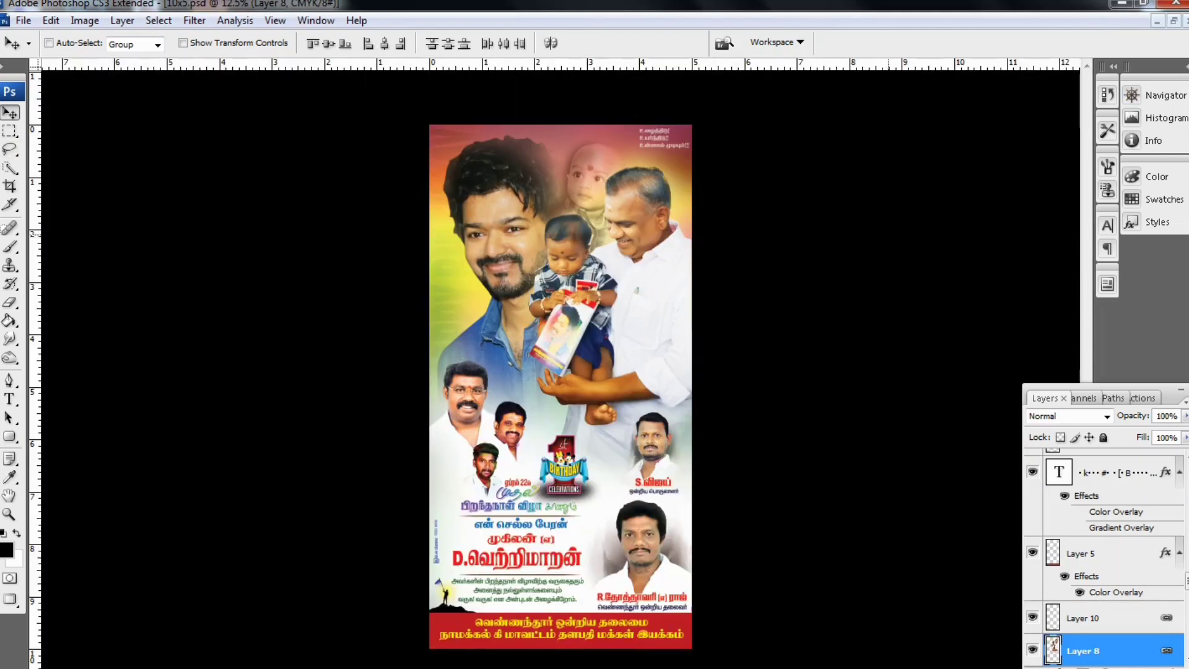
# Step: Cycle the document through the screen modes and return to full screen with the black surround
pyautogui.press('f')
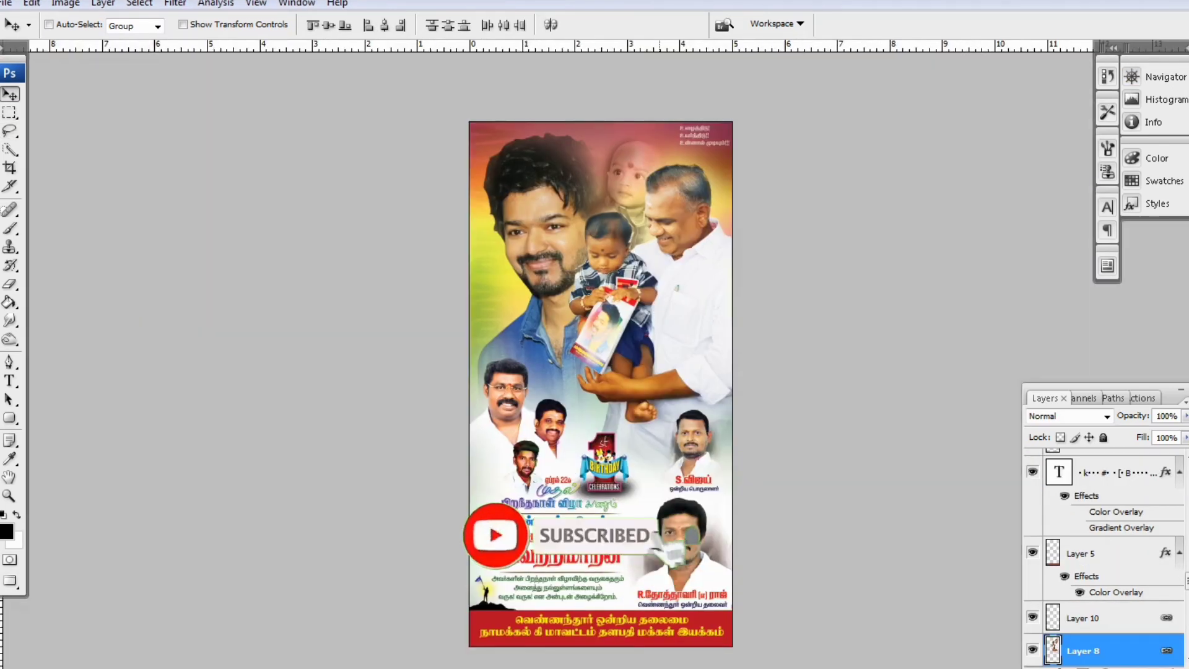
pyautogui.press('f')
pyautogui.press('f')
pyautogui.press('f')
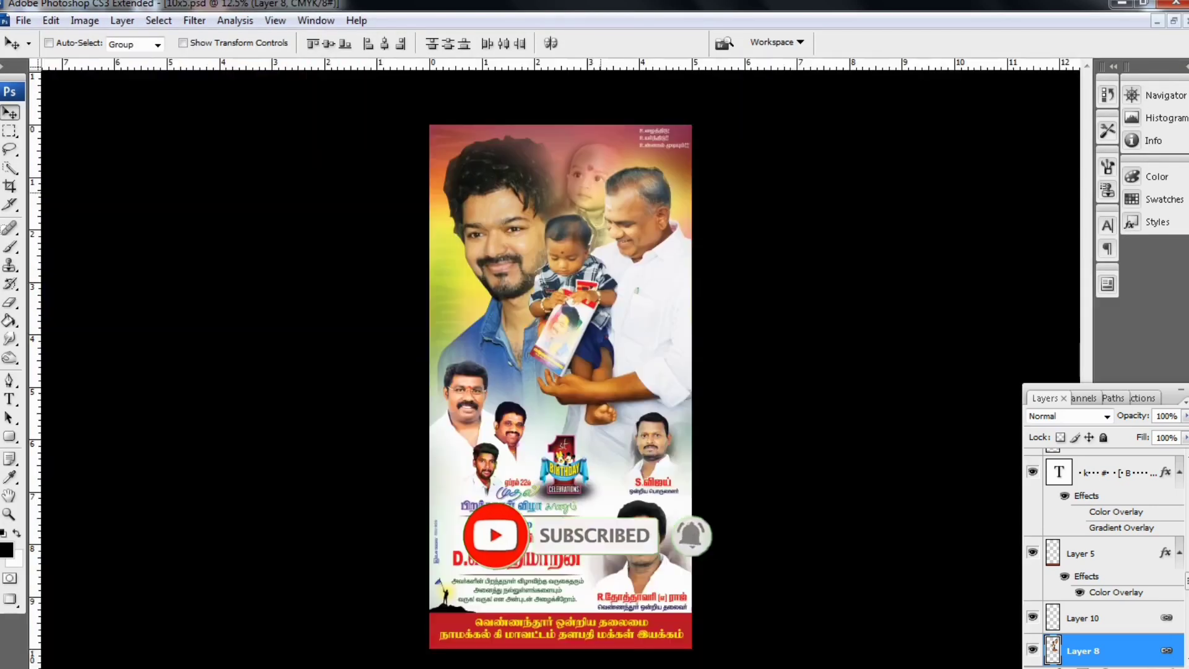
pyautogui.press('f')
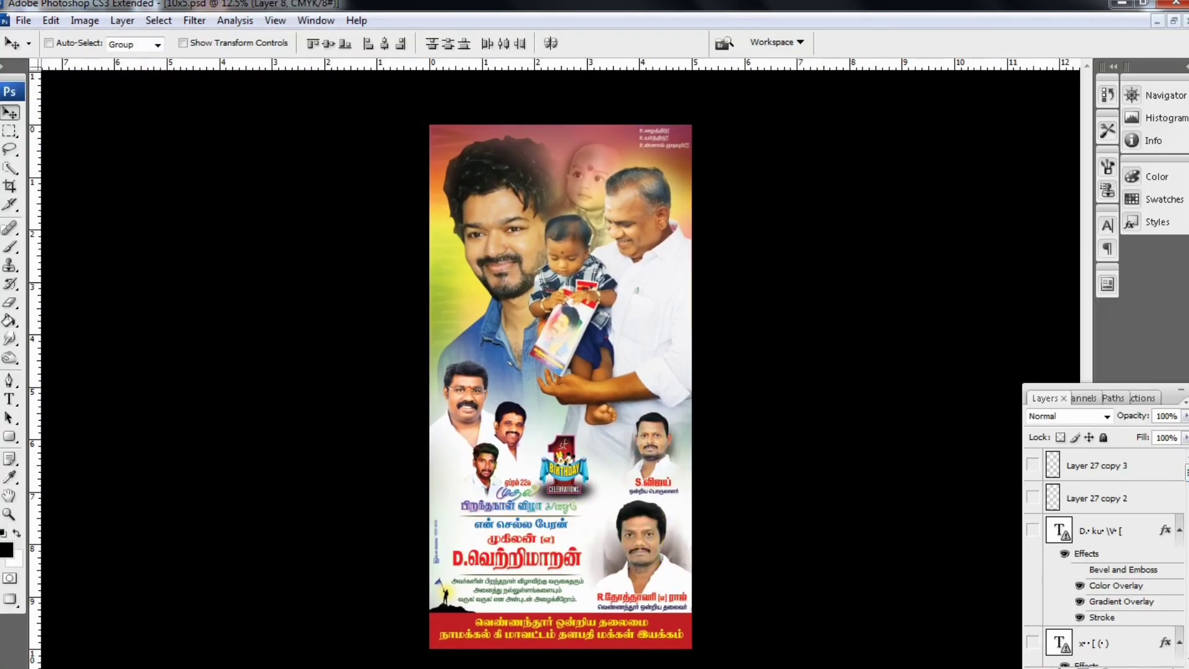
# Step: Hide the banner's layers in sequence from the upper text layers down through Layer 0, clearing the design from the canvas
pyautogui.scroll(3, 1106, 557)
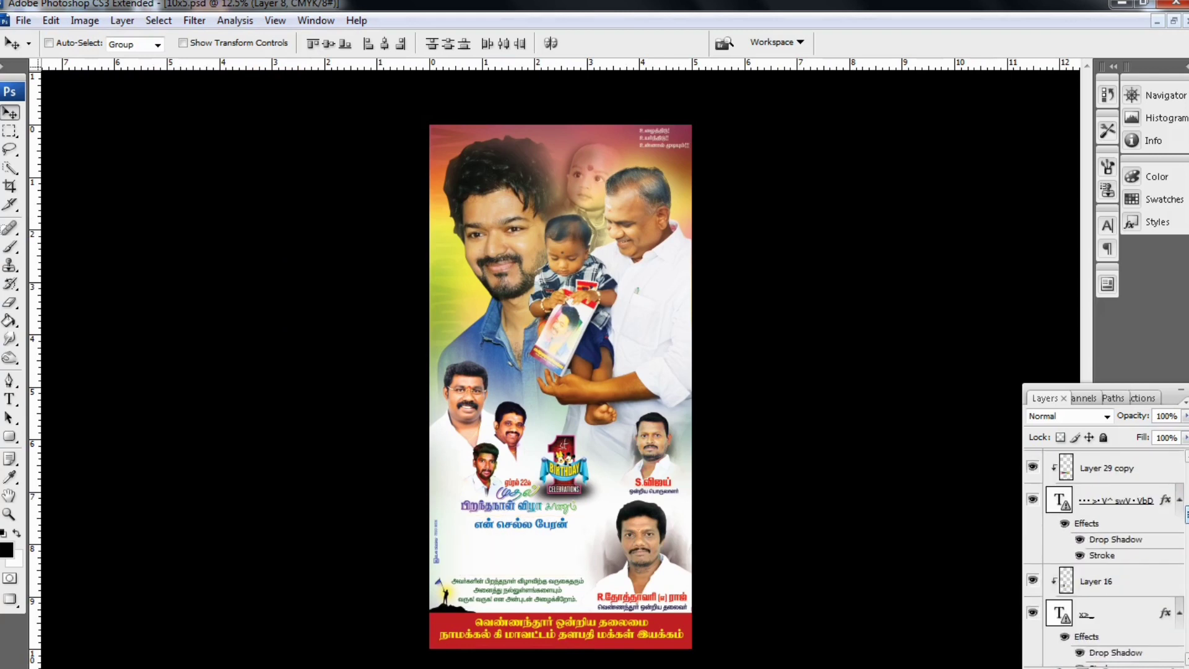
pyautogui.moveTo(1032, 650); pyautogui.dragTo(1033, 666)
pyautogui.scroll(-3, 1106, 558)
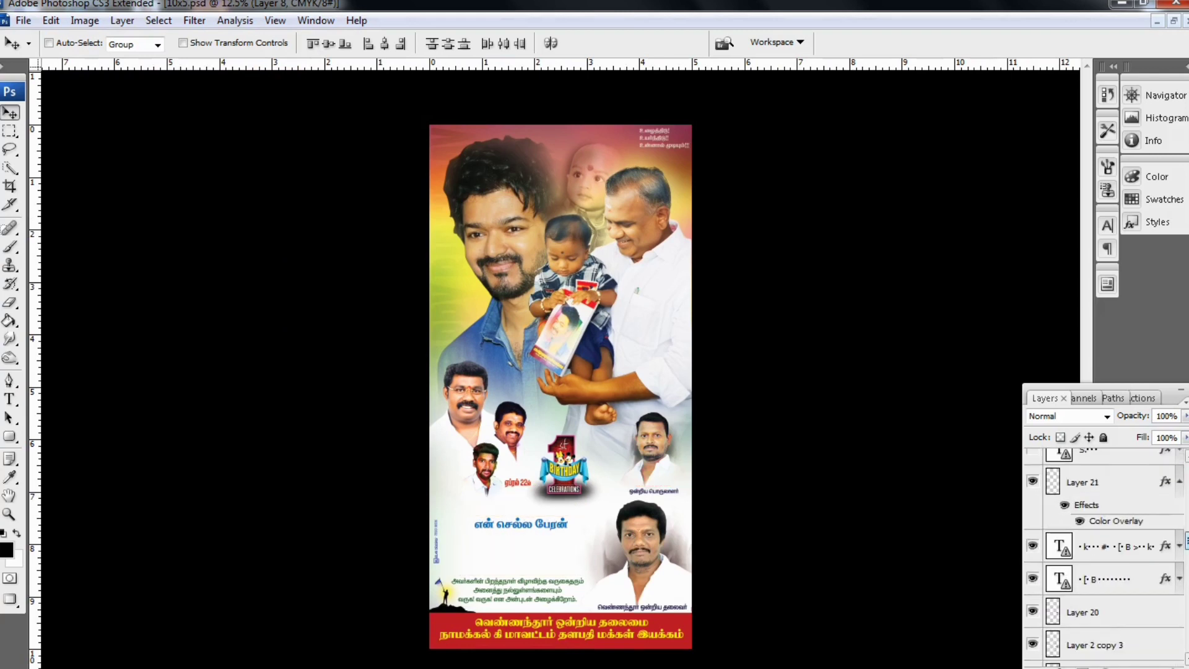
pyautogui.moveTo(1032, 667); pyautogui.dragTo(1033, 667)
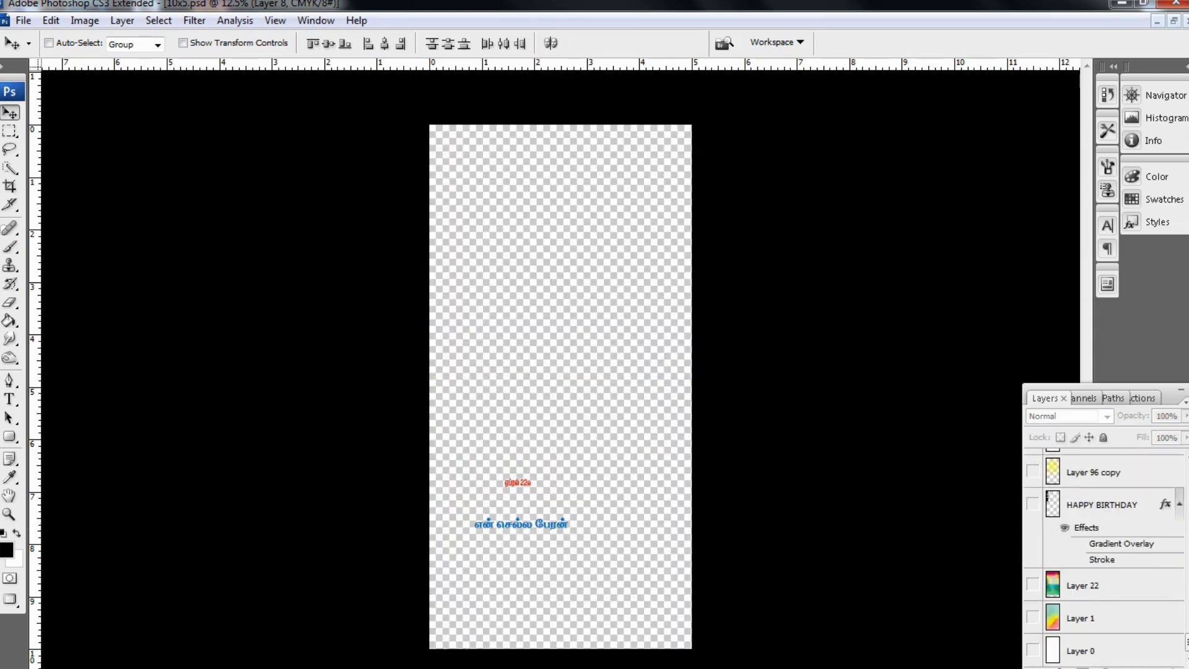
# Step: Make the background layers Layer 1 and Layer 22 visible
pyautogui.hotkey('ctrl', '+')
pyautogui.hotkey('ctrl', '+')
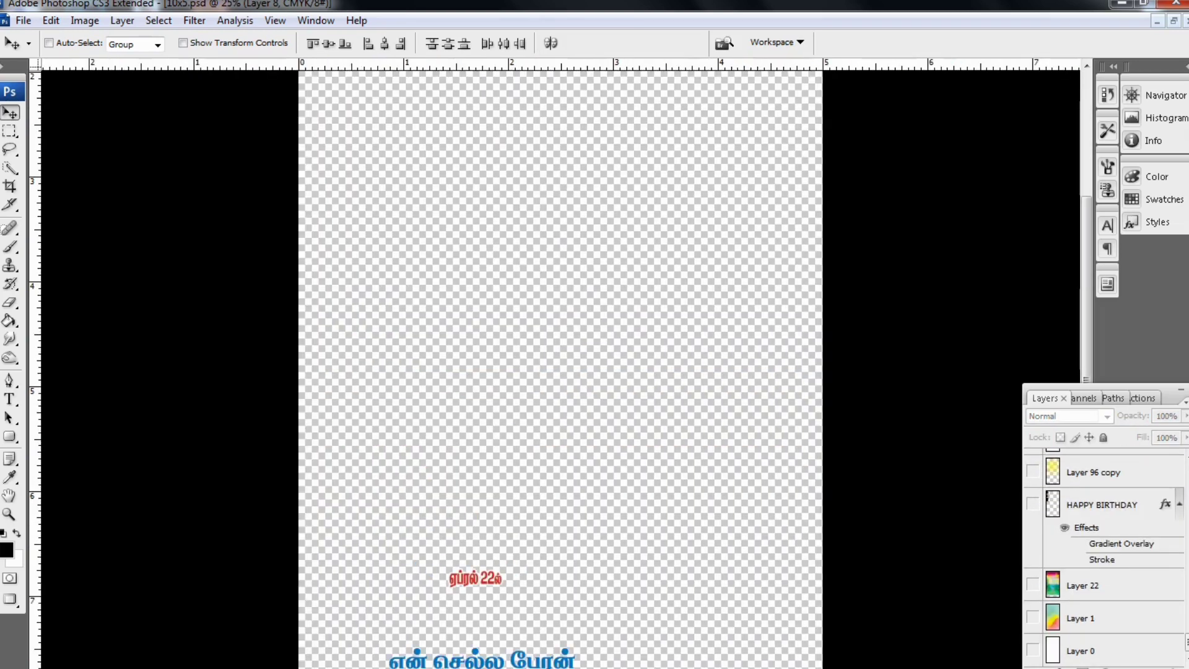
pyautogui.click(1033, 618)
pyautogui.click(1090, 586)
pyautogui.hotkey('ctrl', '-')
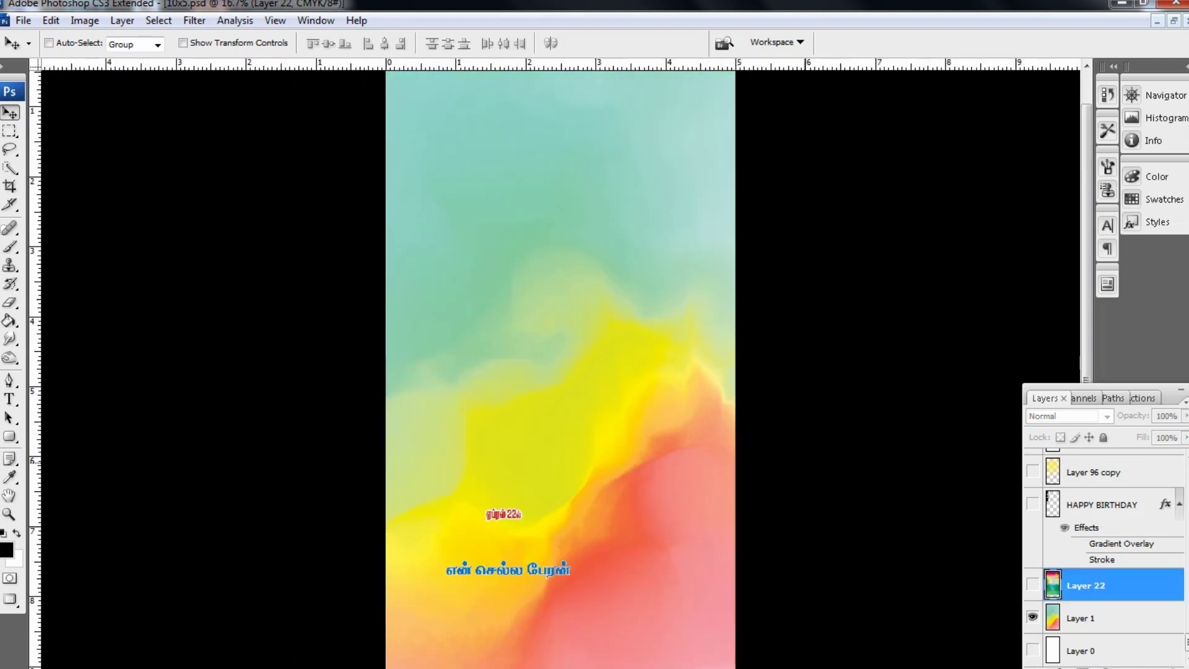
pyautogui.click(1033, 585)
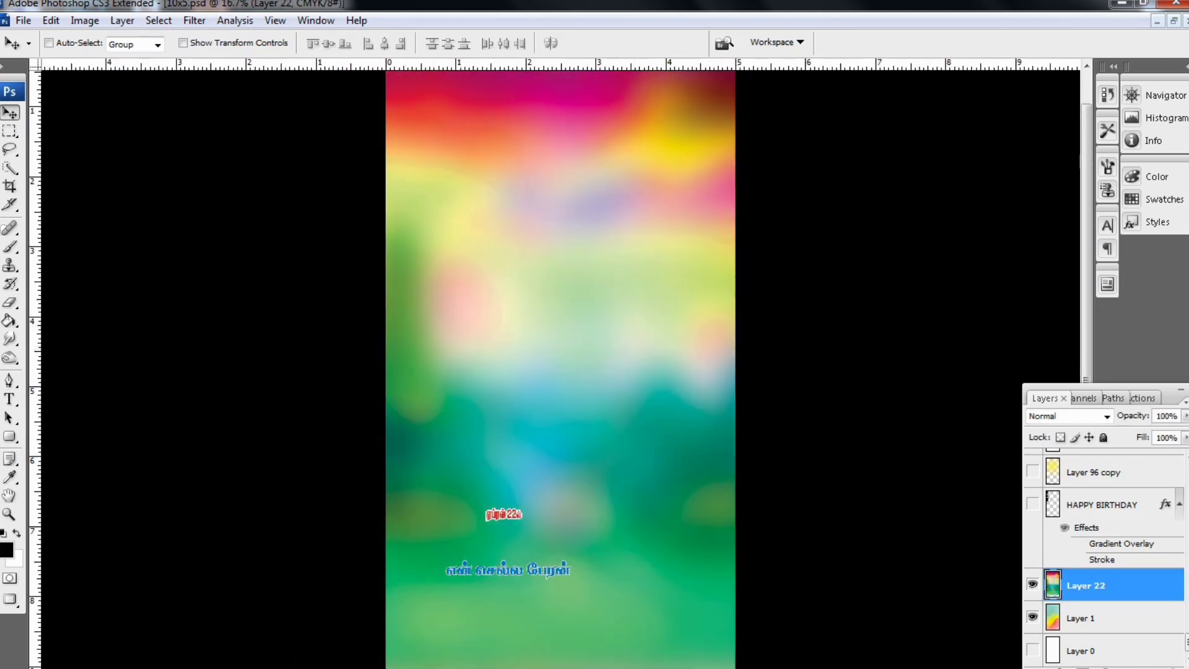
# Step: Try the successive blend modes on Layer 22 over Layer 1, including Darken, Vivid Light and Exclusion, ending on Normal
pyautogui.click(1090, 619)
pyautogui.click(1091, 585)
pyautogui.hotkey('shift', '+')
pyautogui.hotkey('shift', '+')
pyautogui.hotkey('shift', '+')
pyautogui.hotkey('shift', '+')
pyautogui.hotkey('shift', '+')
pyautogui.hotkey('shift', '+')
pyautogui.hotkey('shift', '+')
pyautogui.hotkey('shift', '+')
pyautogui.hotkey('shift', '+')
pyautogui.hotkey('shift', '+')
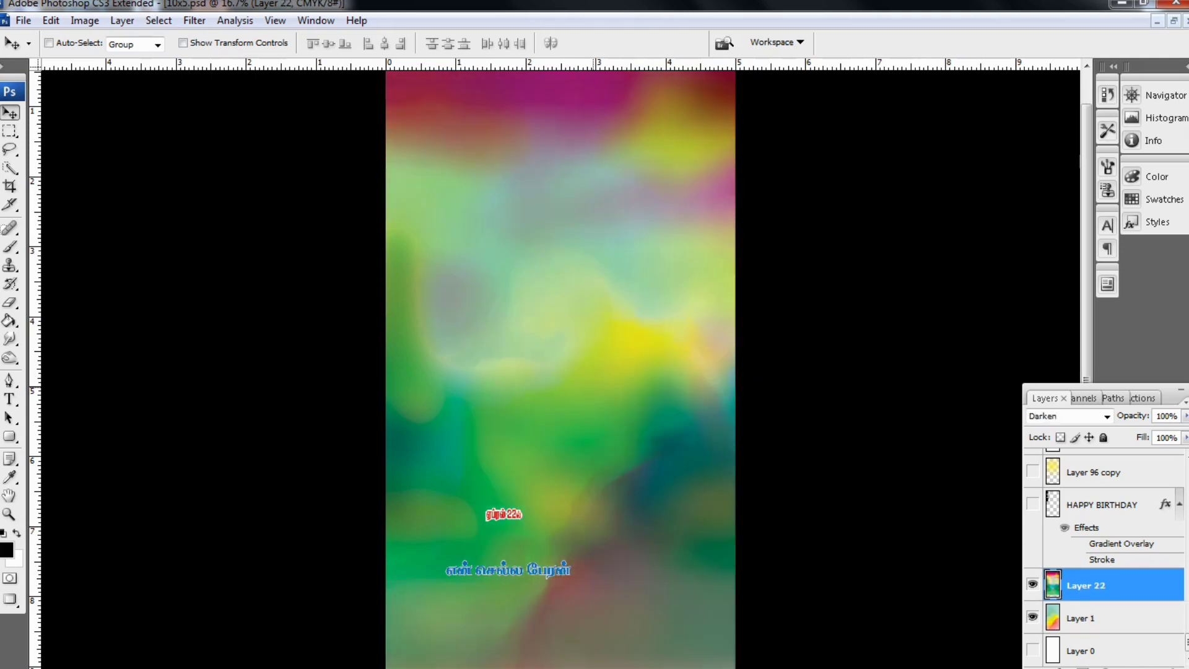
pyautogui.hotkey('shift', '+')
pyautogui.hotkey('shift', '+')
pyautogui.hotkey('shift', '+')
pyautogui.hotkey('shift', '+')
pyautogui.hotkey('shift', '+')
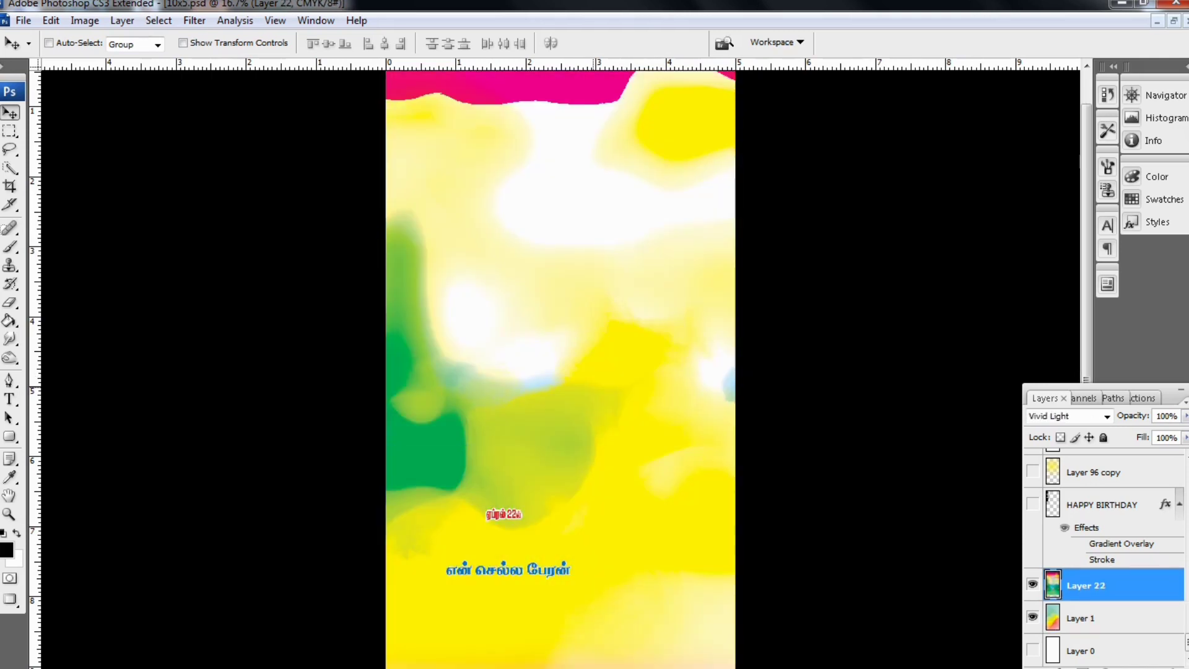
pyautogui.hotkey('shift', '+')
pyautogui.hotkey('shift', '+')
pyautogui.hotkey('shift', '+')
pyautogui.hotkey('shift', '+')
pyautogui.hotkey('shift', '+')
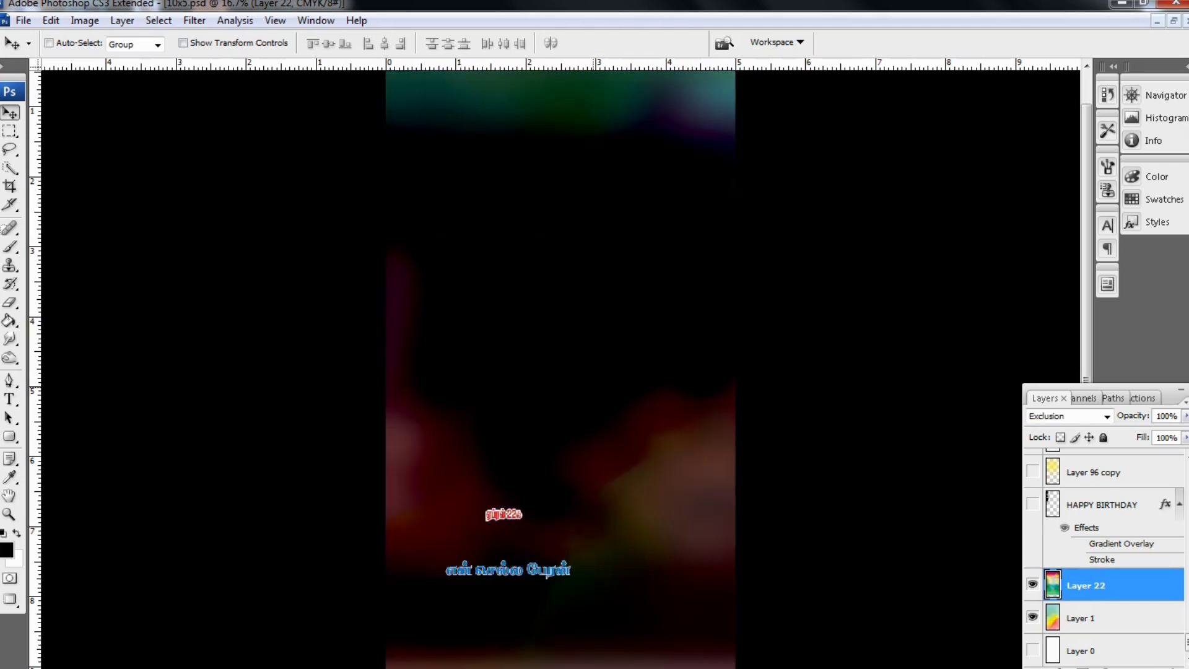
pyautogui.hotkey('shift', '+')
pyautogui.hotkey('shift', '+')
pyautogui.hotkey('shift', '+')
pyautogui.hotkey('shift', '+')
pyautogui.hotkey('shift', '+')
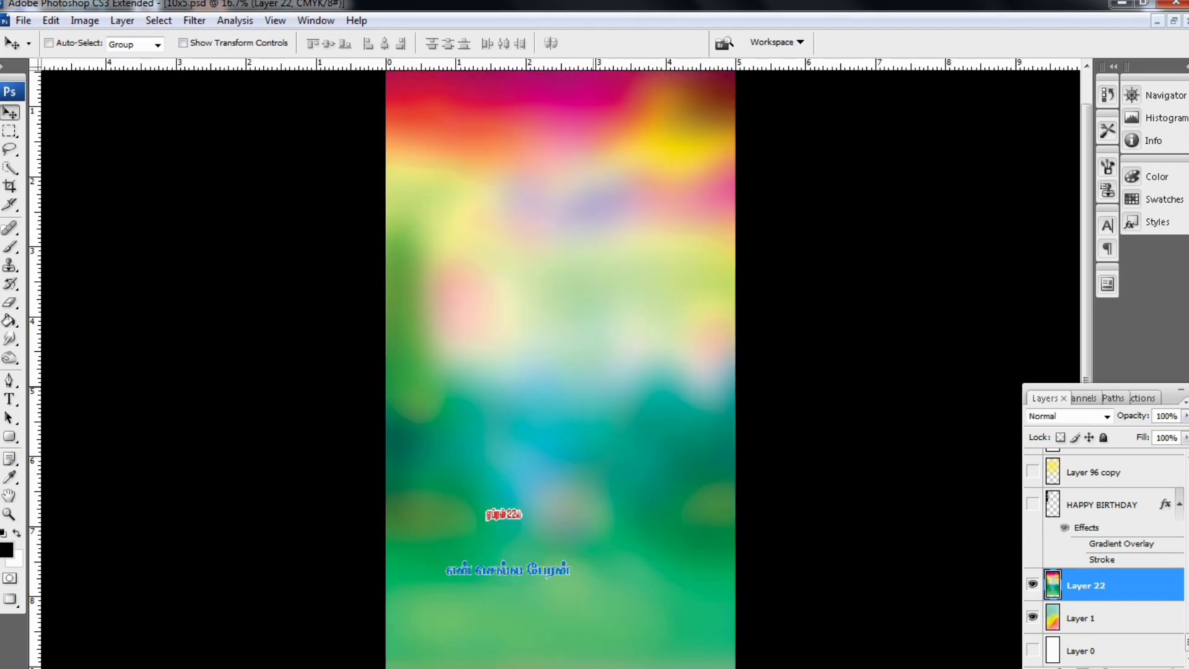
# Step: Show the existing HAPPY BIRTHDAY layer above Layer 22, test its placement, and delete it
pyautogui.scroll(1, 1103, 545)
pyautogui.click(1102, 538)
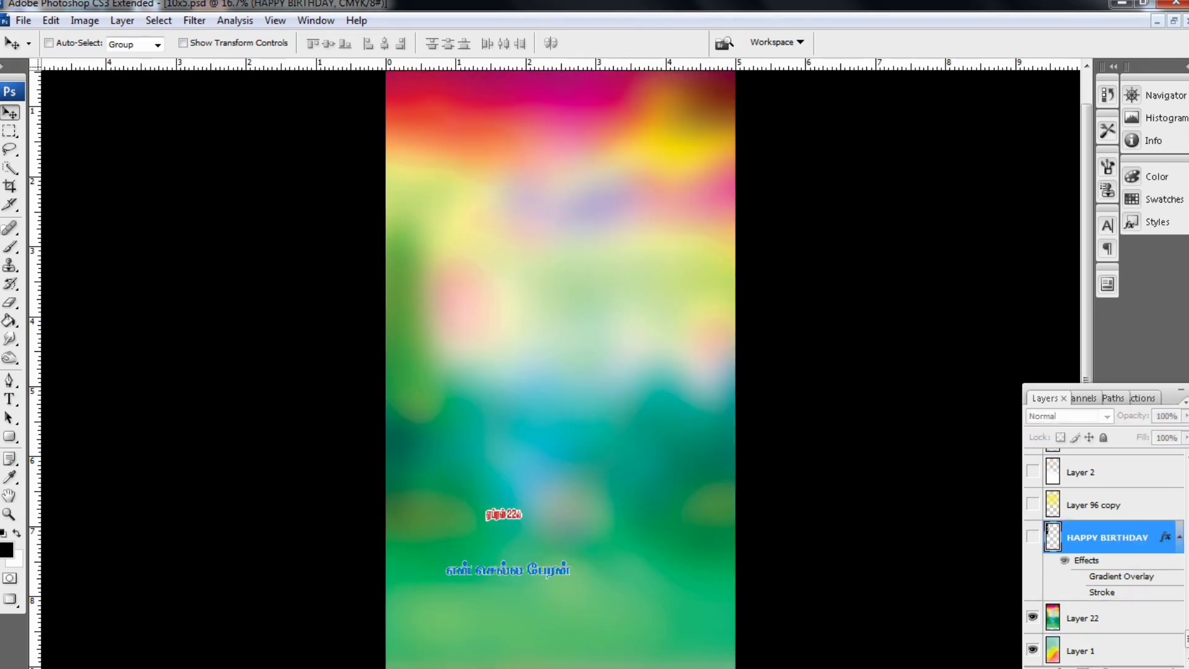
pyautogui.scroll(1, 561, 365)
pyautogui.click(1033, 537)
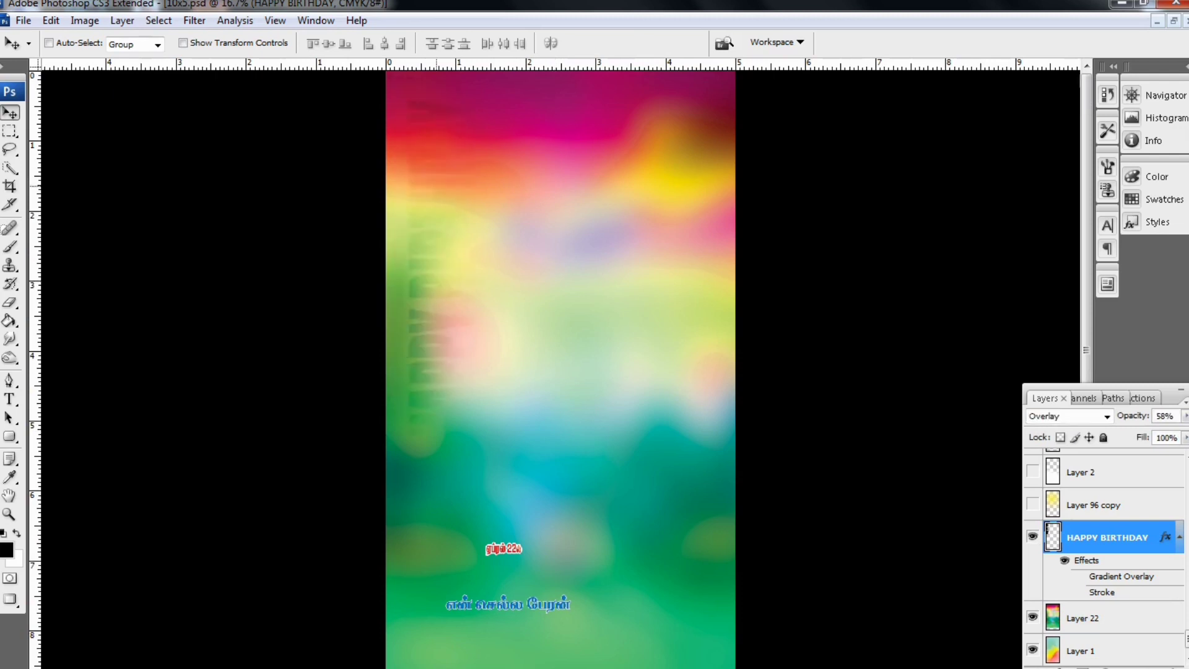
pyautogui.moveTo(418, 279); pyautogui.dragTo(526, 397)
pyautogui.hotkey('ctrl', 'z')
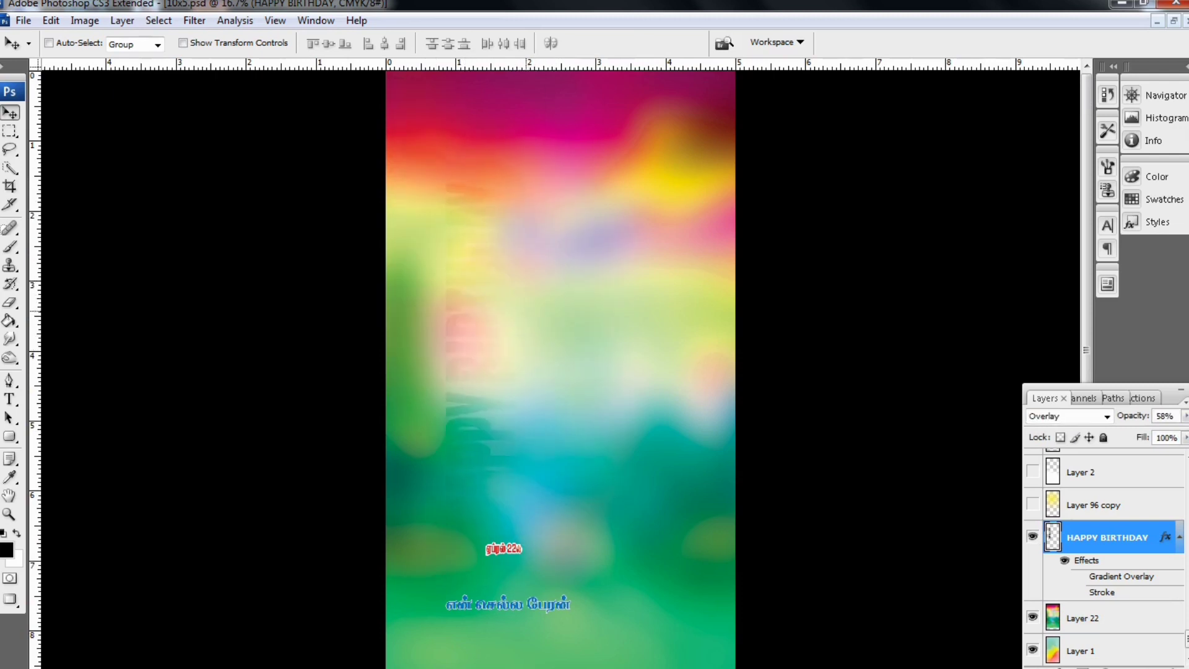
pyautogui.press('Delete')
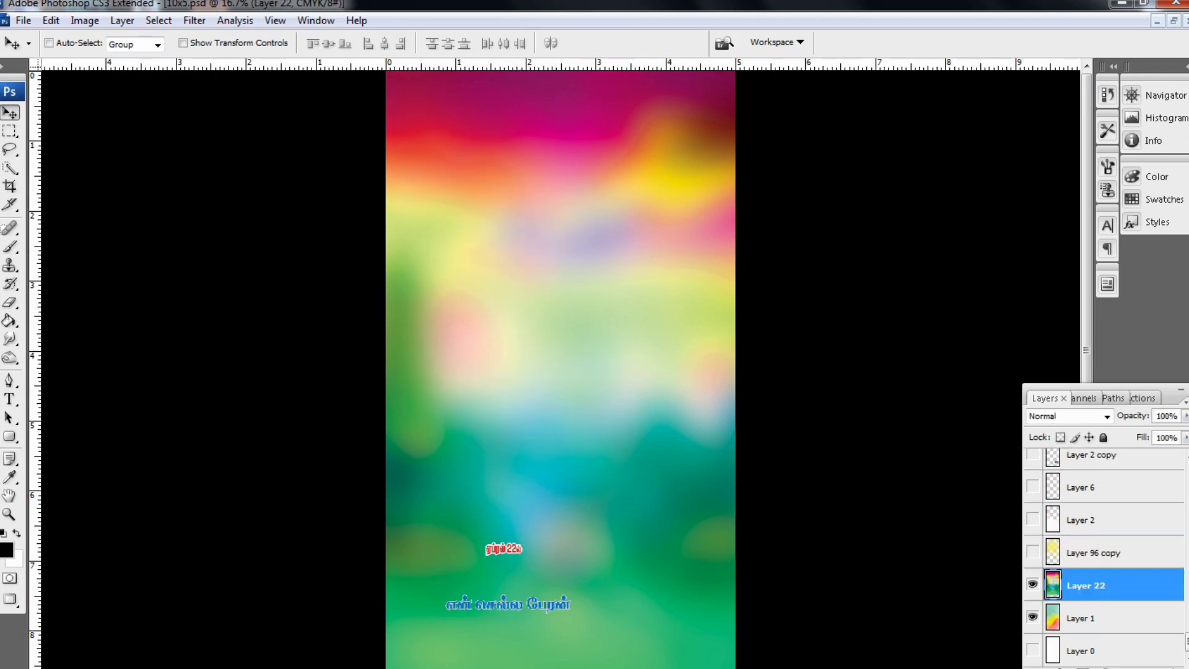
# Step: Start a new text layer above Layer 22 in Impact at 60 pt with Strong anti-aliasing
pyautogui.press('t')
pyautogui.click(491, 308)
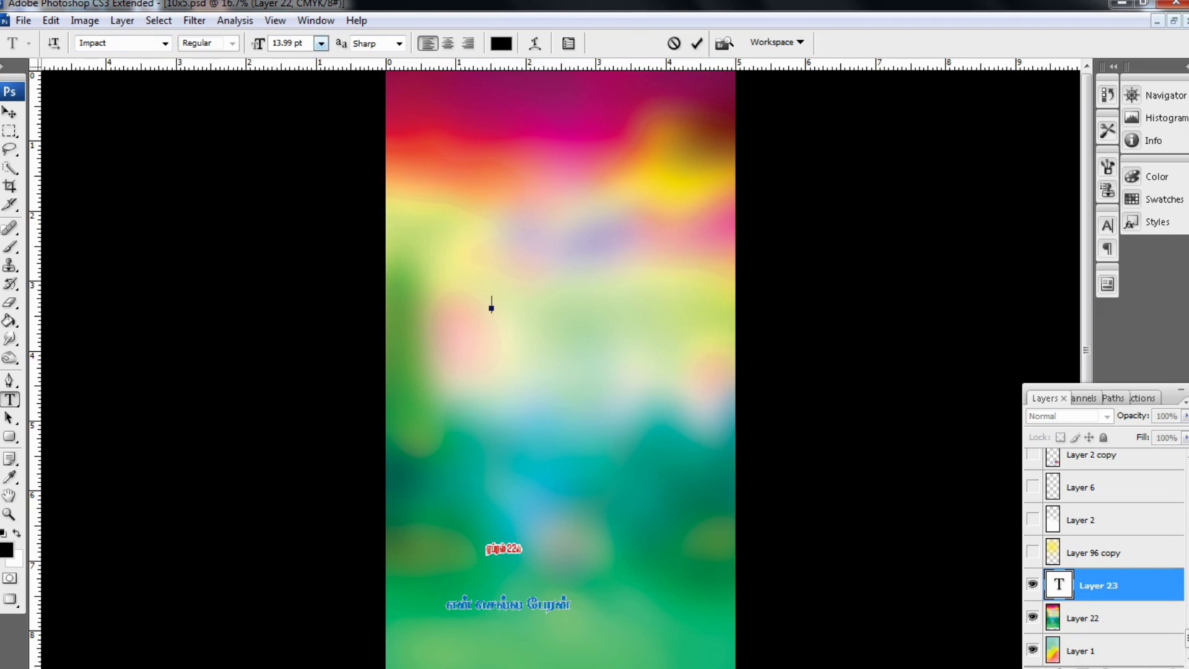
pyautogui.click(321, 43)
pyautogui.click(291, 200)
pyautogui.click(399, 43)
pyautogui.click(365, 102)
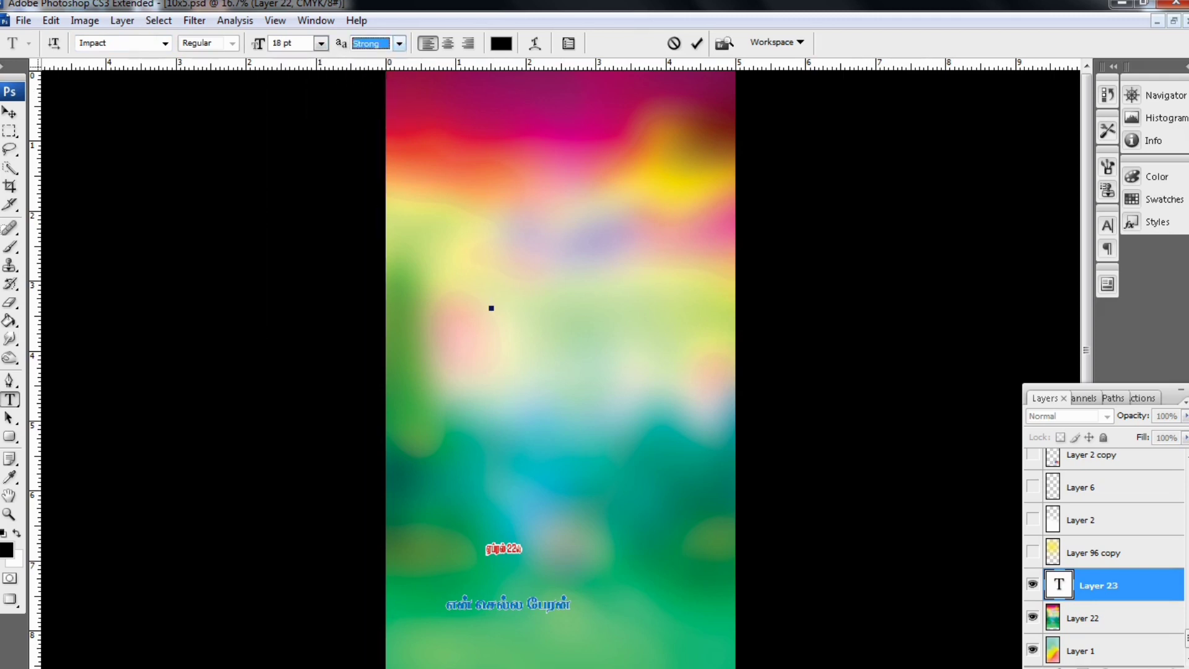
pyautogui.click(321, 42)
pyautogui.click(322, 310)
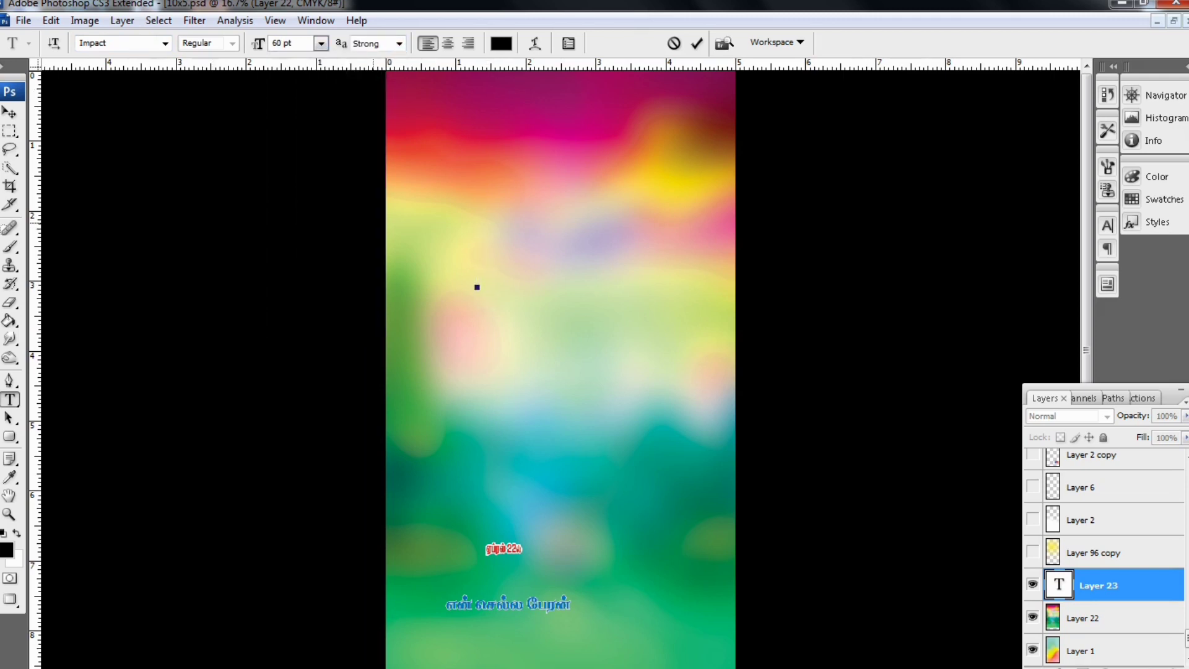
# Step: Write HAPPY BIRTHDAY as the new text and move it toward the banner's left edge
pyautogui.write('HAPP')
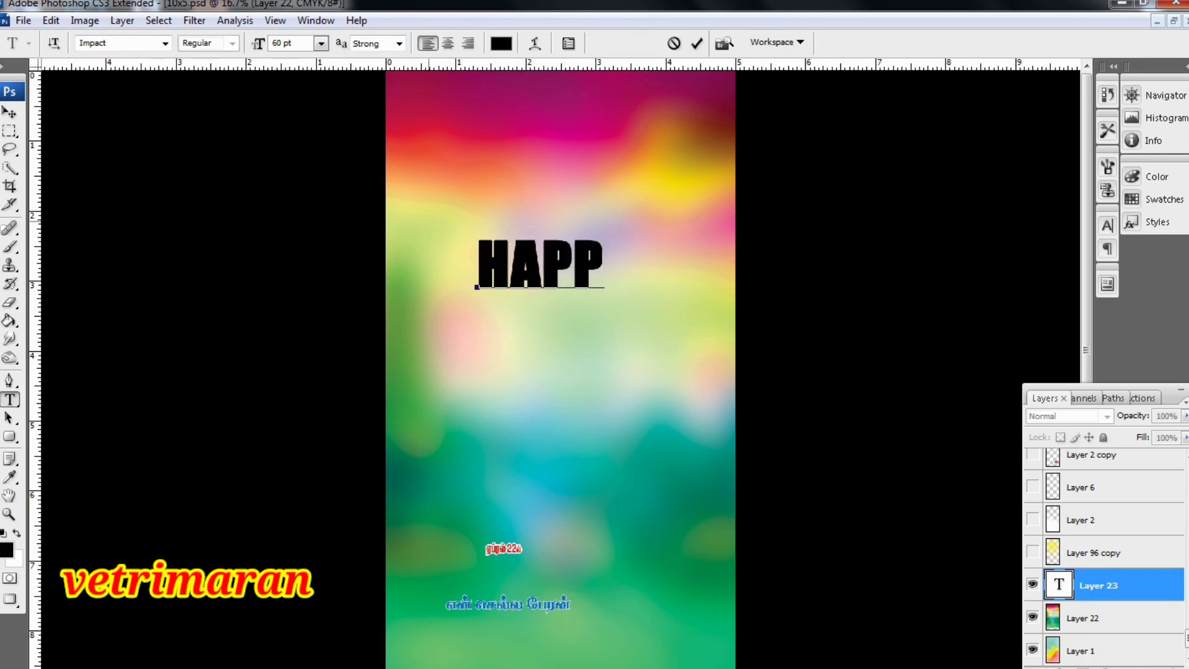
pyautogui.write('Y BIR')
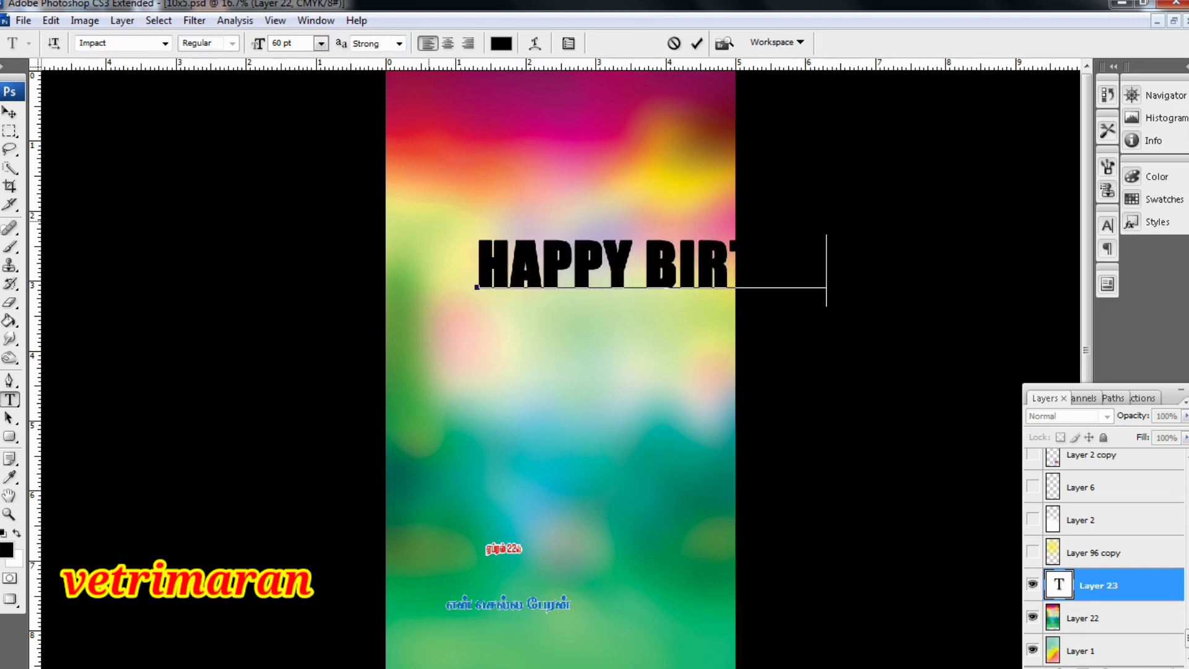
pyautogui.hotkey('ctrl', 'a')
pyautogui.moveTo(623, 267); pyautogui.dragTo(547, 274)
pyautogui.click(10, 112)
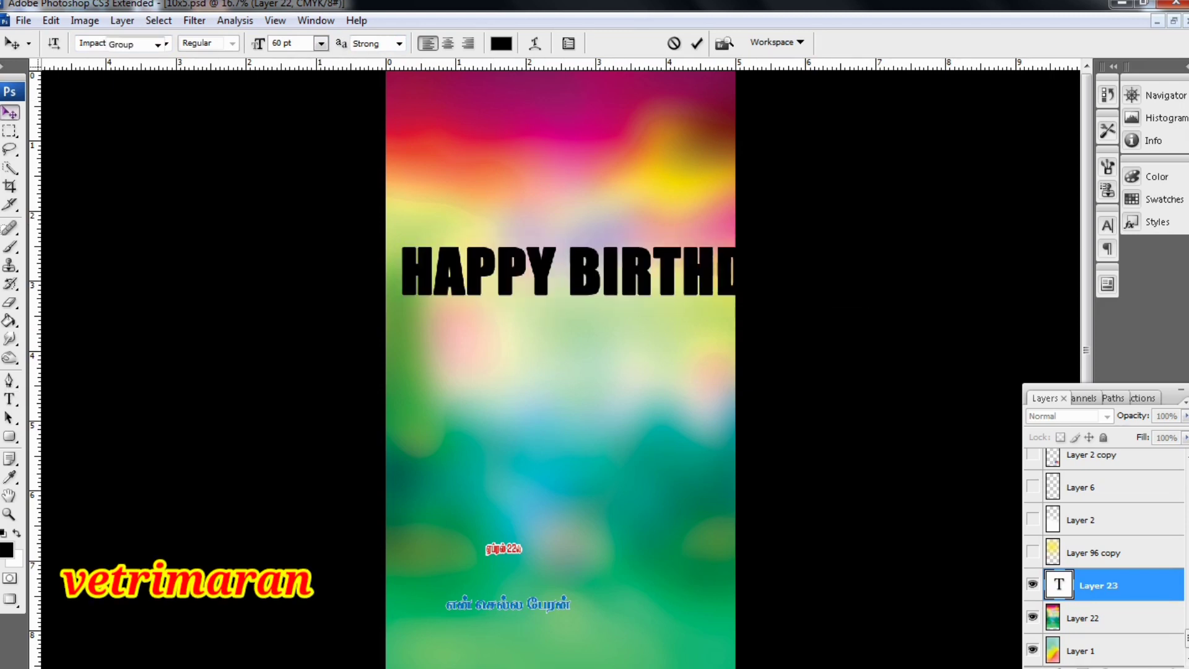
# Step: Narrow the HAPPY BIRTHDAY text to about 56.8% width, and rotate it -90° to stand along the banner's left edge
pyautogui.hotkey('ctrl', 't')
pyautogui.moveTo(808, 277); pyautogui.dragTo(632, 278)
pyautogui.rightClick(576, 286)
pyautogui.click(604, 476)
pyautogui.moveTo(504, 278); pyautogui.dragTo(462, 280)
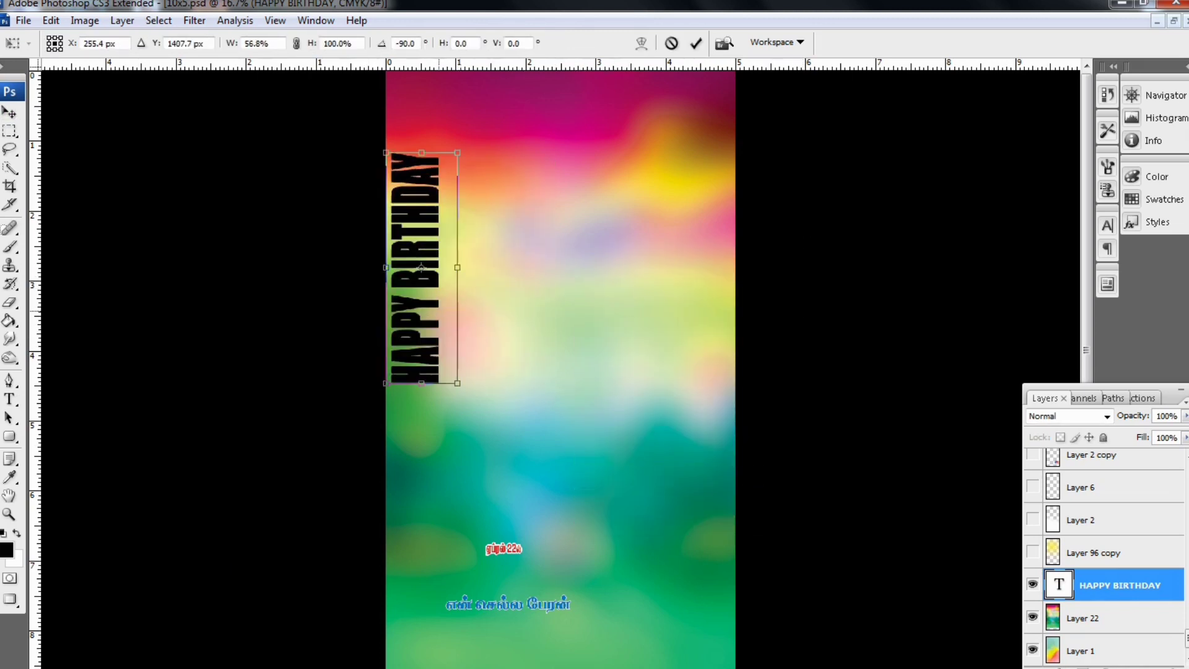
# Step: Scale the vertical text to about 94.4% width and 166.1% height, apply the transform, and nudge it down from the banner's top edge
pyautogui.moveTo(498, 394); pyautogui.dragTo(521, 472)
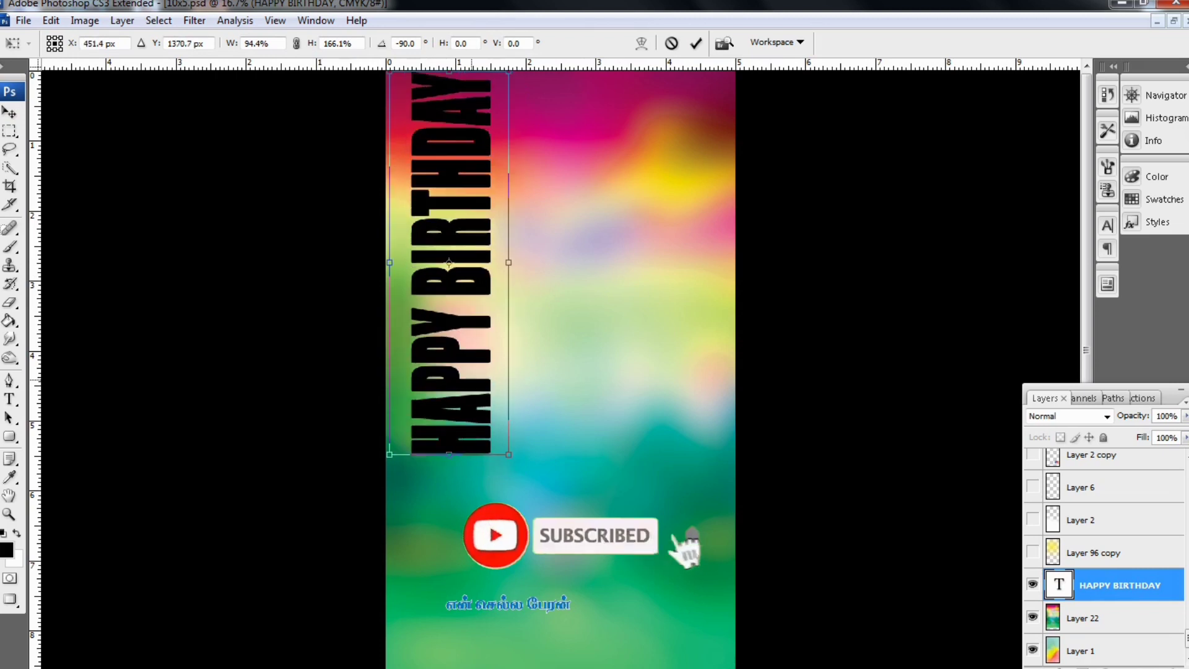
pyautogui.press('Return')
pyautogui.hotkey('shift', 'Down')
pyautogui.hotkey('shift', 'Down')
pyautogui.hotkey('shift', 'Down')
pyautogui.hotkey('shift', 'Down')
pyautogui.hotkey('shift', 'Down')
pyautogui.hotkey('shift', 'Down')
pyautogui.hotkey('shift', 'Down')
pyautogui.hotkey('shift', 'Down')
pyautogui.hotkey('shift', 'Down')
pyautogui.hotkey('shift', 'Down')
pyautogui.hotkey('shift', 'Down')
pyautogui.hotkey('shift', 'Down')
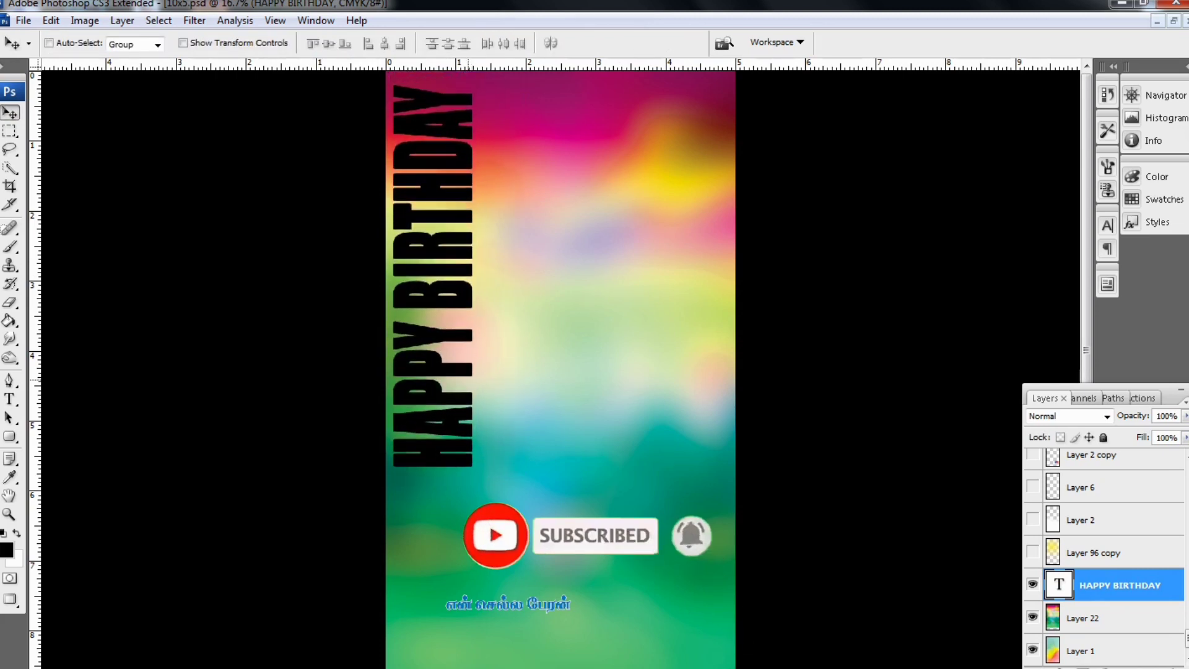
# Step: Set the HAPPY BIRTHDAY text's blend mode to Color Dodge and rasterize the layer for erasing
pyautogui.hotkey('shift', 'alt', 'd')
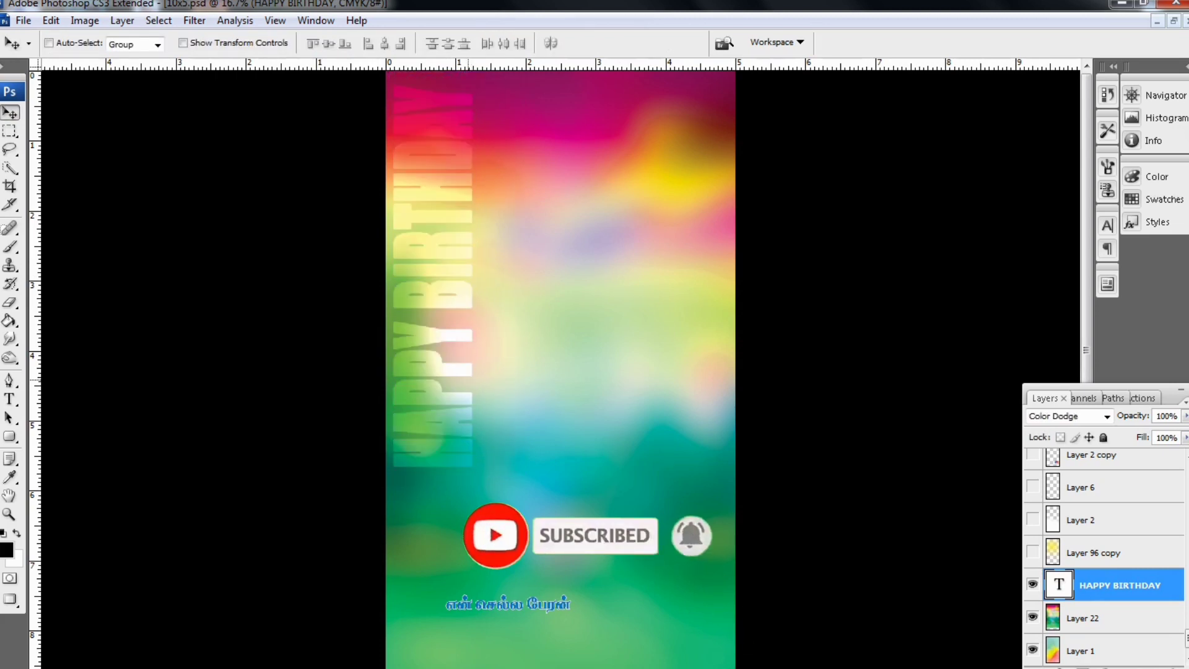
pyautogui.press('e')
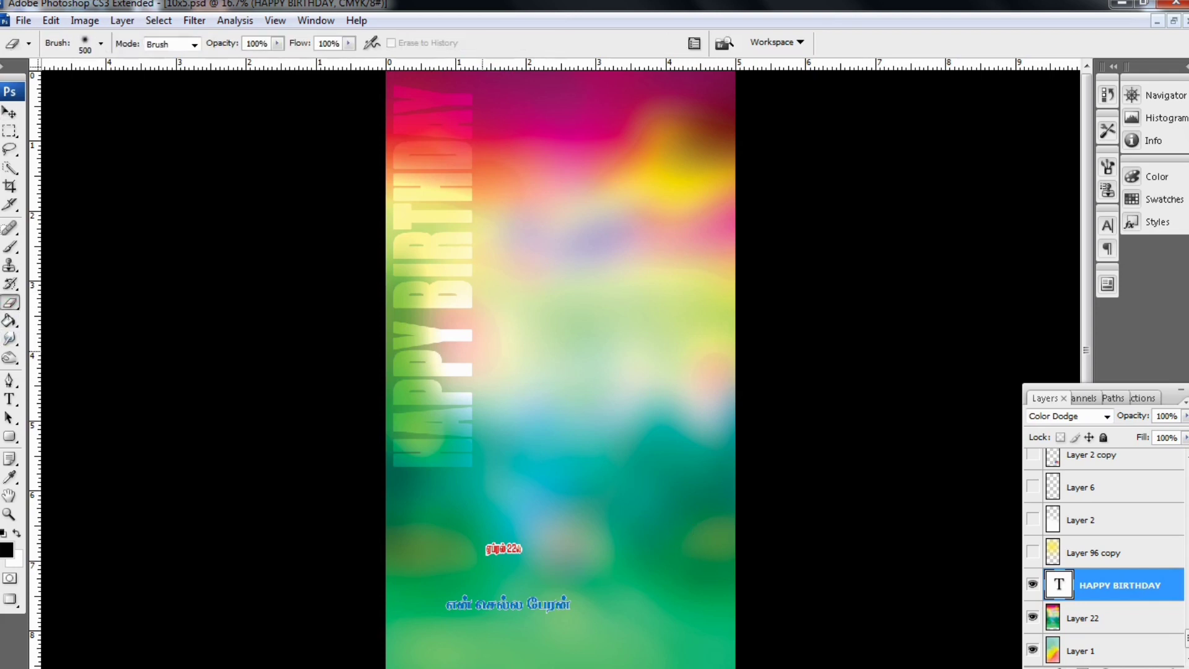
pyautogui.click(628, 249)
pyautogui.press('Return')
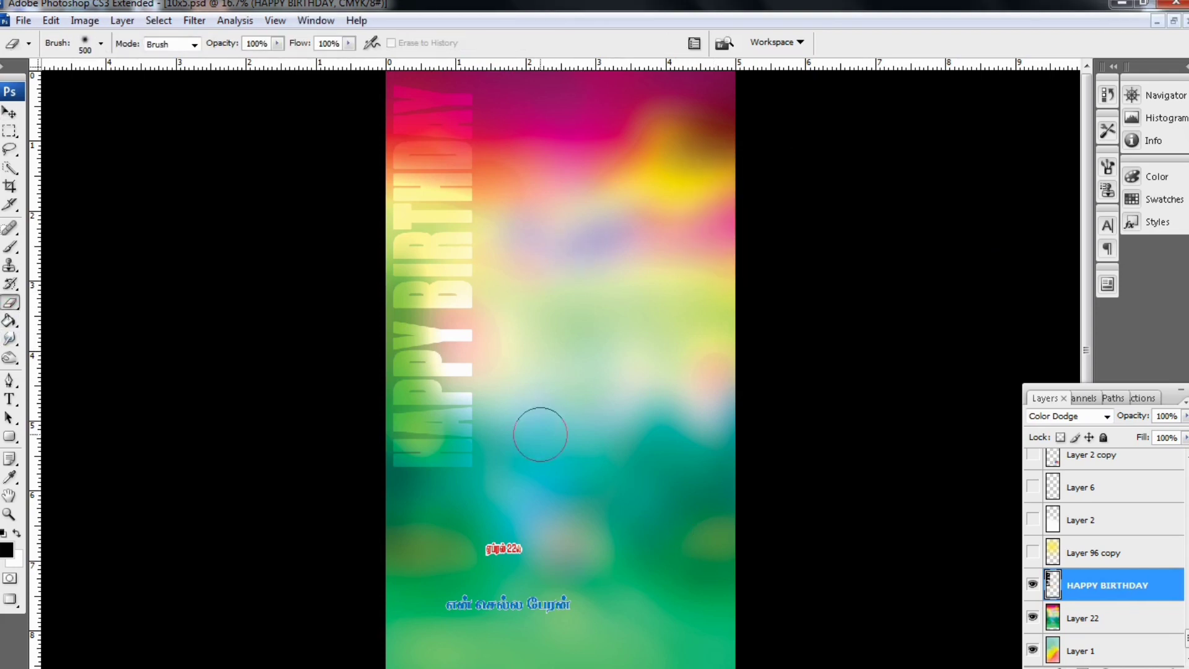
# Step: Softly fade the vertical HAPPY BIRTHDAY lettering with a 1009 px eraser
pyautogui.rightClick(513, 424)
pyautogui.moveTo(669, 468); pyautogui.dragTo(703, 469)
pyautogui.press('Return')
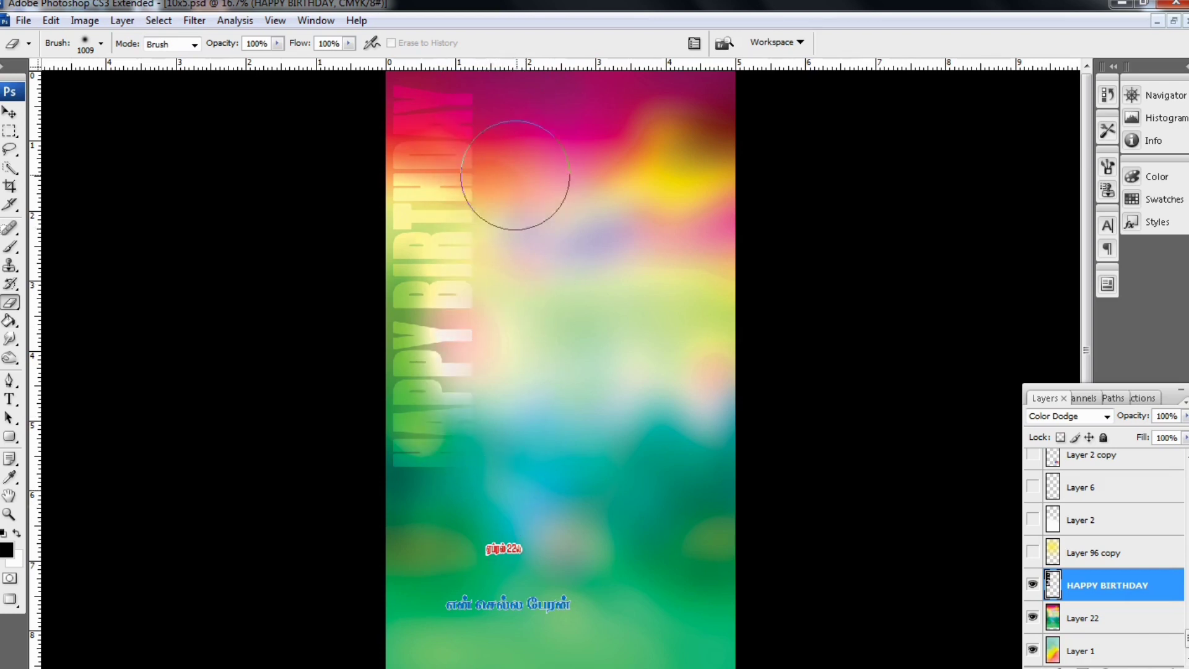
pyautogui.press('space')
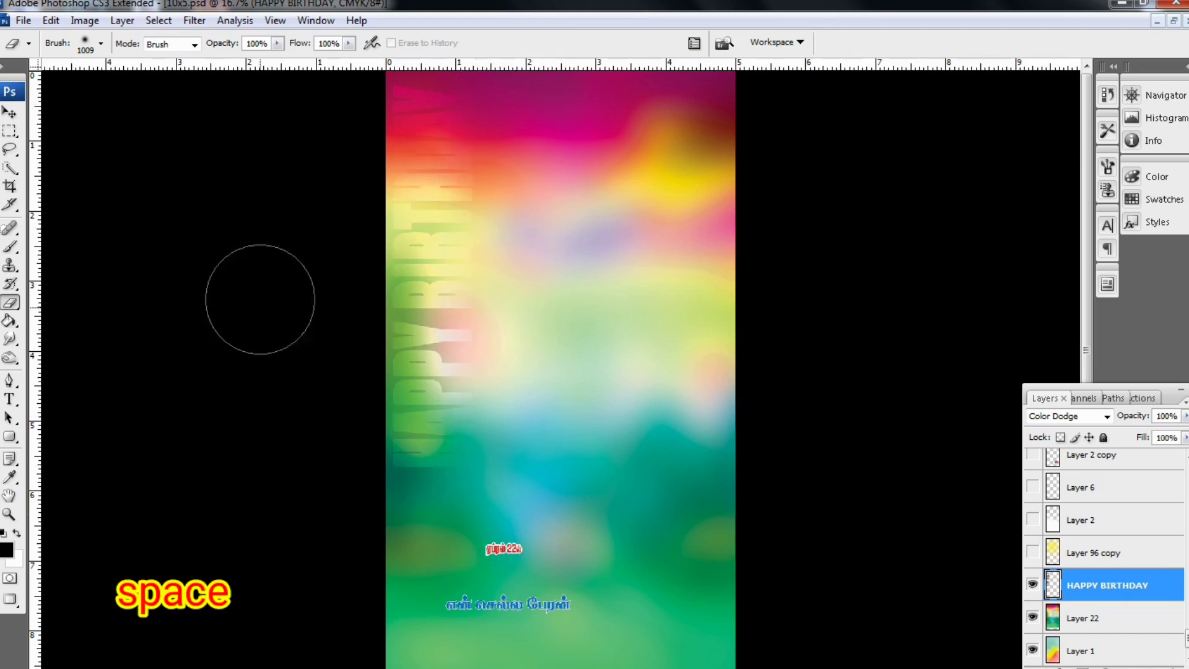
pyautogui.press('v')
pyautogui.hotkey('shift', '-')
pyautogui.hotkey('shift', '-')
pyautogui.hotkey('shift', '-')
pyautogui.hotkey('shift', '-')
pyautogui.hotkey('shift', '-')
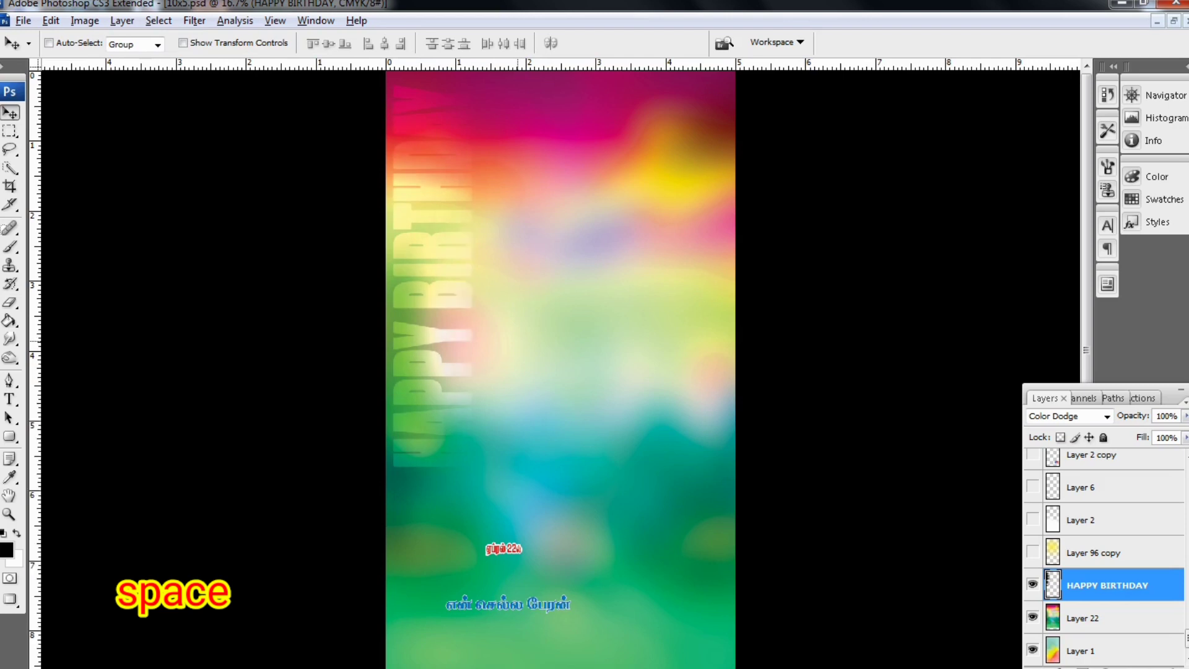
# Step: Undo the HAPPY BIRTHDAY rebuild back to the original layer with its Gradient Overlay and Stroke effects
pyautogui.hotkey('ctrl', 'alt', 'z')
pyautogui.hotkey('ctrl', 'alt', 'z')
pyautogui.hotkey('ctrl', 'alt', 'z')
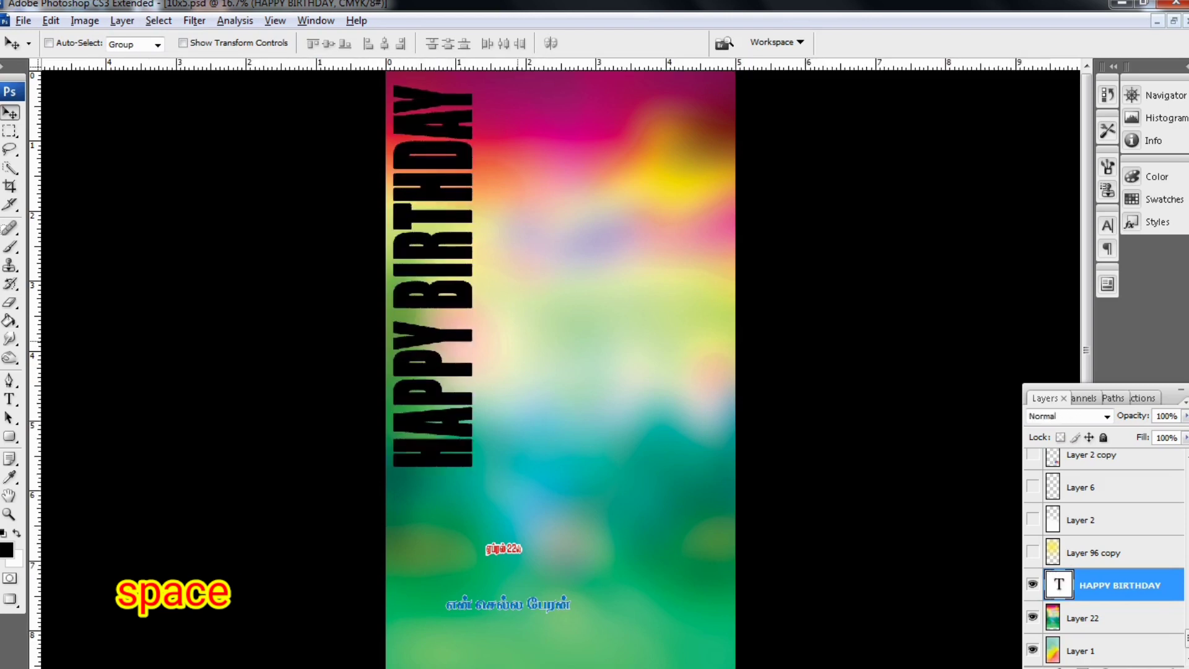
pyautogui.hotkey('ctrl', 'alt', 'z')
pyautogui.hotkey('ctrl', 'alt', 'z')
pyautogui.hotkey('ctrl', 'alt', 'z')
pyautogui.hotkey('ctrl', 'alt', 'z')
pyautogui.hotkey('ctrl', 'alt', 'z')
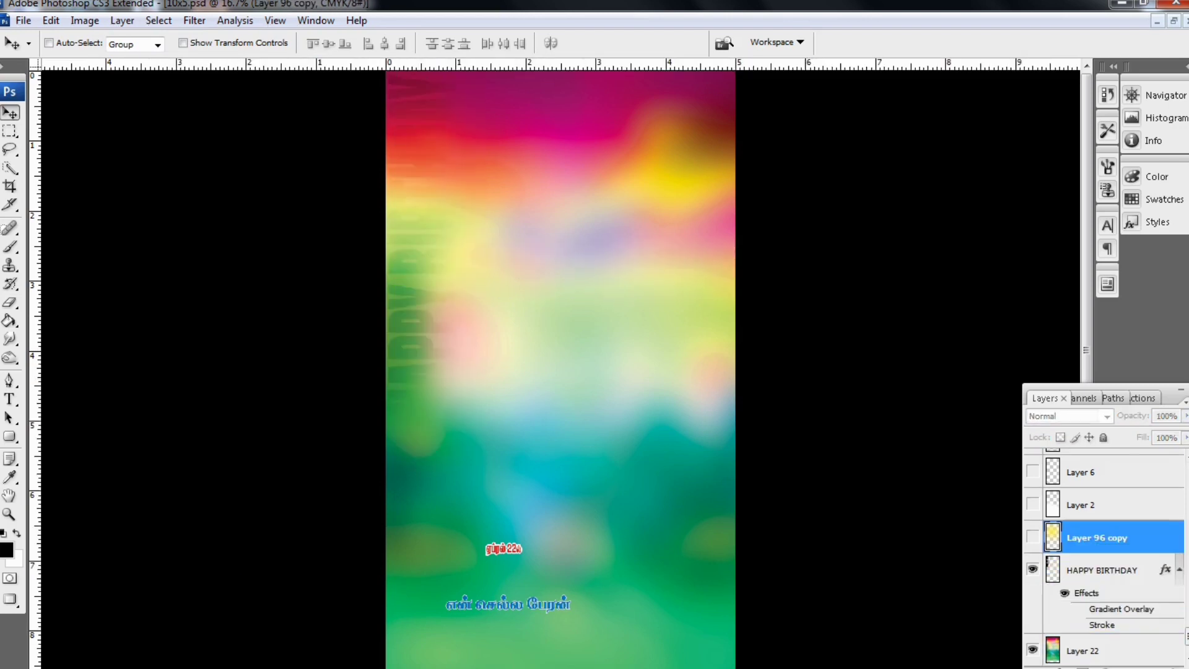
# Step: Make the yellow glow on Layer 96 copy visible, and delete the white fade on Layer 2
pyautogui.hotkey('ctrl', 'alt', 'z')
pyautogui.hotkey('ctrl', 'alt', 'z')
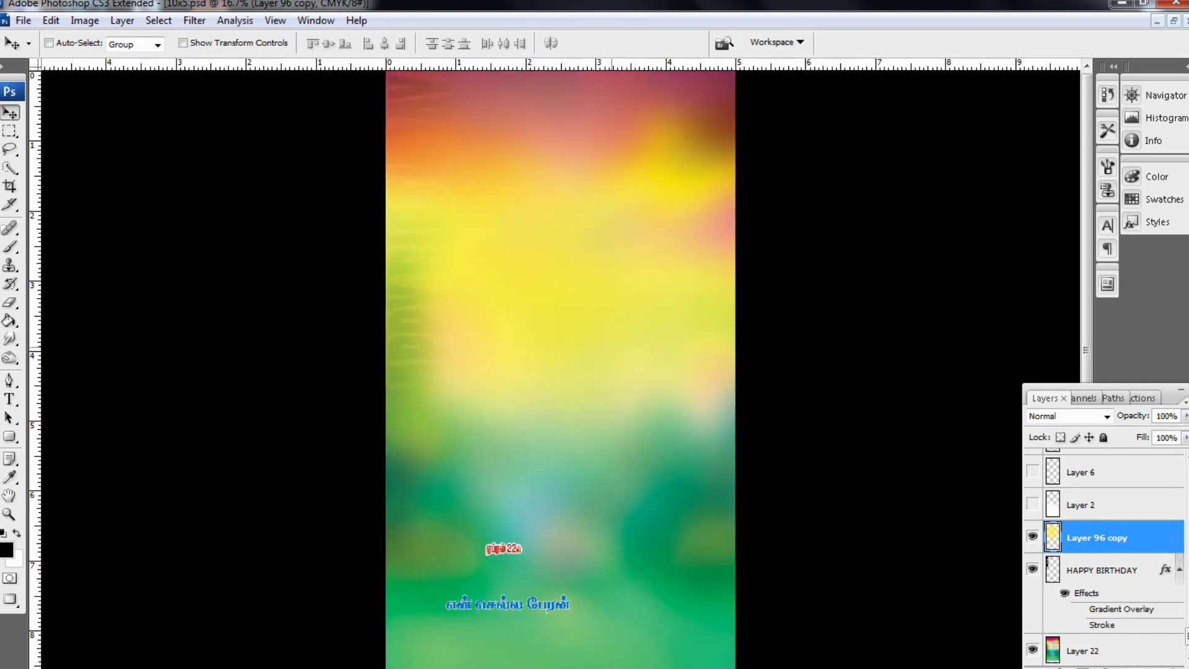
pyautogui.hotkey('ctrl', 'alt', 'z')
pyautogui.hotkey('ctrl', 'alt', 'z')
pyautogui.press('Tab')
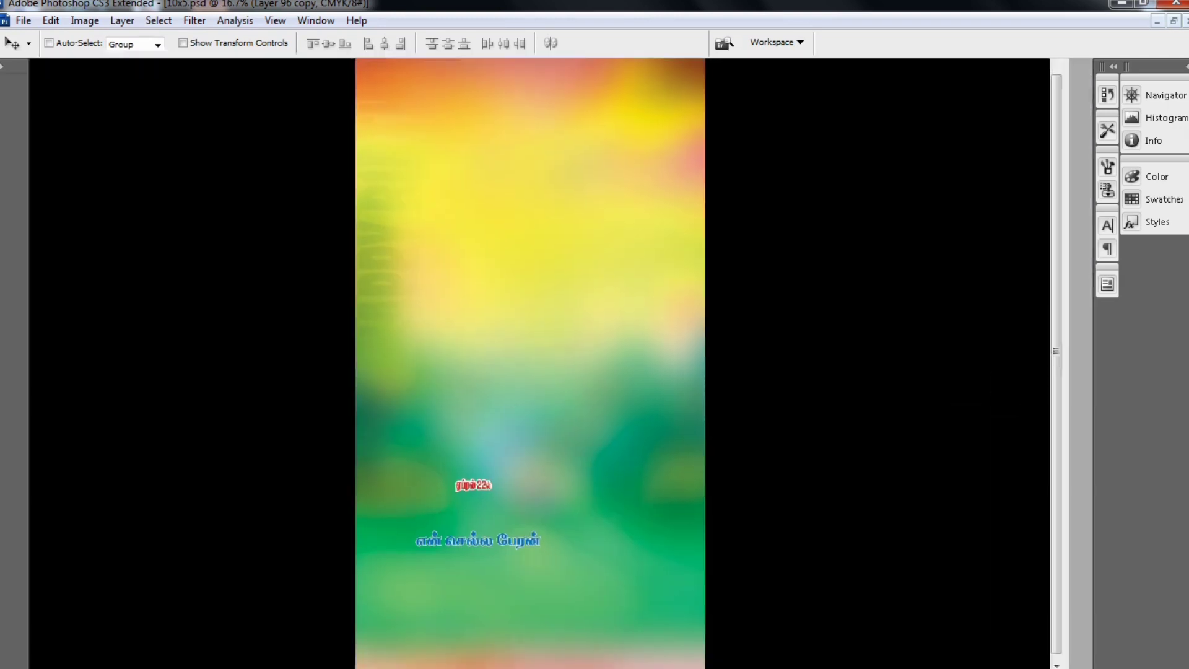
pyautogui.hotkey('ctrl', 'alt', 'z')
pyautogui.hotkey('ctrl', 'alt', 'z')
pyautogui.hotkey('ctrl', 'alt', 'z')
pyautogui.press('Tab')
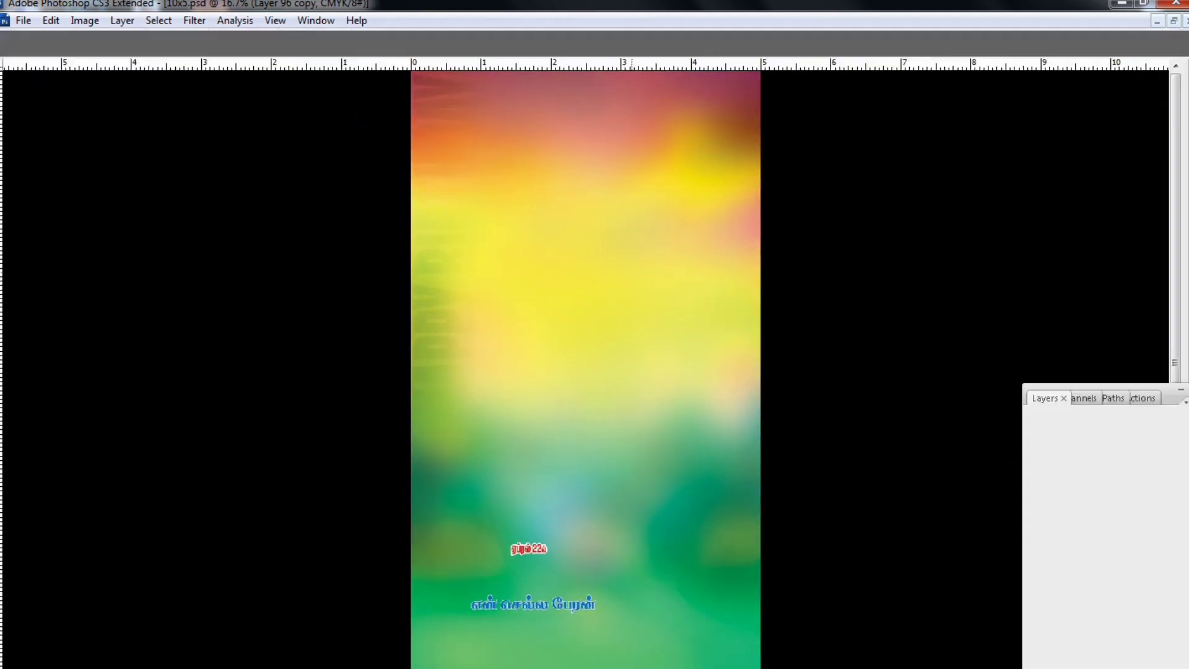
pyautogui.hotkey('ctrl', 'alt', 'z')
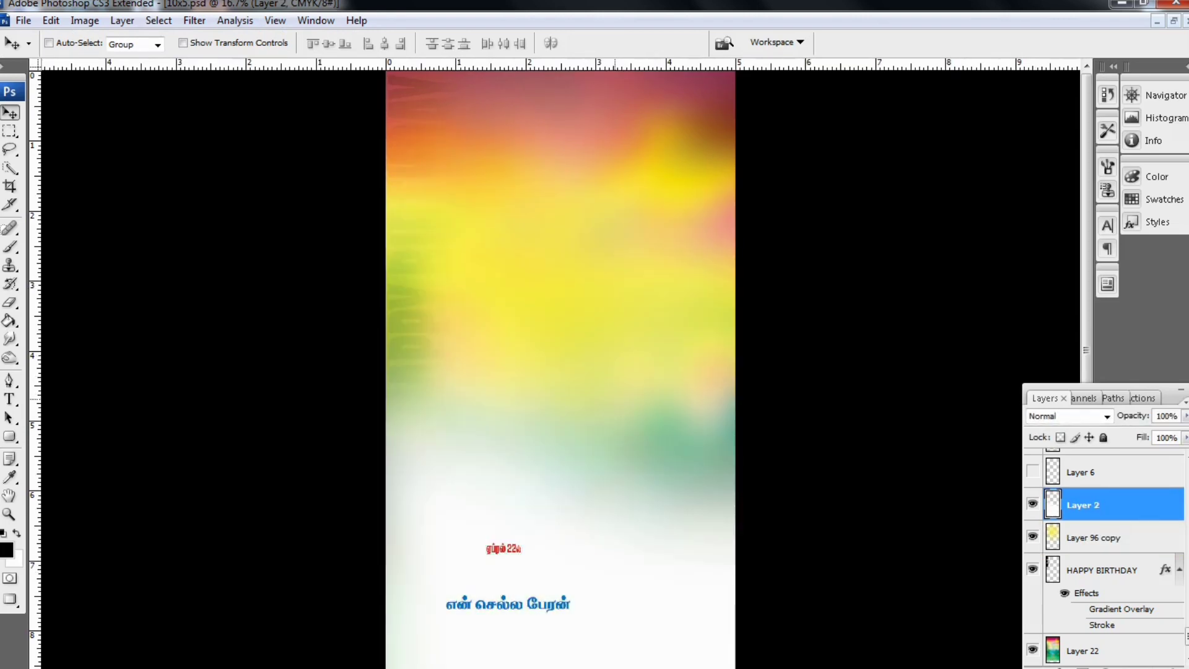
pyautogui.hotkey('ctrl', 'alt', 'z')
# Step: Paint a soft white fade across the banner's lower part on a new layer, using a white 1714 px brush
pyautogui.press('b')
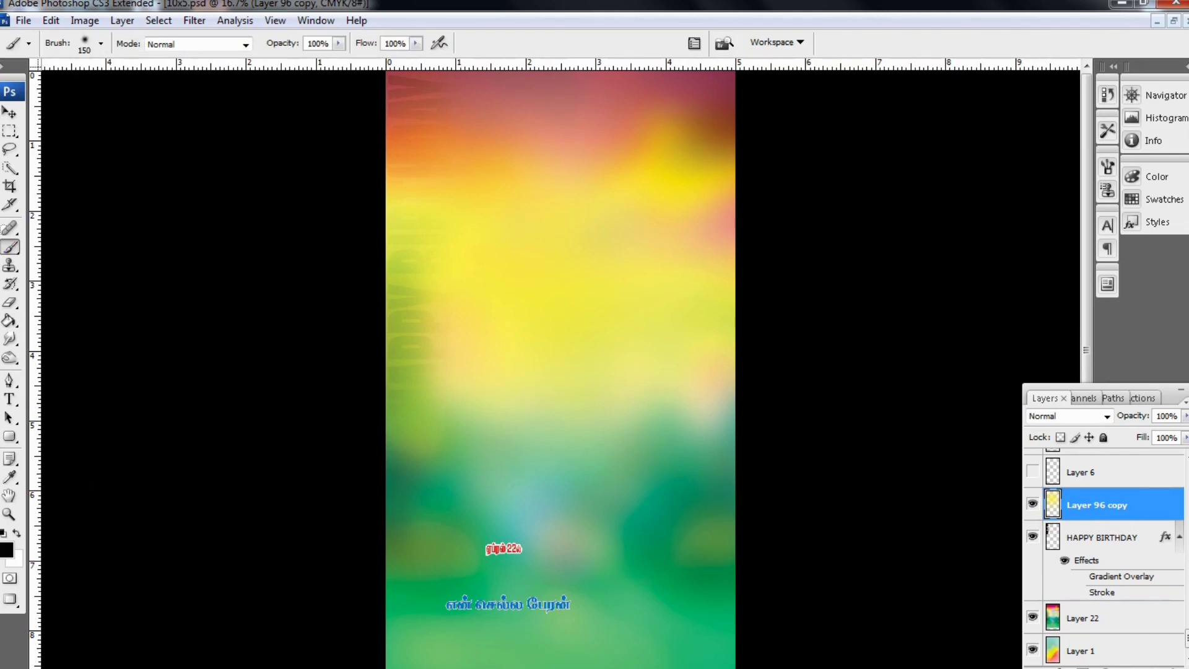
pyautogui.click(6, 549)
pyautogui.click(66, 397)
pyautogui.click(446, 385)
pyautogui.rightClick(607, 459)
pyautogui.moveTo(712, 531); pyautogui.dragTo(799, 531)
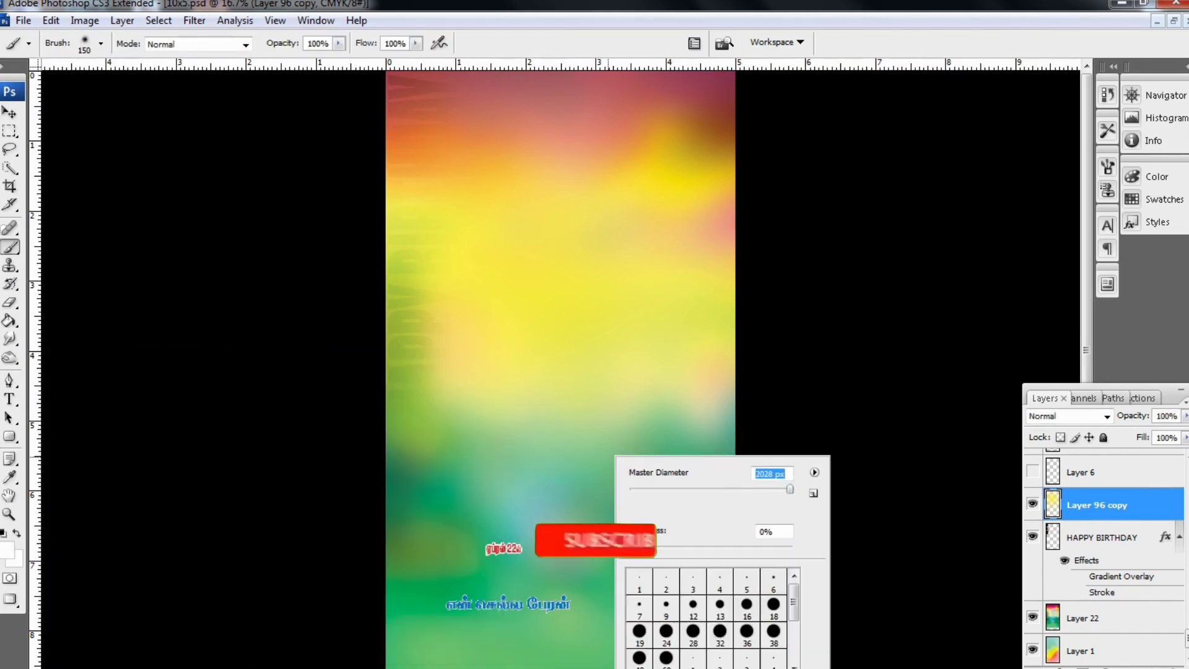
pyautogui.press('Return')
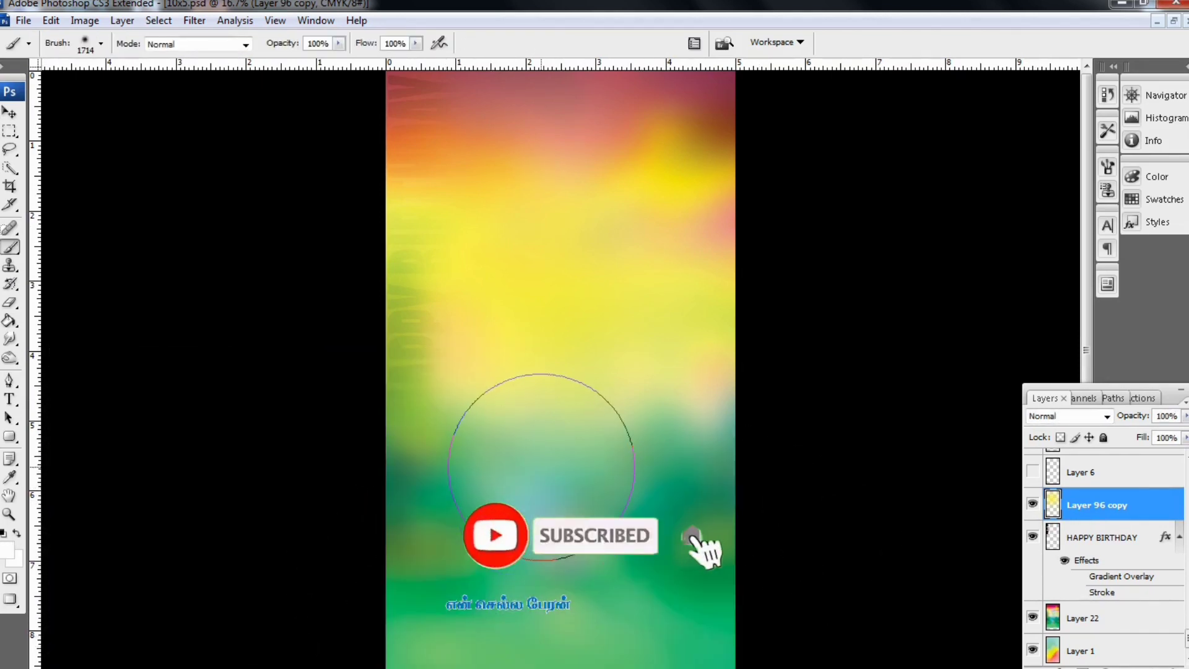
pyautogui.hotkey('ctrl', 'shift', 'n')
pyautogui.press('Return')
pyautogui.moveTo(345, 585)
pyautogui.mouseDown()
pyautogui.moveTo(629, 563)
pyautogui.moveTo(597, 616)
pyautogui.mouseUp()
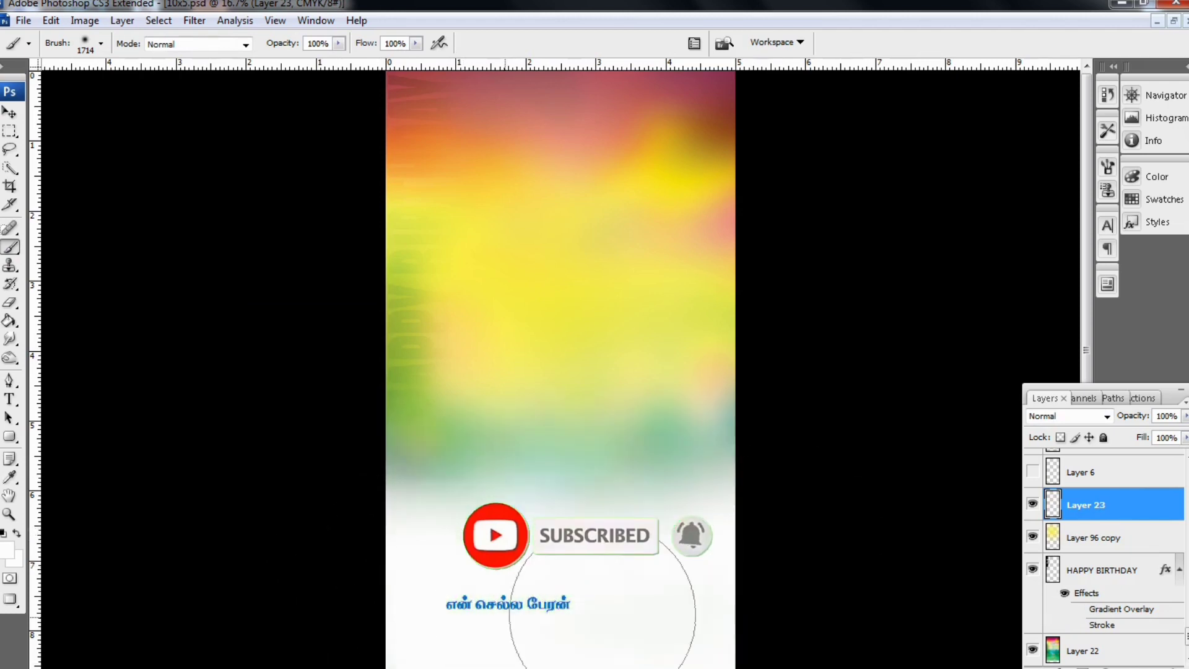
pyautogui.press('v')
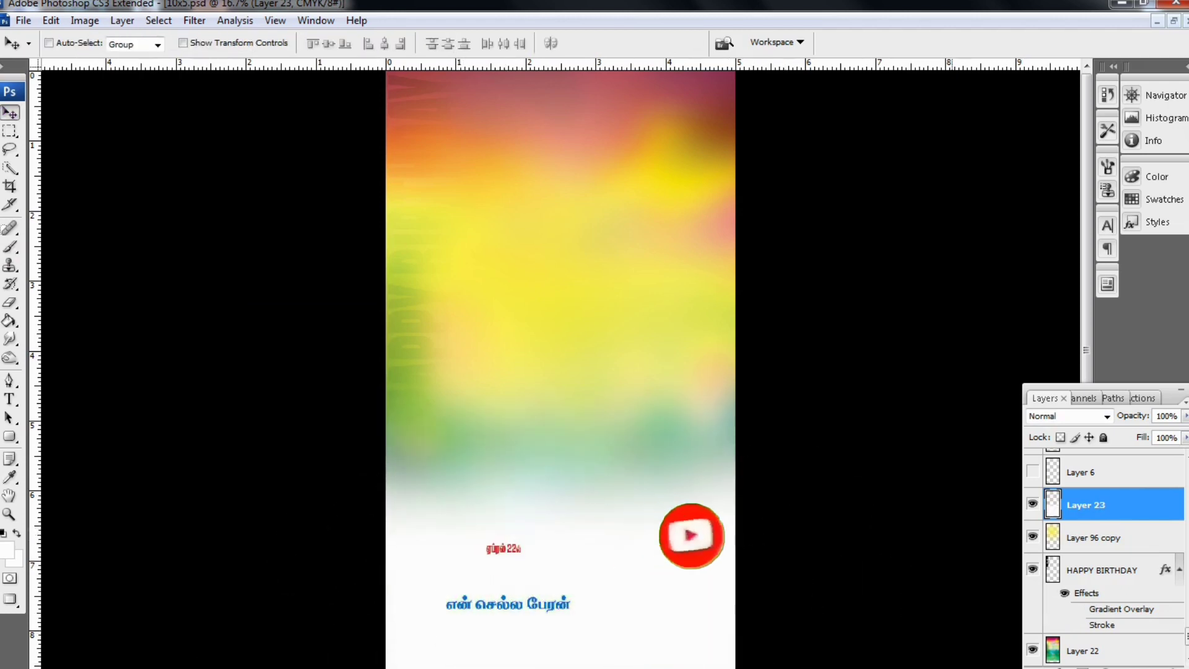
# Step: Show Layer 6 and shift its flag-bearer silhouette slightly right and down near the banner's lower left corner
pyautogui.click(1032, 472)
pyautogui.scroll(2, 1103, 558)
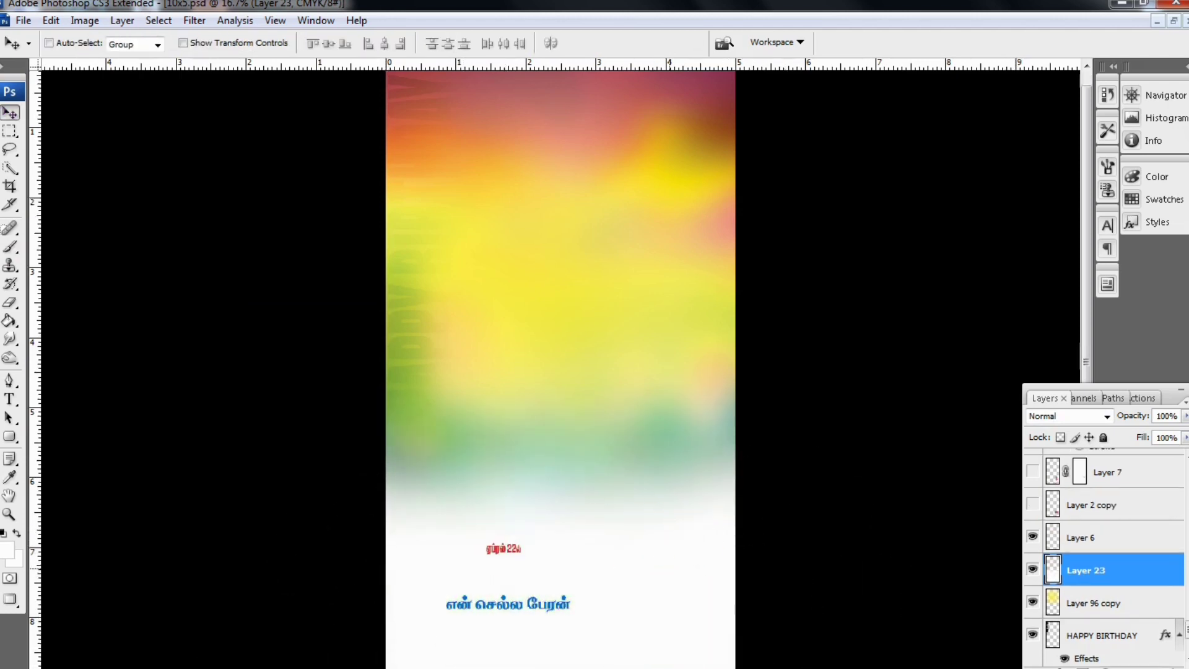
pyautogui.scroll(-2, 561, 372)
pyautogui.moveTo(406, 632)
pyautogui.mouseDown()
pyautogui.moveTo(449, 594)
pyautogui.moveTo(405, 632)
pyautogui.moveTo(422, 639)
pyautogui.mouseUp()
pyautogui.rightClick(403, 543)
pyautogui.press('Escape')
# Step: Show the paint splash on Layer 2 copy, compare it in Normal mode, and set its blend mode to Luminosity
pyautogui.click(1091, 504)
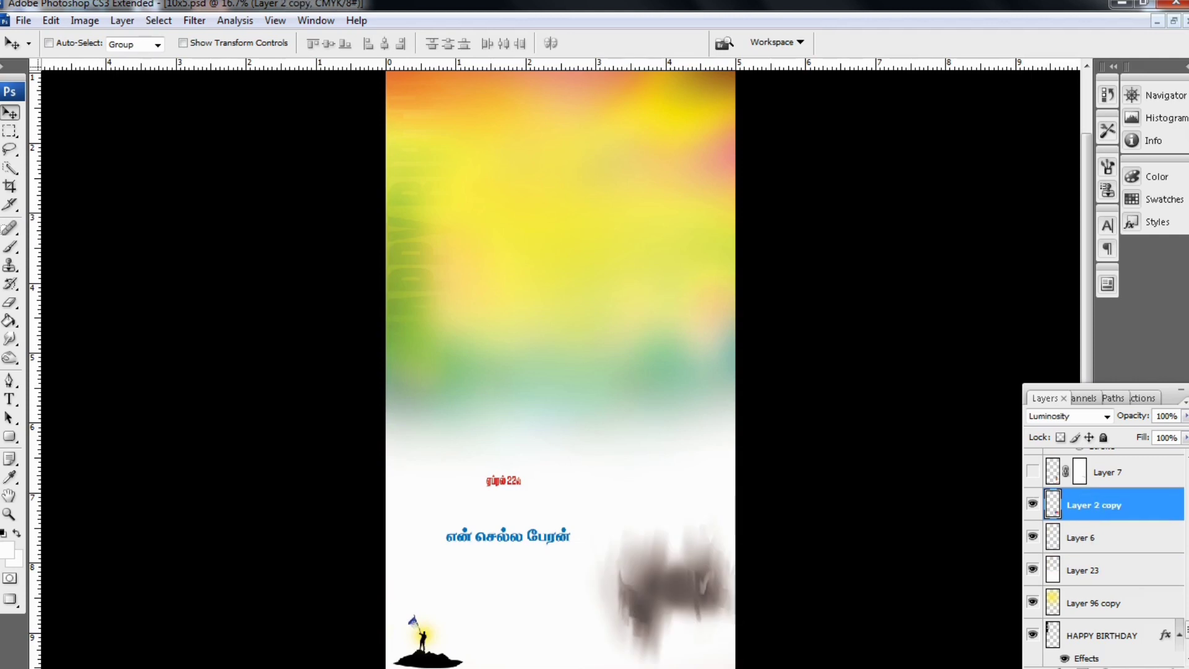
pyautogui.moveTo(666, 595)
pyautogui.mouseDown()
pyautogui.moveTo(531, 419)
pyautogui.moveTo(536, 226)
pyautogui.mouseUp()
pyautogui.hotkey('ctrl', 'z')
pyautogui.click(1067, 416)
pyautogui.click(1053, 8)
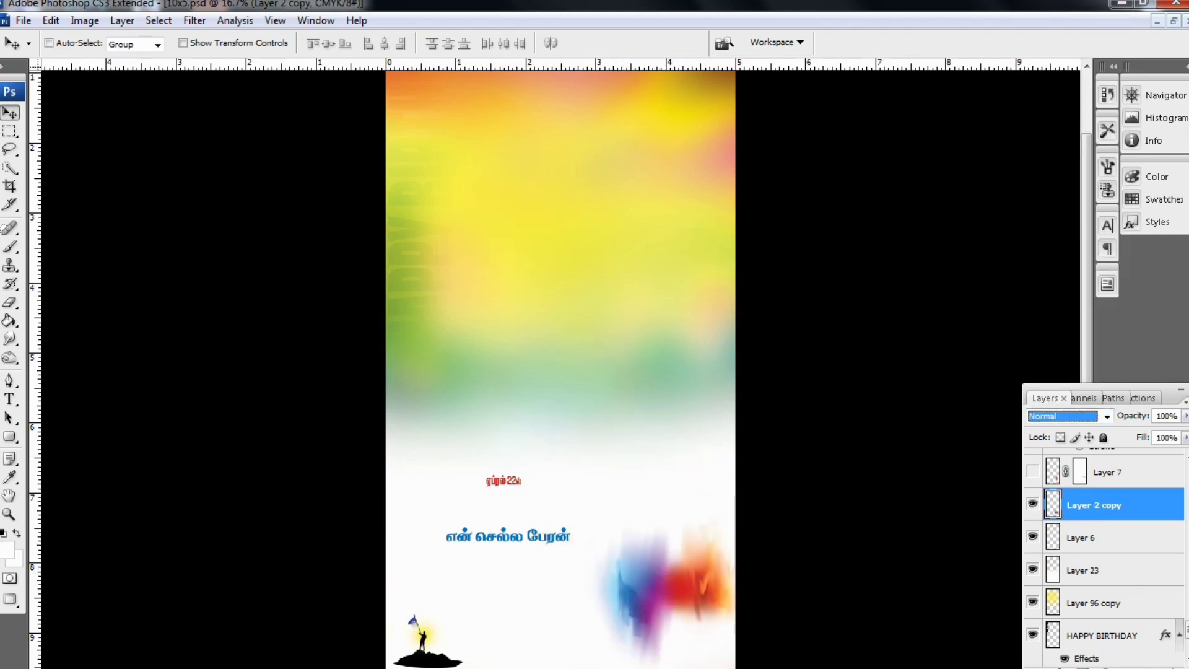
pyautogui.click(1067, 416)
pyautogui.click(1053, 387)
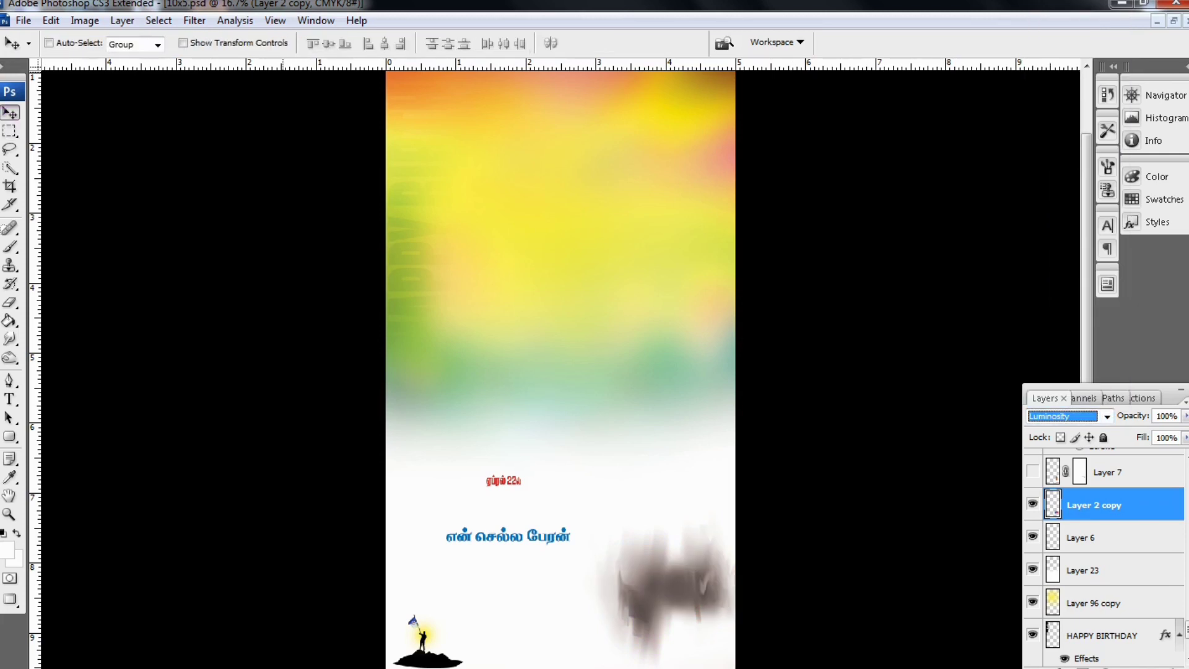
# Step: Show the man's portrait on Layer 7 and the green invitation text layer above it
pyautogui.click(1109, 472)
pyautogui.click(1033, 472)
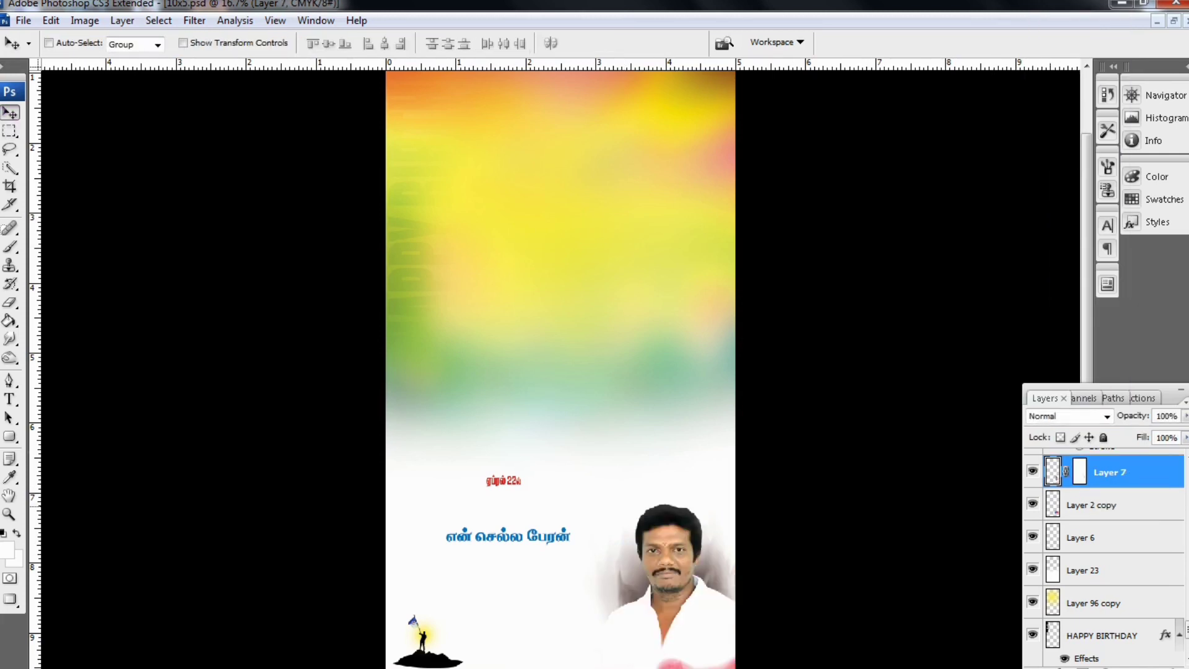
pyautogui.scroll(2, 1106, 558)
pyautogui.click(1032, 472)
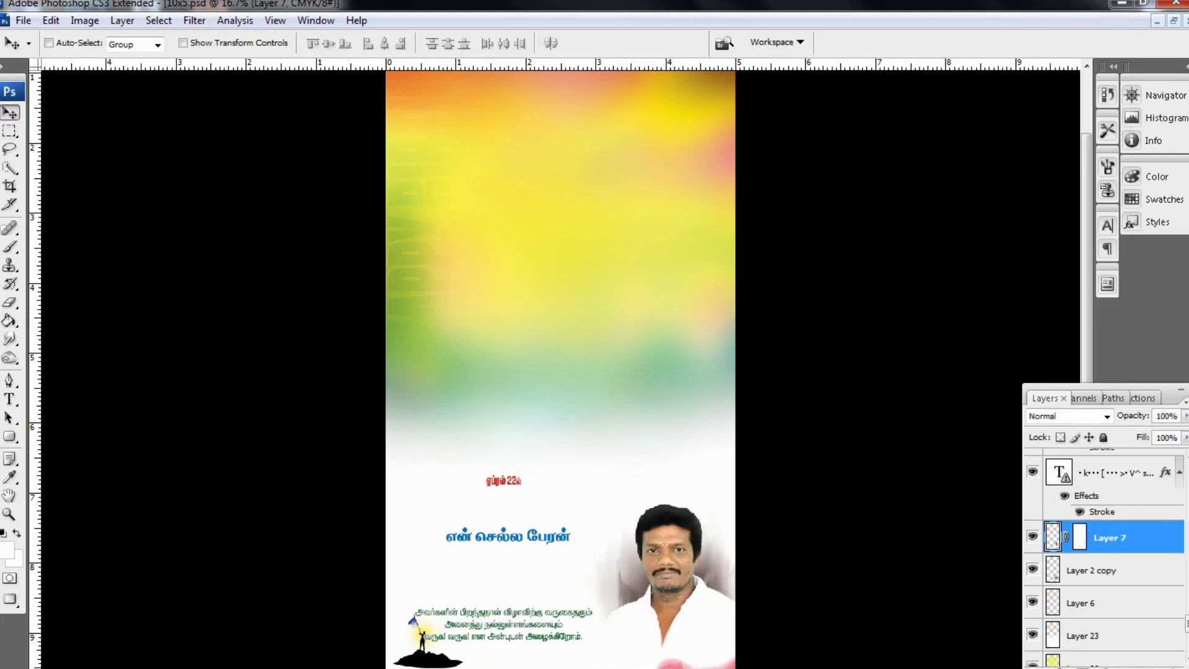
pyautogui.scroll(2, 1033, 495)
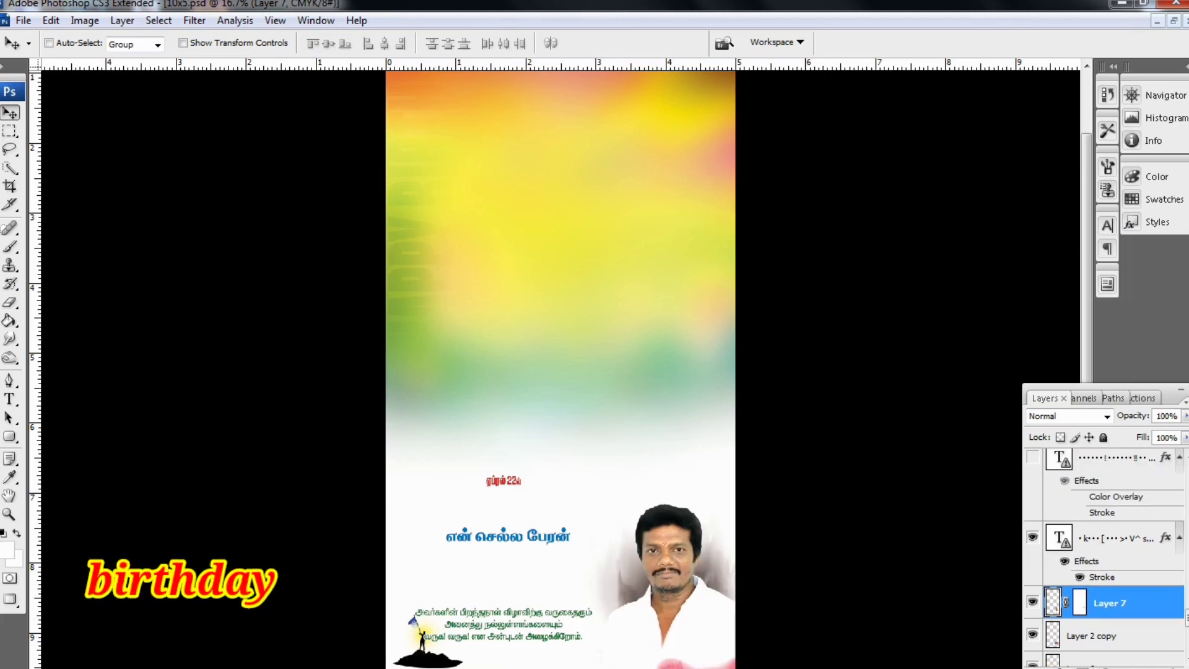
# Step: Try moving the green invitation text upward, and undo the move
pyautogui.click(1115, 538)
pyautogui.moveTo(502, 623); pyautogui.dragTo(502, 582)
pyautogui.hotkey('ctrl', 'z')
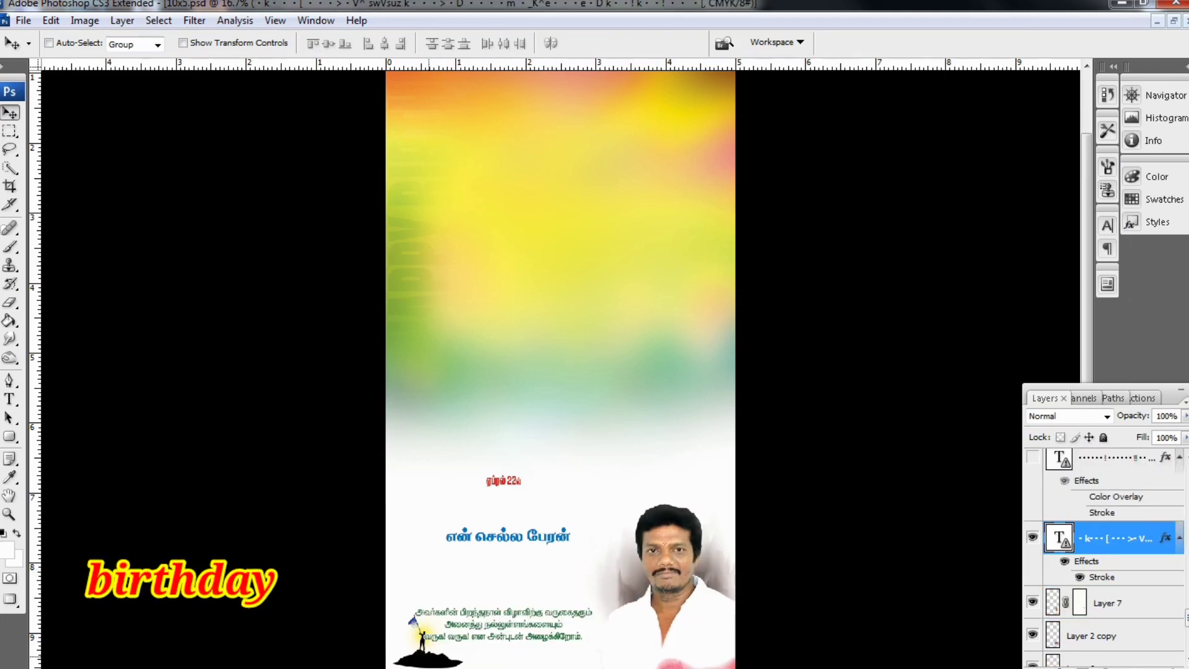
# Step: Select Layer 6 and move the flag-bearer silhouette left, into the banner's lower left corner
pyautogui.rightClick(429, 549)
pyautogui.click(464, 563)
pyautogui.moveTo(423, 638); pyautogui.dragTo(406, 642)
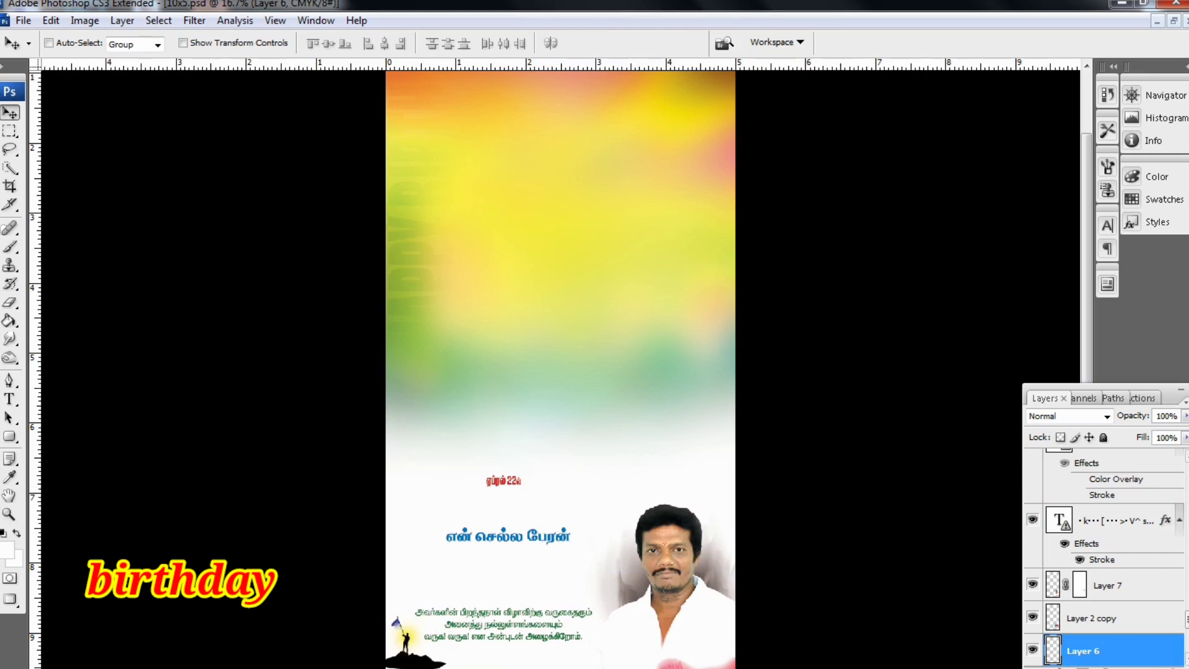
# Step: Show the hidden slogan text layer above the invitation text, together with Layer 11
pyautogui.hotkey('alt', ']')
pyautogui.hotkey('alt', ']')
pyautogui.hotkey('alt', ']')
pyautogui.hotkey('alt', ']')
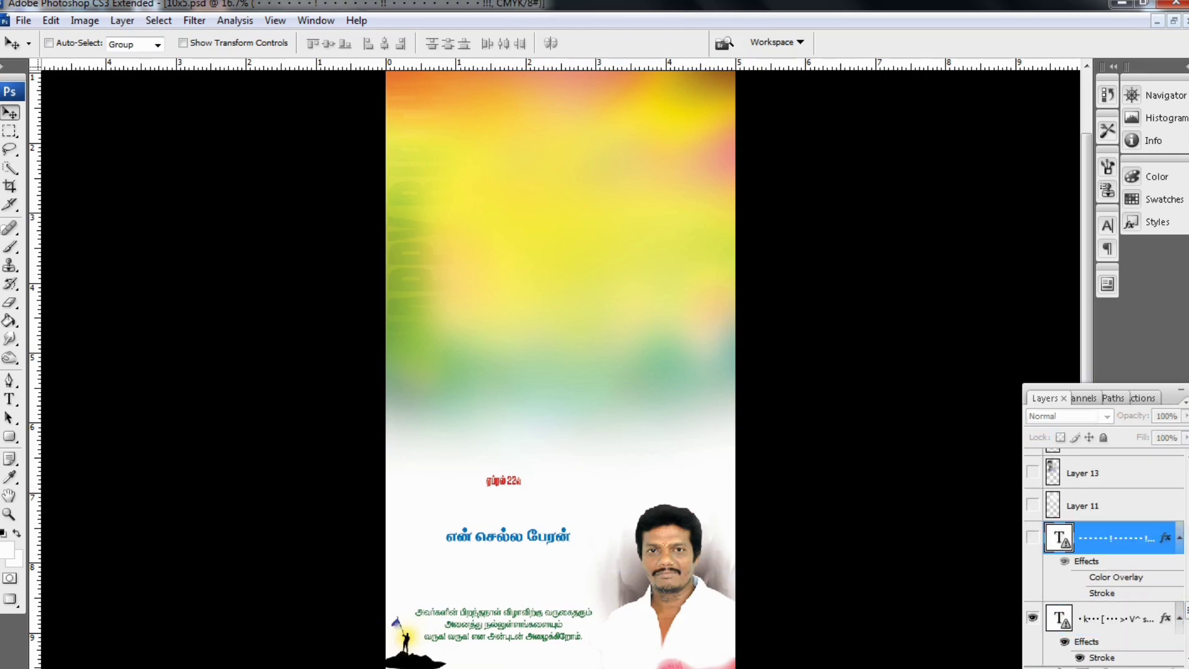
pyautogui.click(1033, 537)
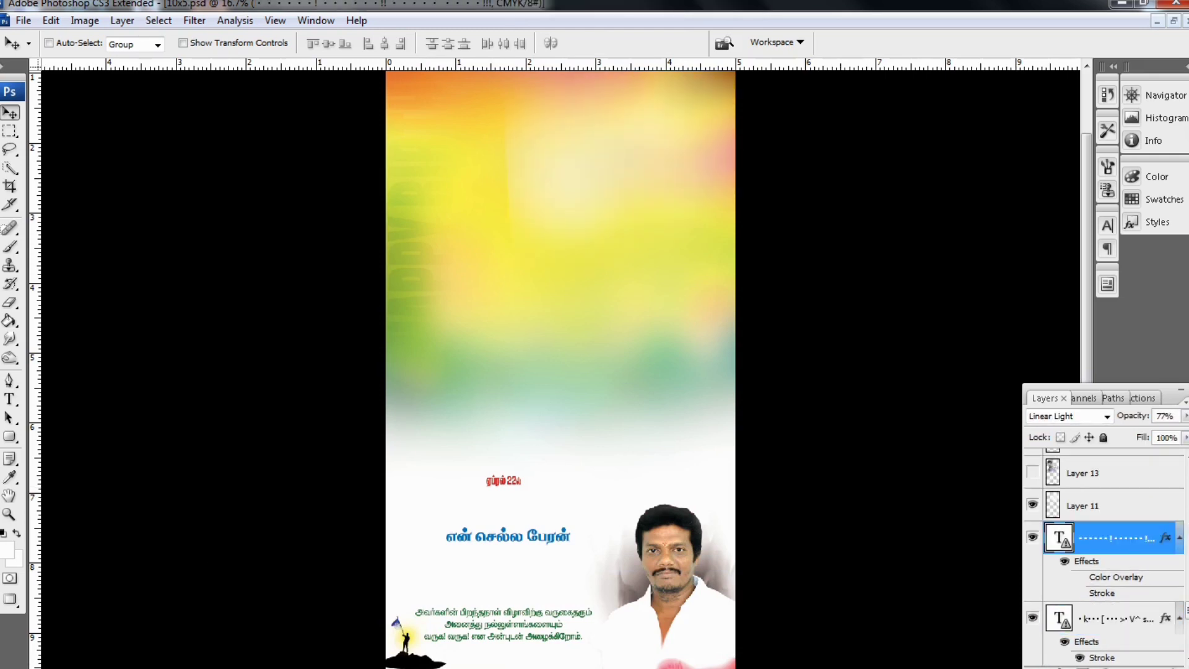
# Step: Show the large portrait on Layer 13 and make it the active layer
pyautogui.scroll(2, 1033, 537)
pyautogui.click(1033, 537)
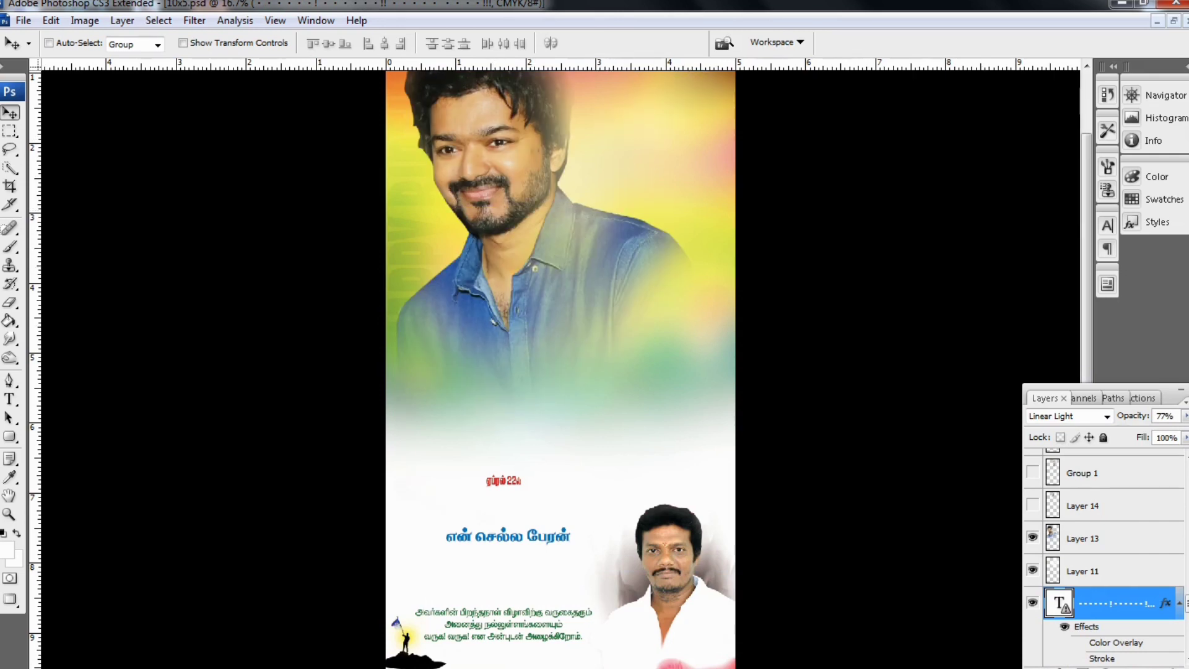
pyautogui.click(1085, 571)
pyautogui.click(1085, 539)
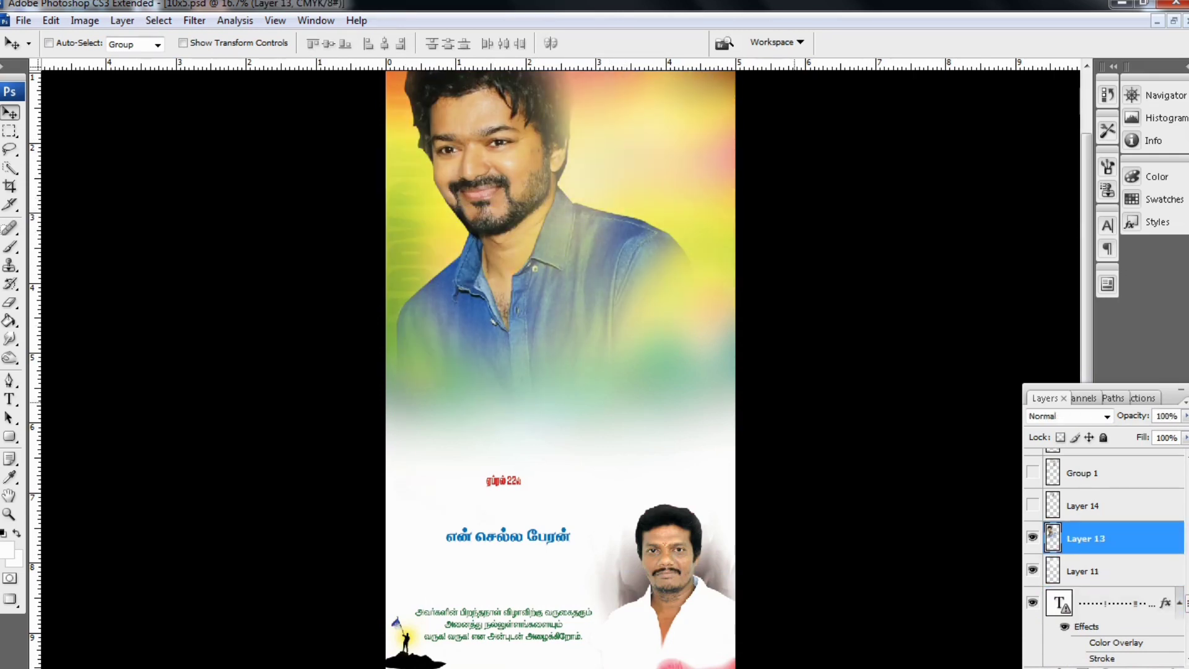
pyautogui.scroll(3, 596, 604)
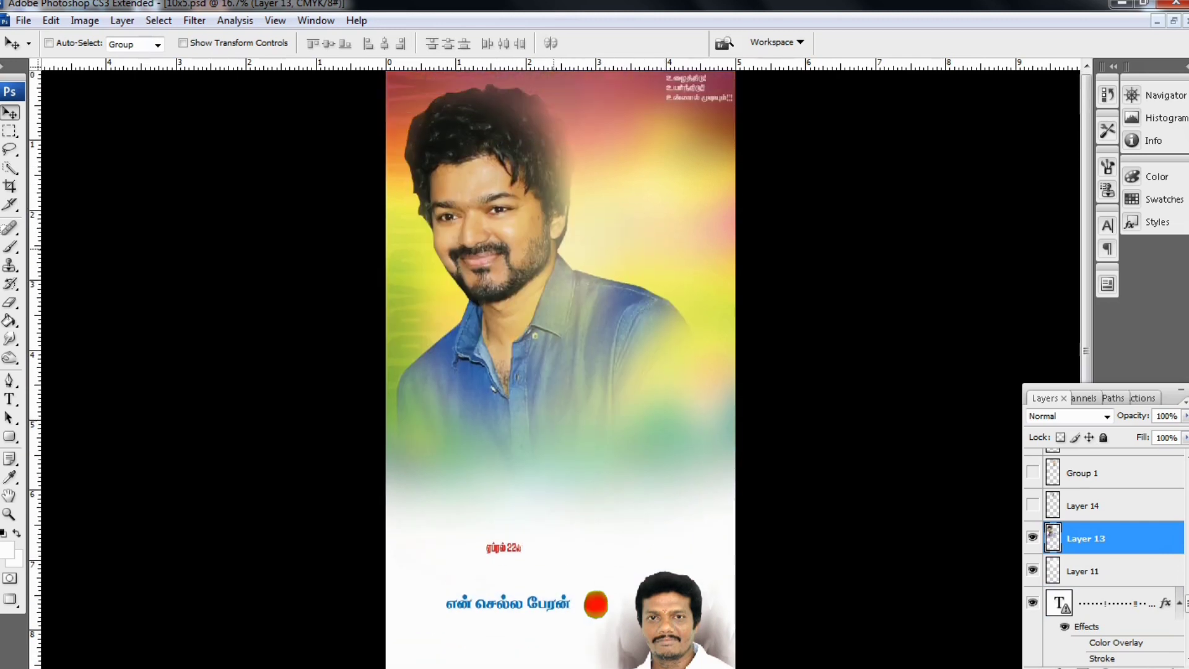
# Step: Show Group 1, Layer 9 and Layer 8, and delete Layer 14
pyautogui.click(1085, 506)
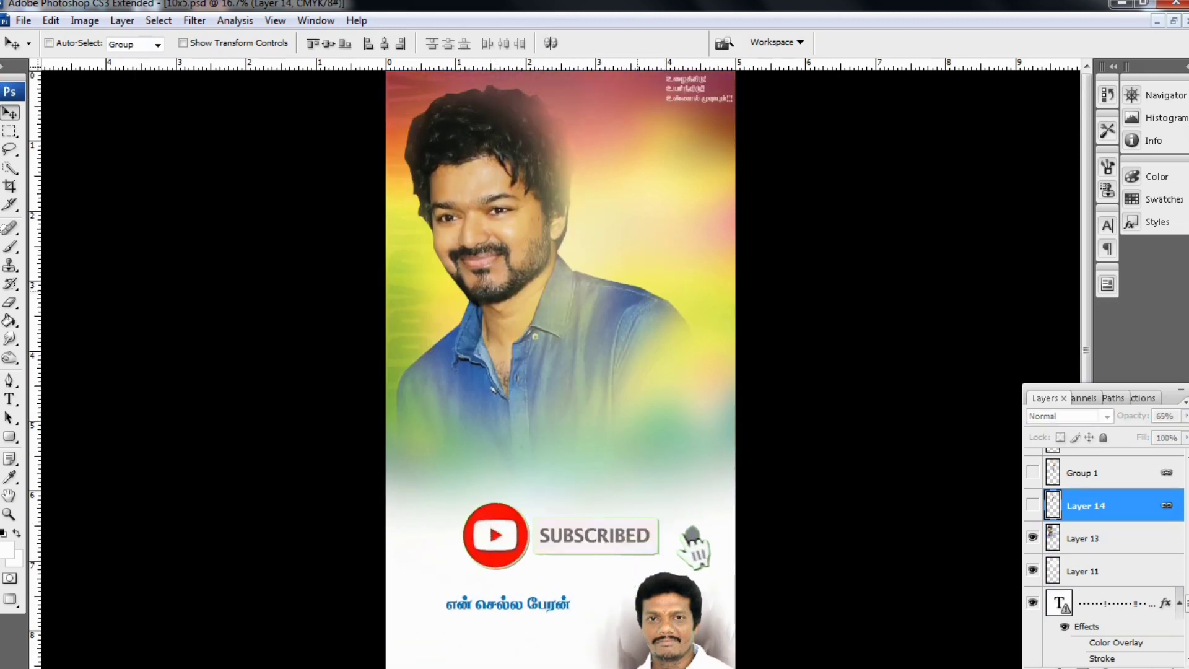
pyautogui.click(1033, 473)
pyautogui.scroll(2, 1109, 539)
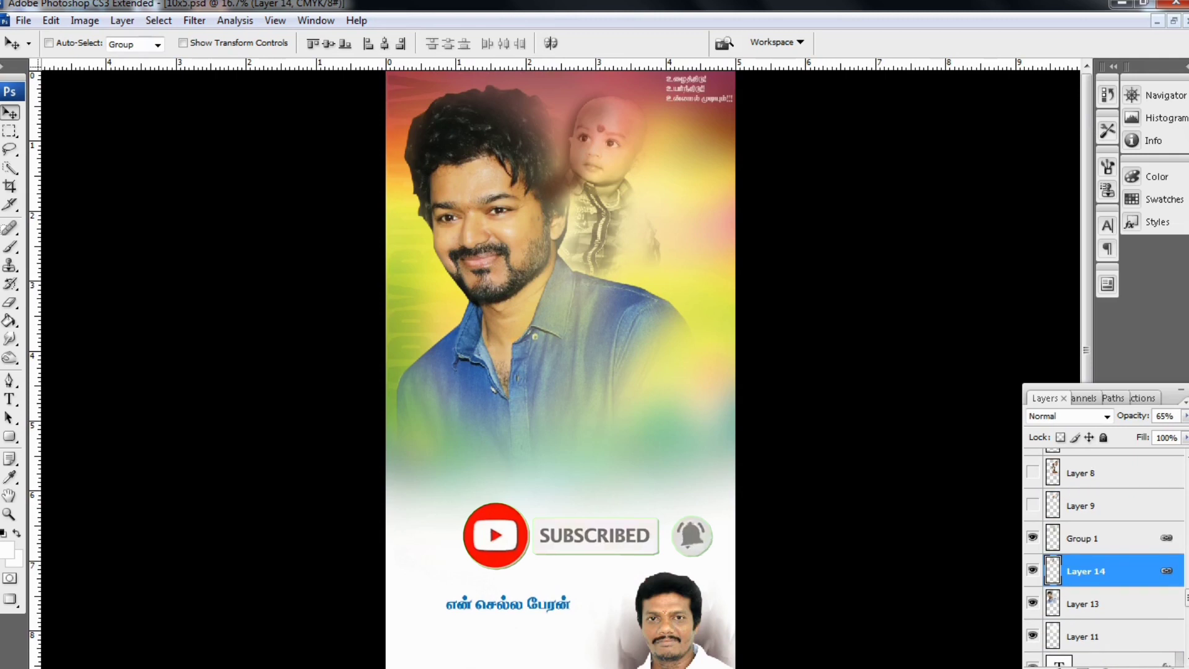
pyautogui.click(1033, 505)
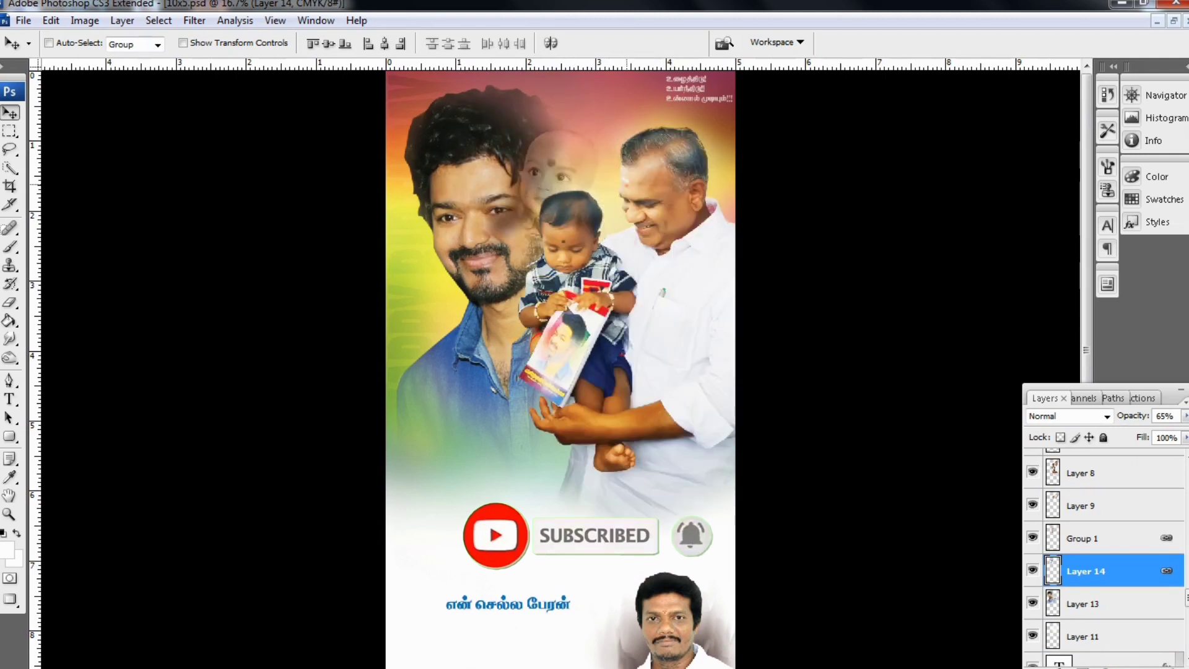
pyautogui.press('Delete')
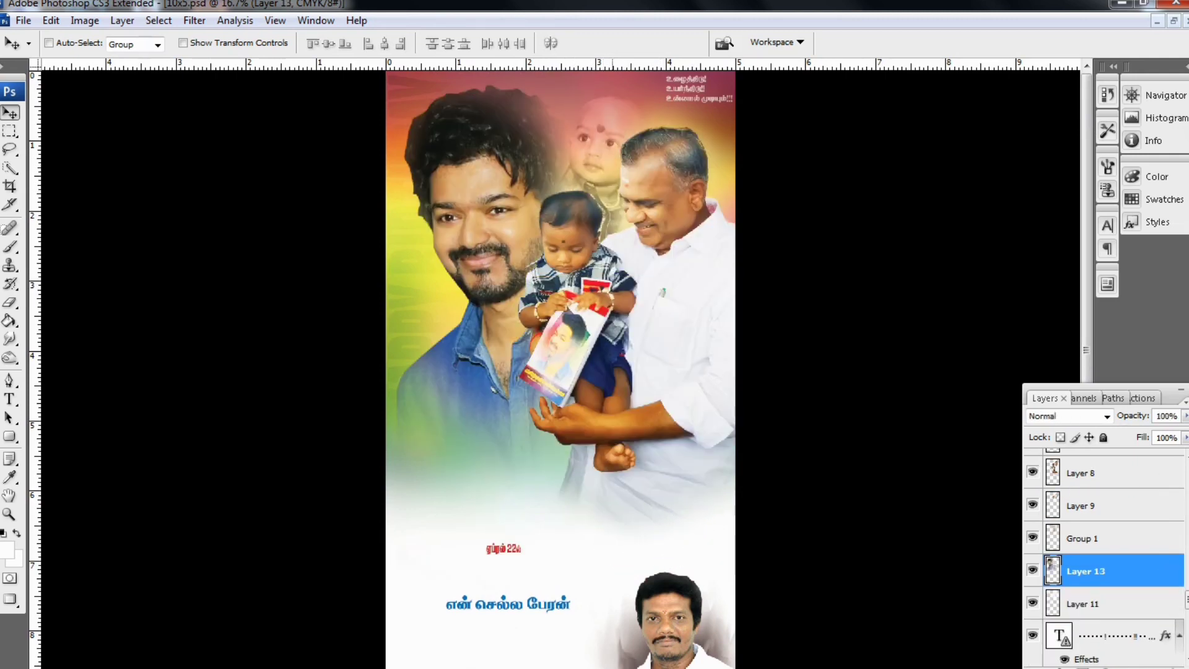
# Step: Try to move the linked Layer 8, Layer 9 and Layer 10 portrait of the man holding the child left
pyautogui.click(1094, 651)
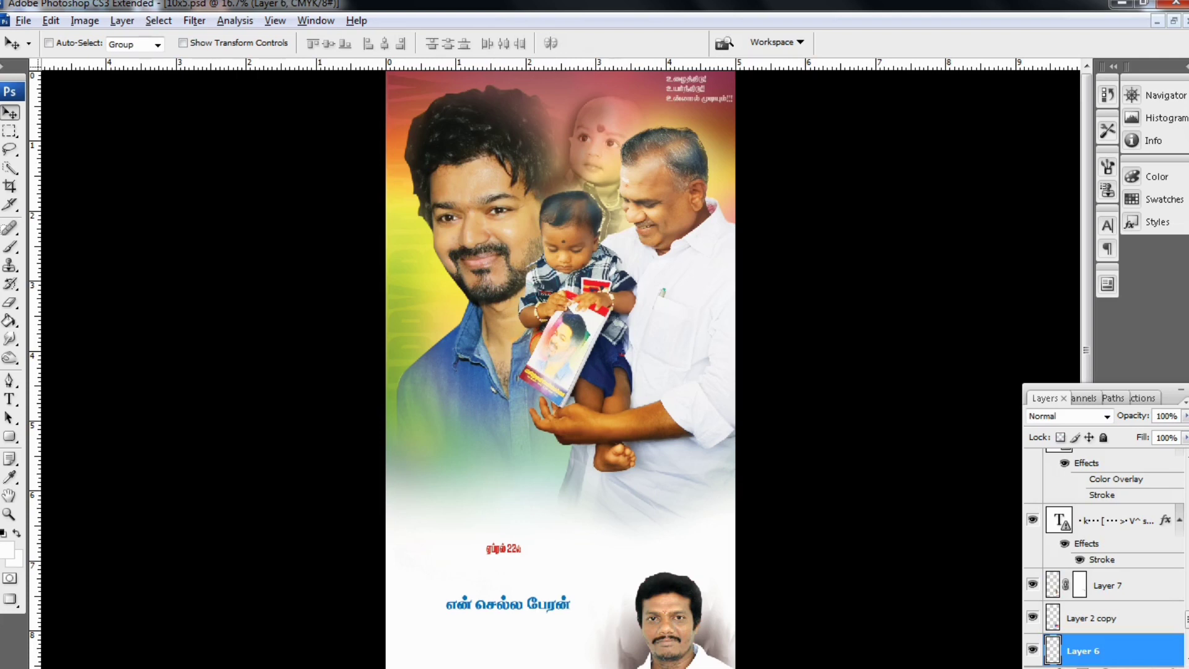
pyautogui.click(1093, 618)
pyautogui.hotkey('alt', ']')
pyautogui.hotkey('alt', ']')
pyautogui.hotkey('alt', ']')
pyautogui.hotkey('alt', ']')
pyautogui.hotkey('alt', ']')
pyautogui.hotkey('alt', ']')
pyautogui.hotkey('alt', ']')
pyautogui.hotkey('alt', ']')
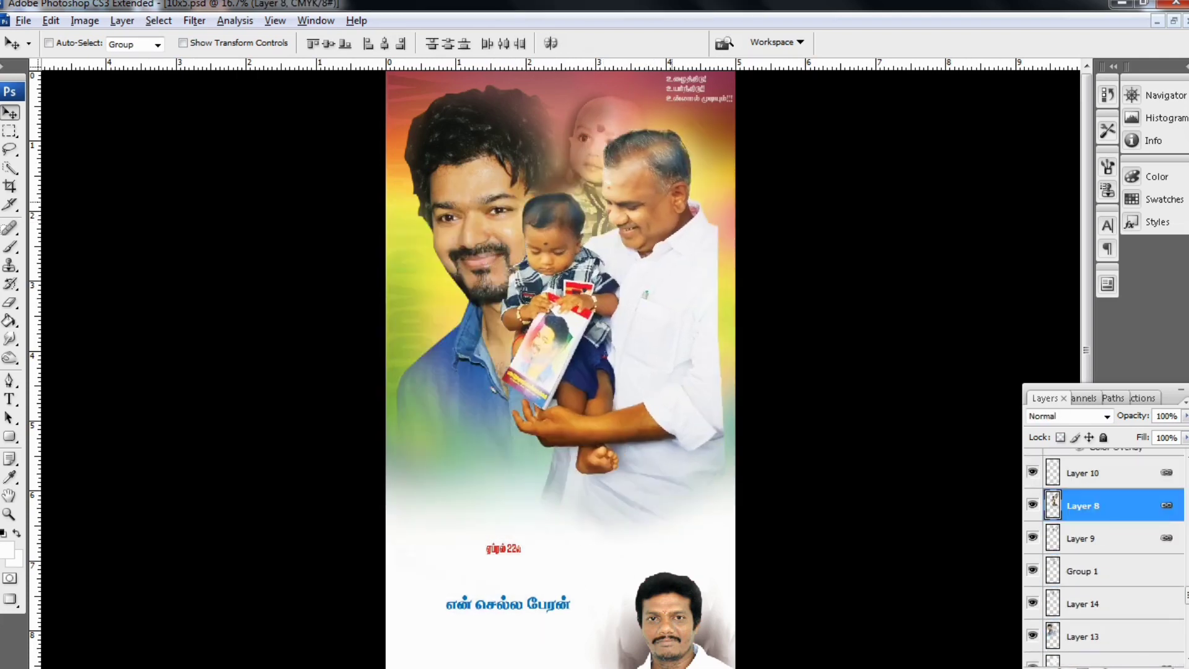
# Step: Show Layer 5, the red footer strip, and make it the active layer
pyautogui.scroll(2, 1106, 545)
pyautogui.hotkey('alt', ']')
pyautogui.hotkey('alt', ']')
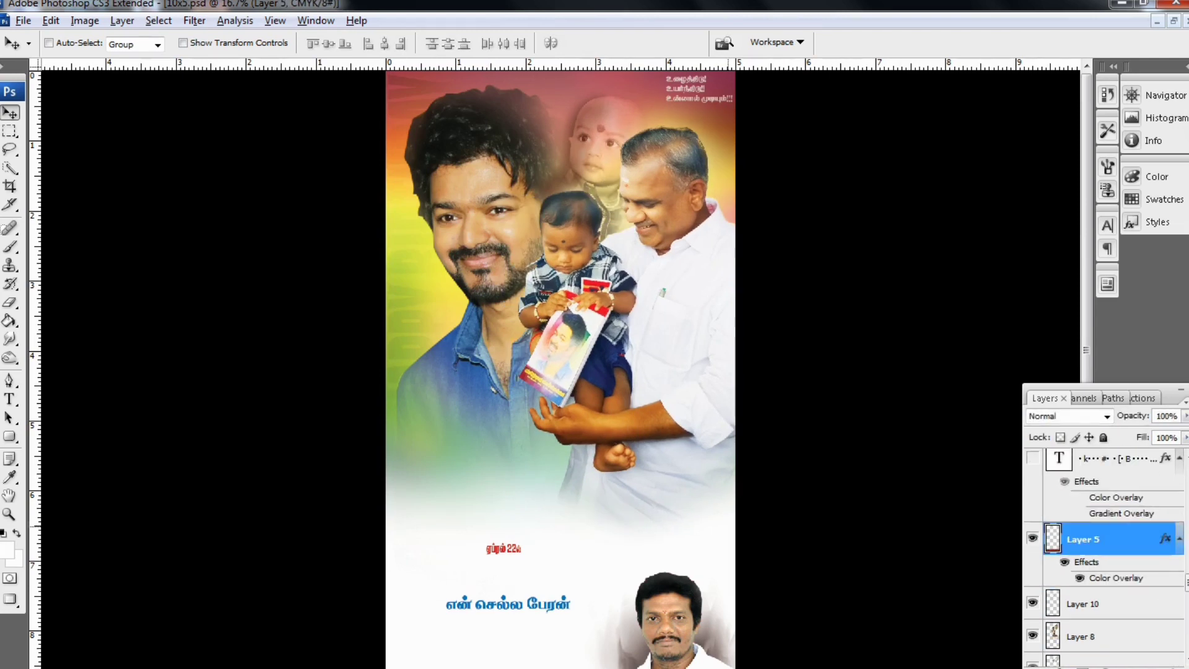
pyautogui.scroll(-3, 561, 365)
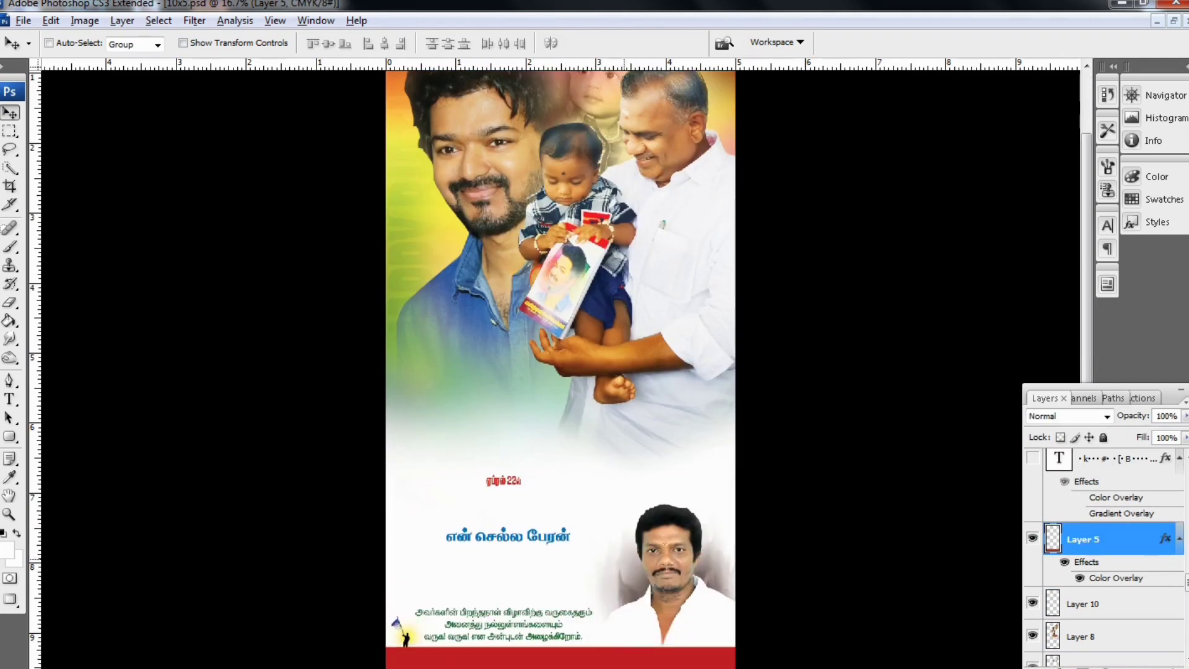
# Step: Select a rectangle across the banner's bottom and fill it with bright red on a new layer above Layer 5
pyautogui.press('m')
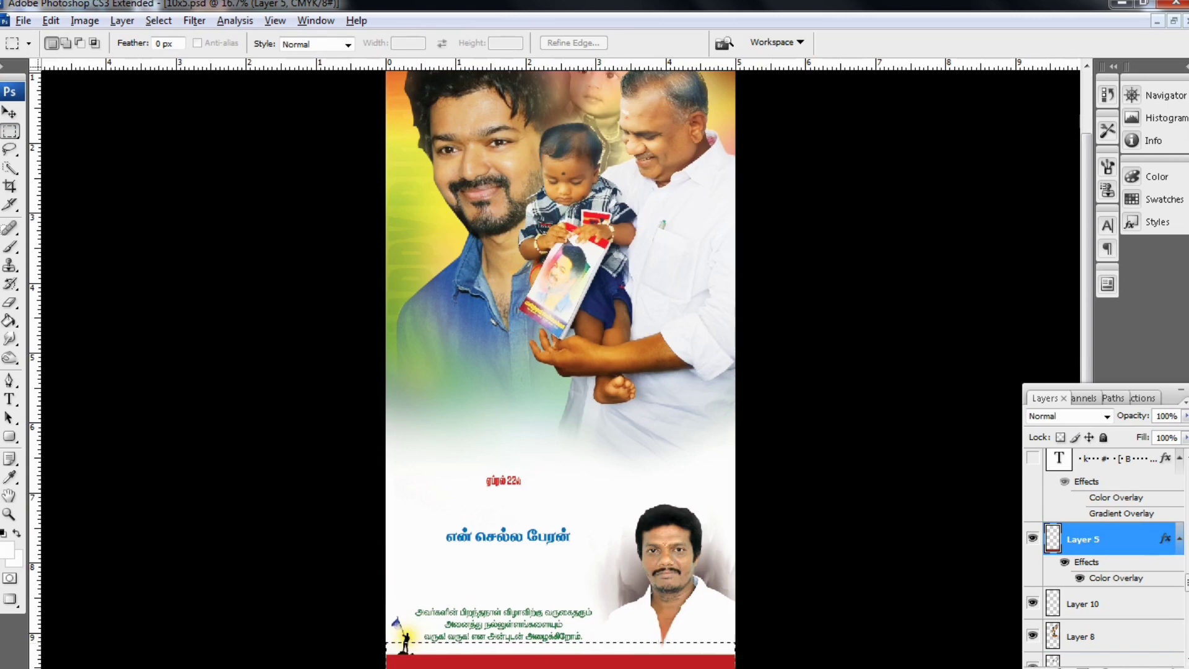
pyautogui.hotkey('ctrl', 'j')
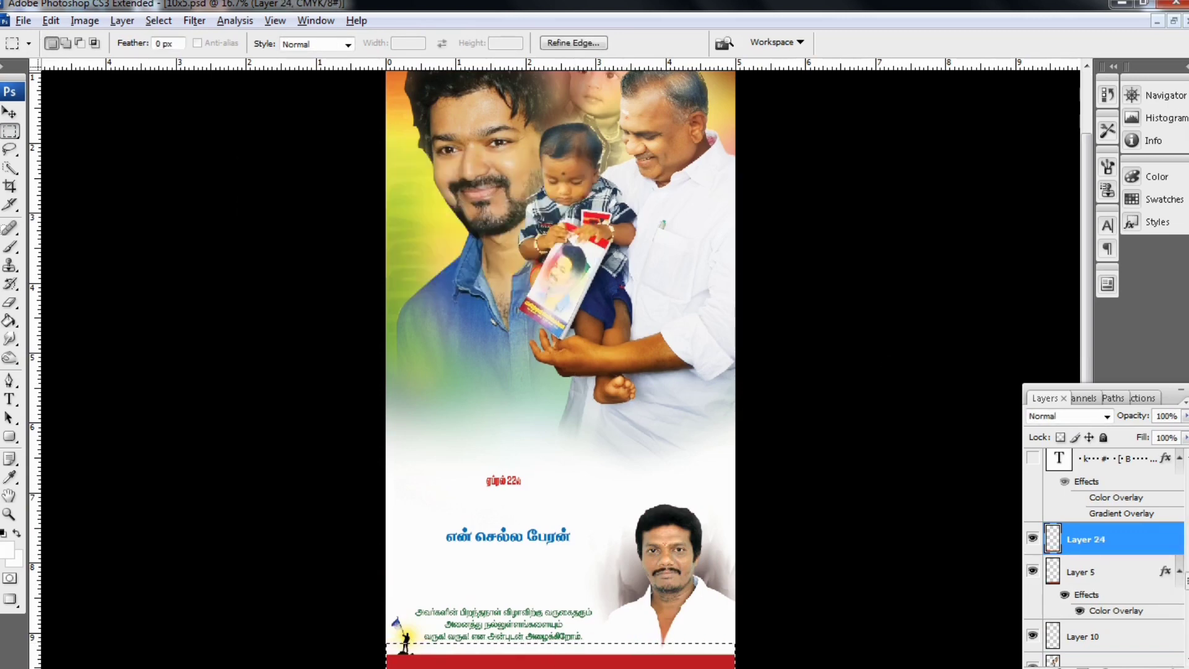
pyautogui.click(6, 548)
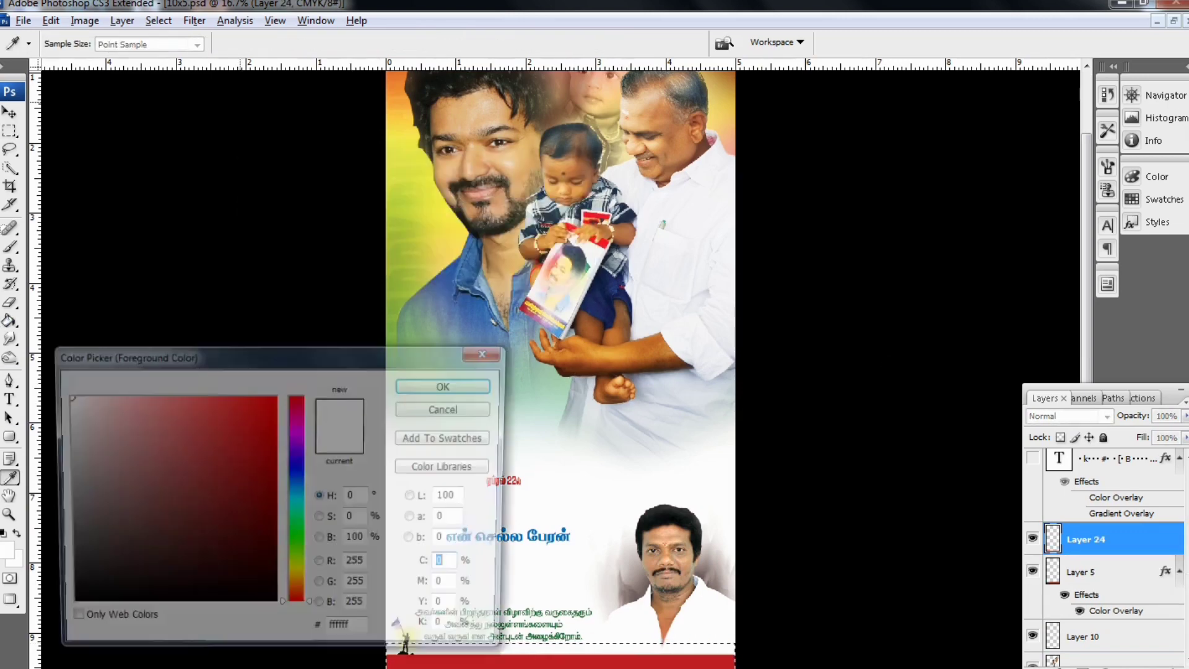
pyautogui.click(278, 421)
pyautogui.click(451, 401)
pyautogui.click(558, 657)
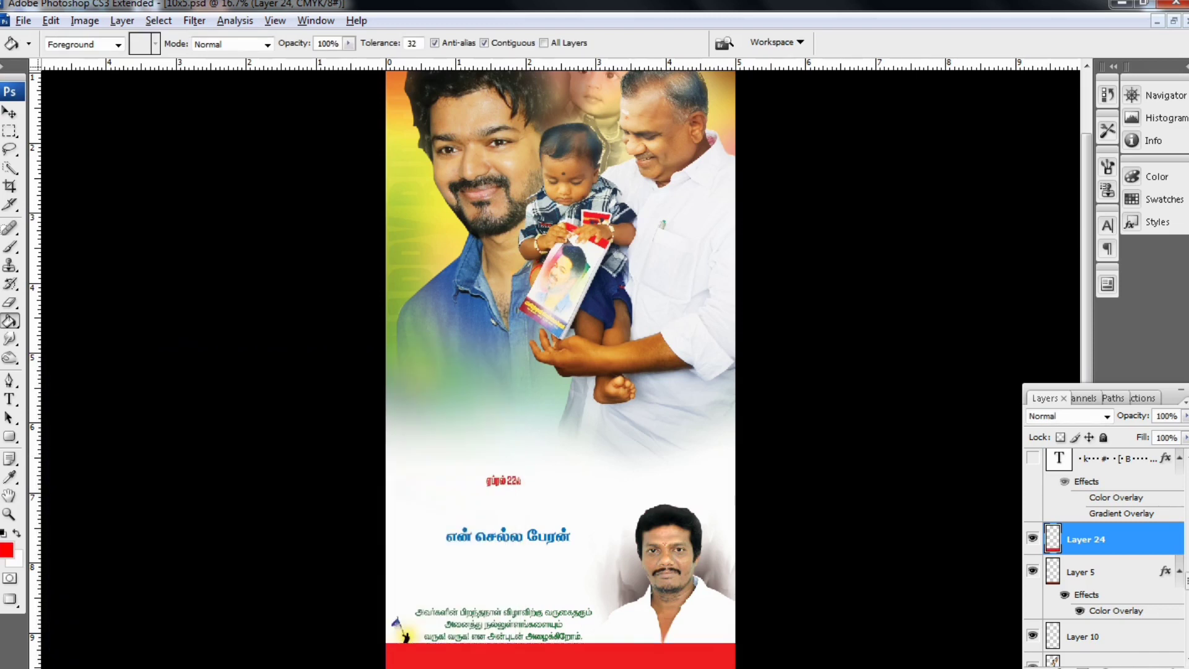
# Step: Discard the bright red strip layer and try shifting the flag-bearer silhouette to the right
pyautogui.press('v')
pyautogui.moveTo(560, 656)
pyautogui.mouseDown()
pyautogui.moveTo(561, 371)
pyautogui.moveTo(561, 656)
pyautogui.mouseUp()
pyautogui.hotkey('alt', '[')
pyautogui.hotkey('alt', '[')
pyautogui.hotkey('alt', '[')
pyautogui.hotkey('alt', '[')
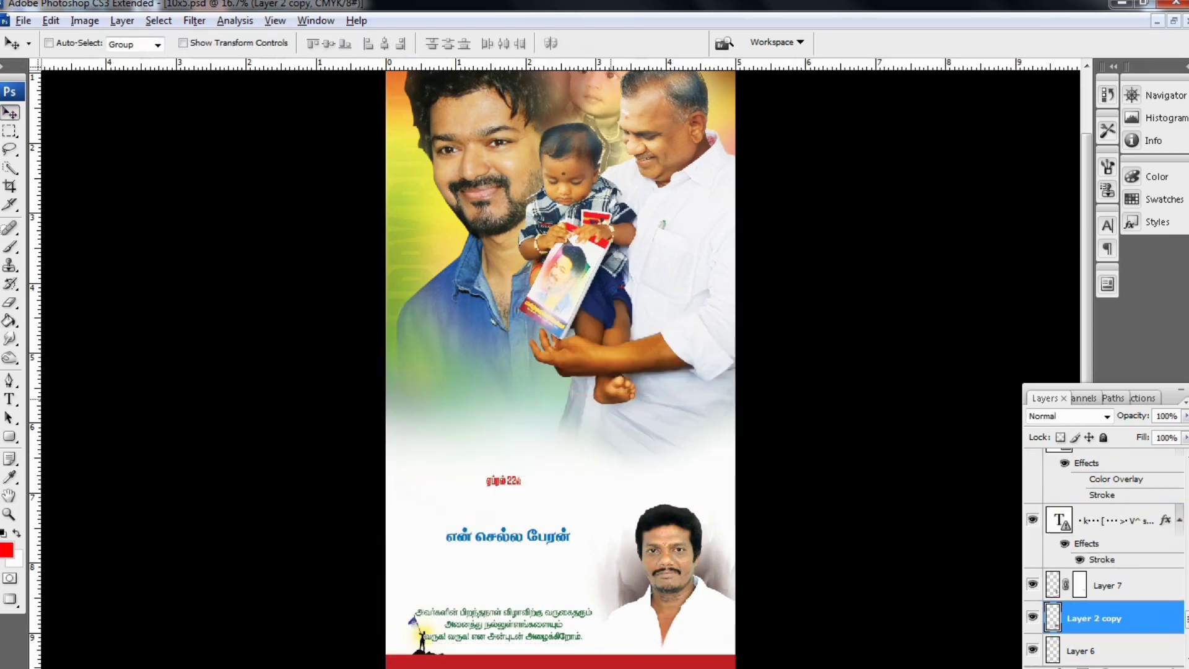
pyautogui.hotkey('alt', '[')
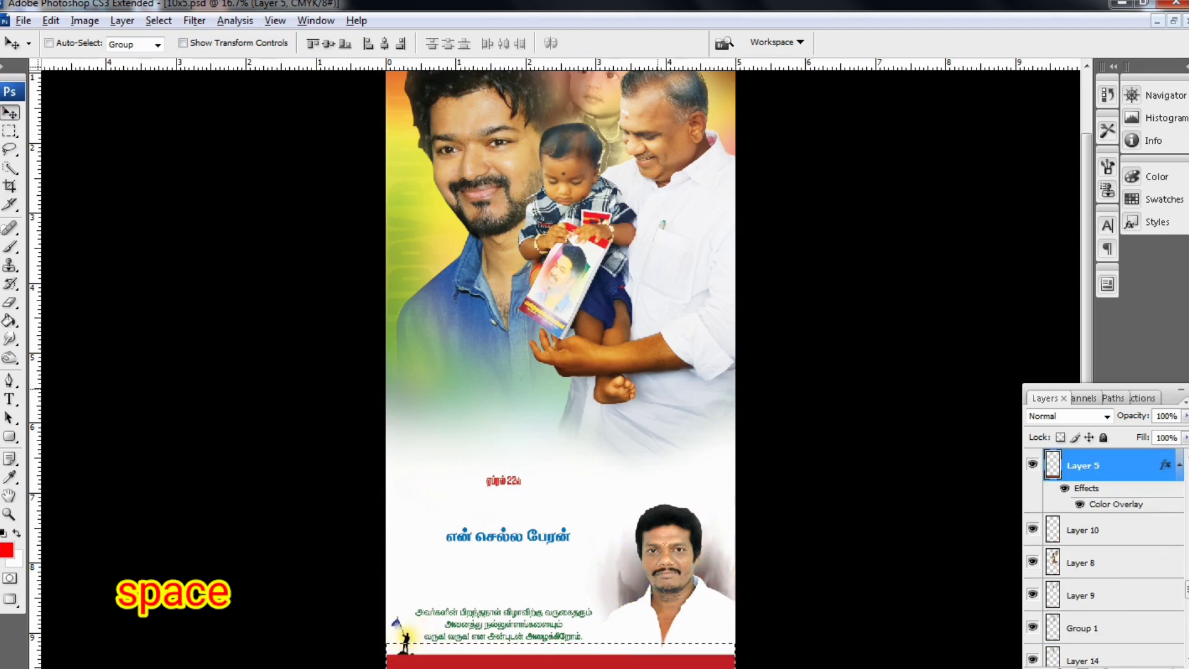
# Step: Show the yellow footer text layer above Layer 5 and change its font to STMZH - 004
pyautogui.scroll(3, 1104, 545)
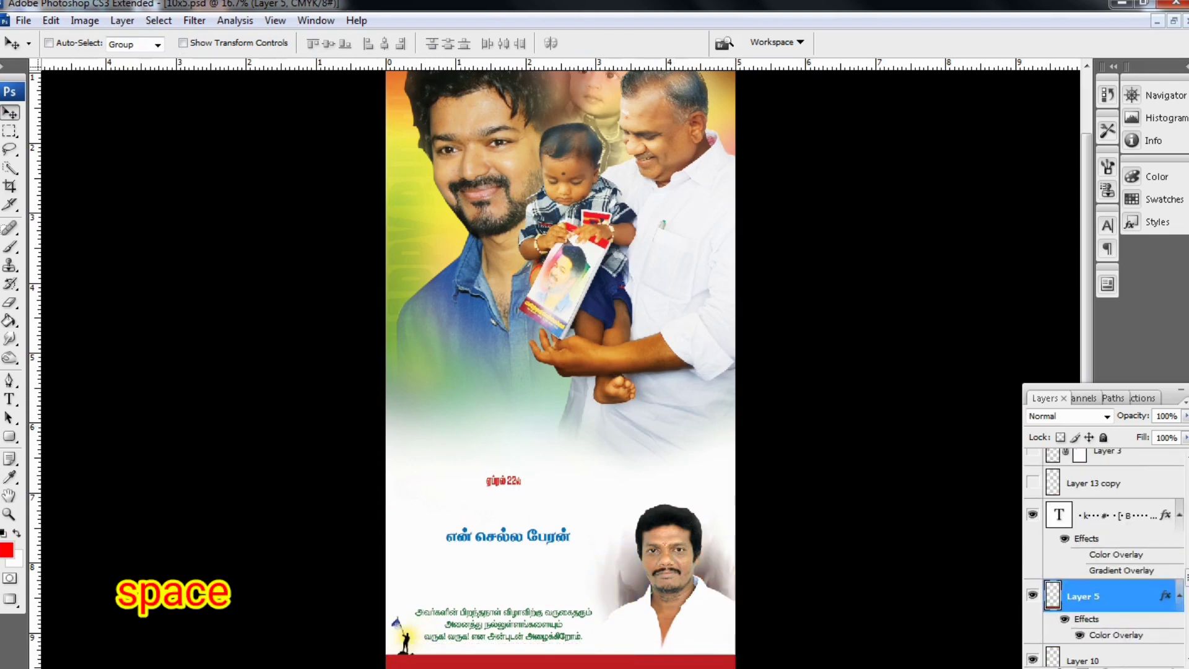
pyautogui.hotkey('alt', ']')
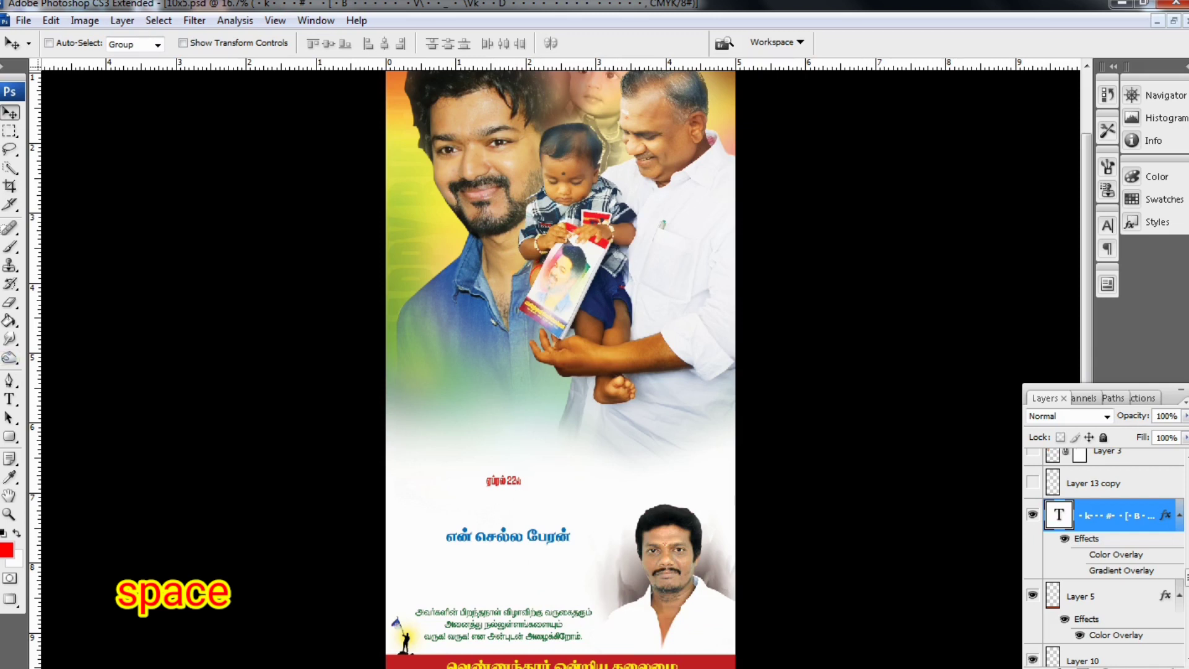
pyautogui.press('t')
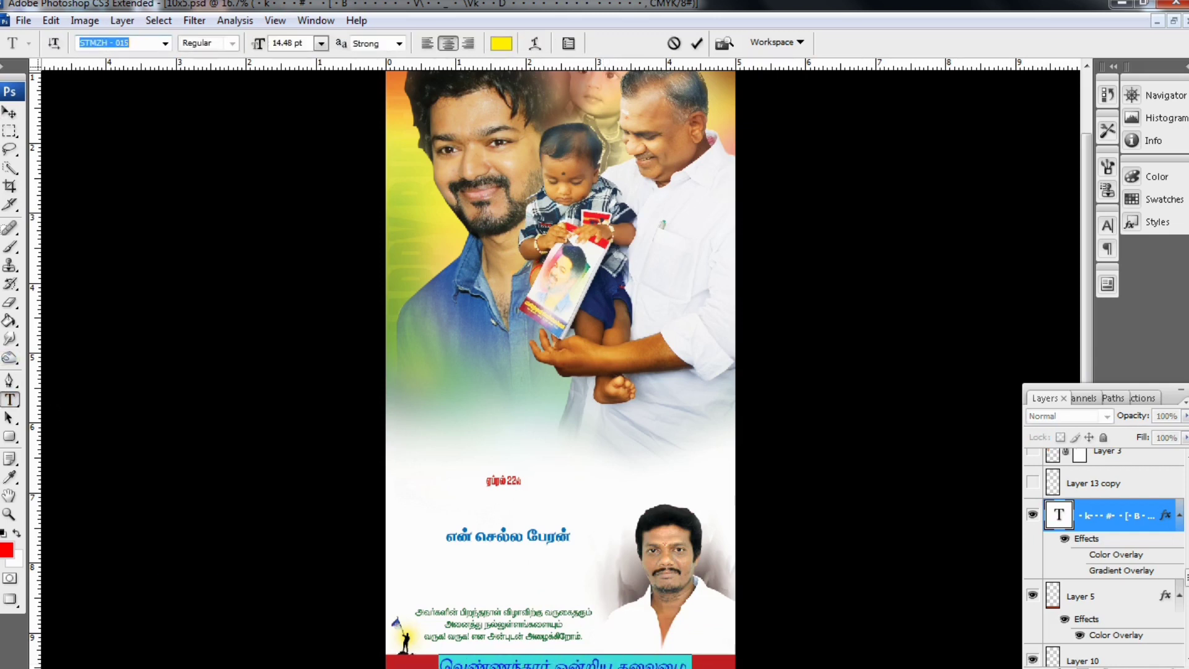
pyautogui.press('Up')
pyautogui.press('Up')
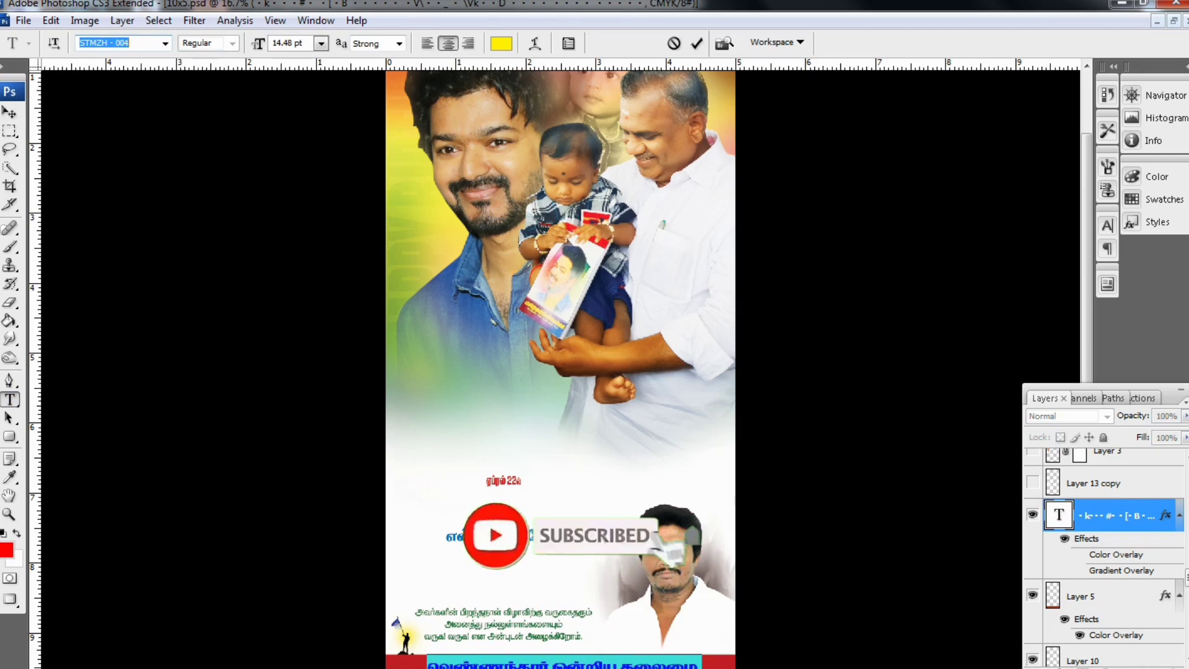
# Step: Transform the yellow footer text to make it slightly narrower within the red strip
pyautogui.click(10, 112)
pyautogui.hotkey('ctrl', 't')
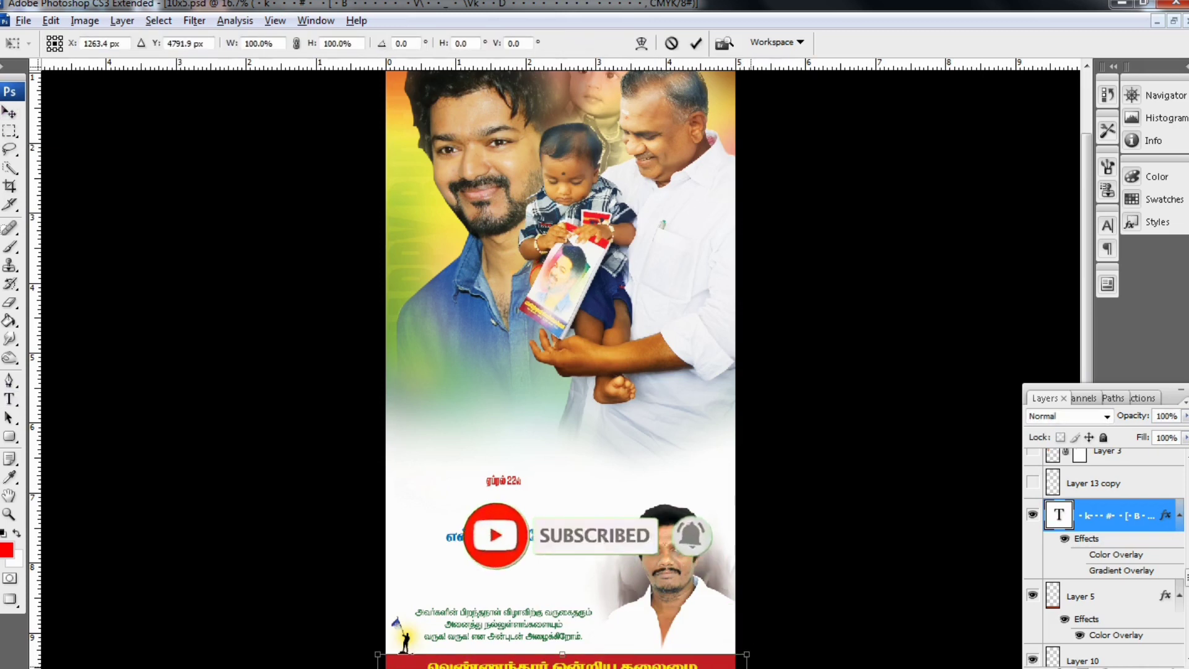
pyautogui.press('Return')
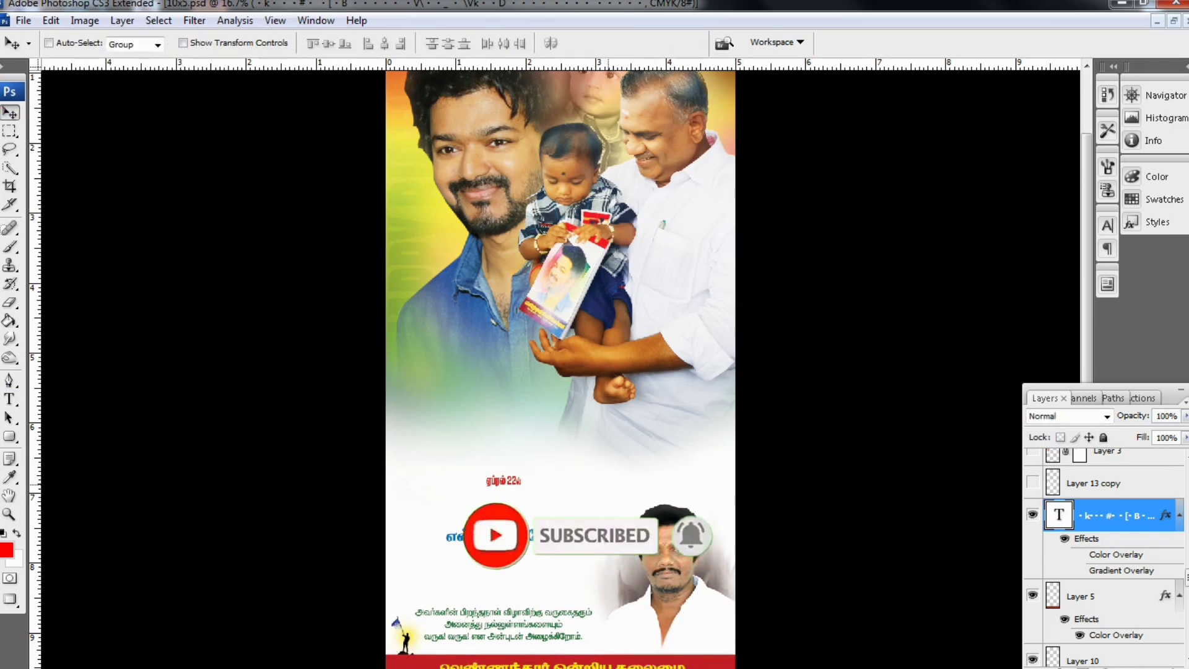
# Step: Show the small portraits and birthday badge on Layer 13 copy, Layer 3, Layer 4, Layer 17, Layer 18 and Background copy 3
pyautogui.scroll(1, 1102, 558)
pyautogui.click(1096, 548)
pyautogui.click(1033, 548)
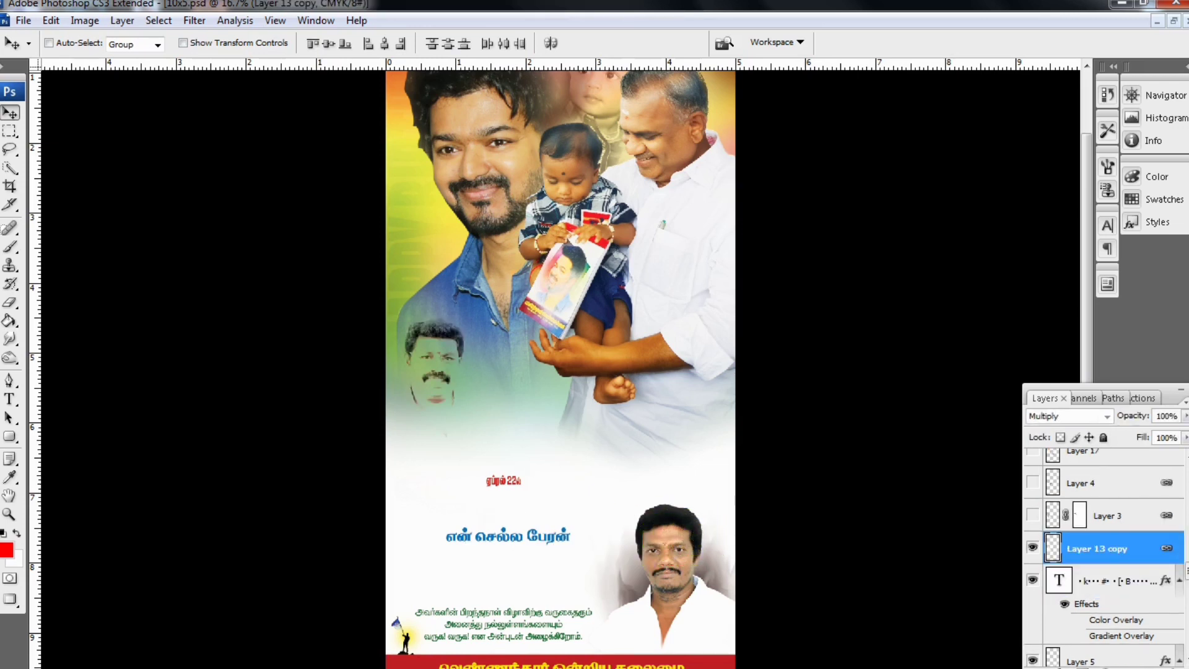
pyautogui.click(1032, 515)
pyautogui.click(1033, 483)
pyautogui.scroll(4, 1102, 558)
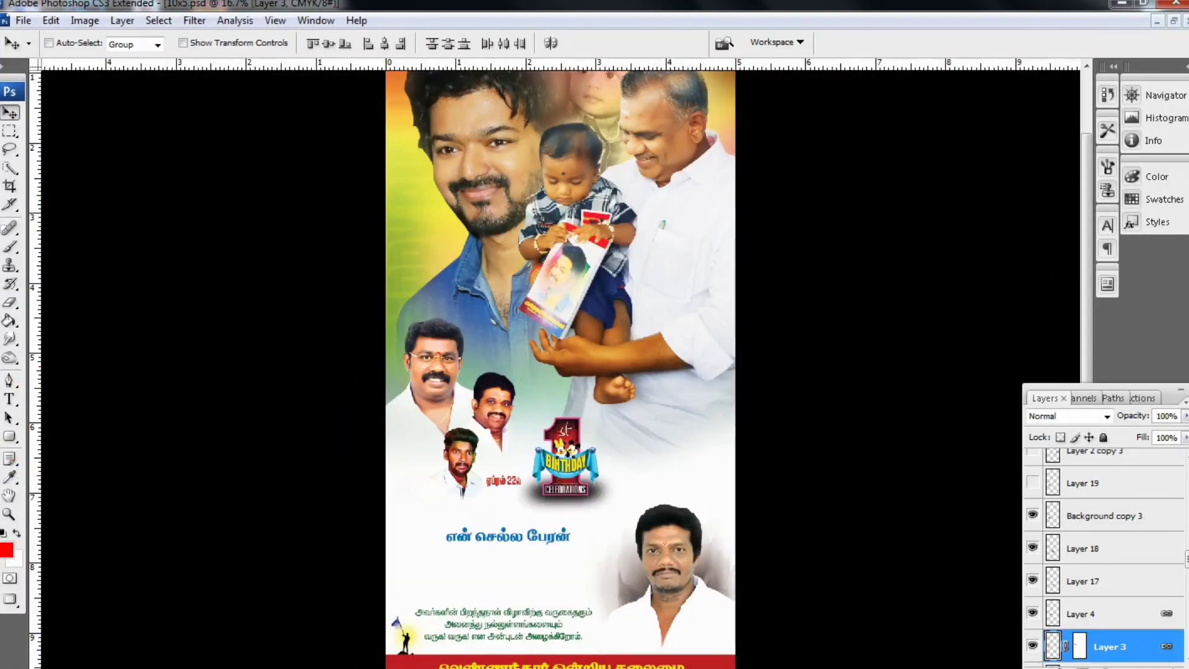
# Step: Show Layer 19 and Layer 2 copy 3, and make Layer 2 copy 3 the active layer
pyautogui.hotkey('alt', ']')
pyautogui.hotkey('alt', ']')
pyautogui.hotkey('alt', ']')
pyautogui.hotkey('alt', ']')
pyautogui.hotkey('alt', ']')
pyautogui.hotkey('alt', ']')
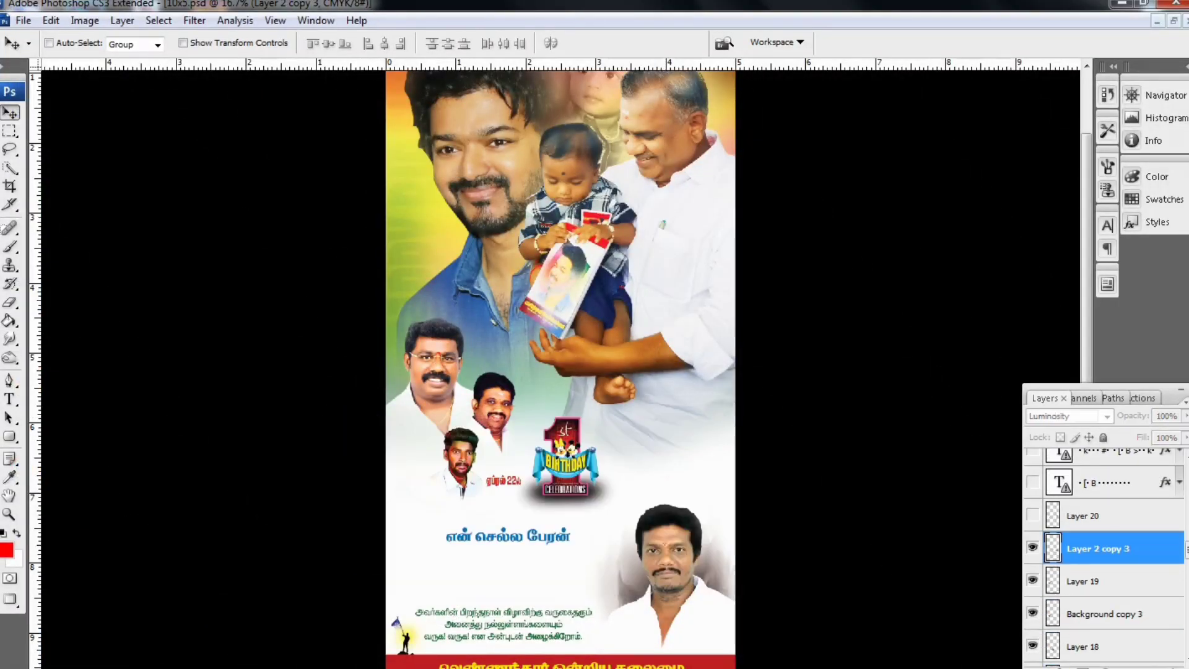
# Step: Show Layer 20 and the caption text layers for the two right-hand portraits, plus the vertical designer credit
pyautogui.hotkey('alt', ']')
pyautogui.hotkey('alt', ']')
pyautogui.hotkey('alt', ']')
pyautogui.hotkey('alt', ']')
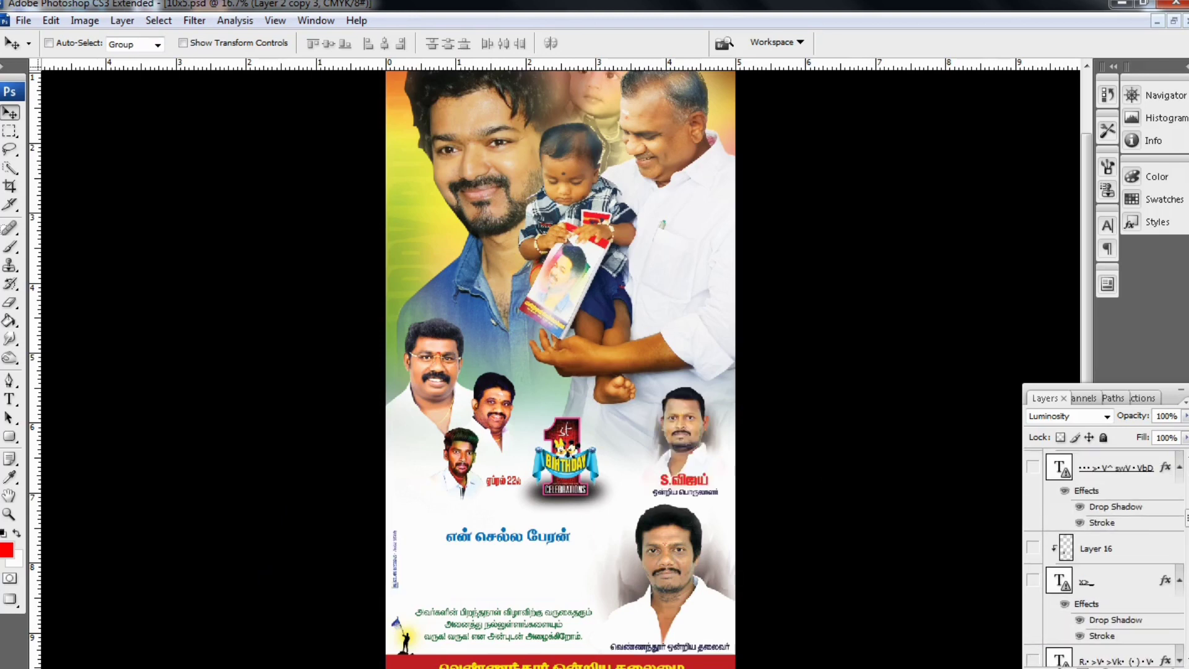
# Step: Show Layer 16 and the remaining text layers with the birthday greeting and the celebrant's name
pyautogui.hotkey('alt', ']')
pyautogui.hotkey('alt', ']')
pyautogui.hotkey('alt', ']')
pyautogui.hotkey('alt', ']')
pyautogui.hotkey('alt', ']')
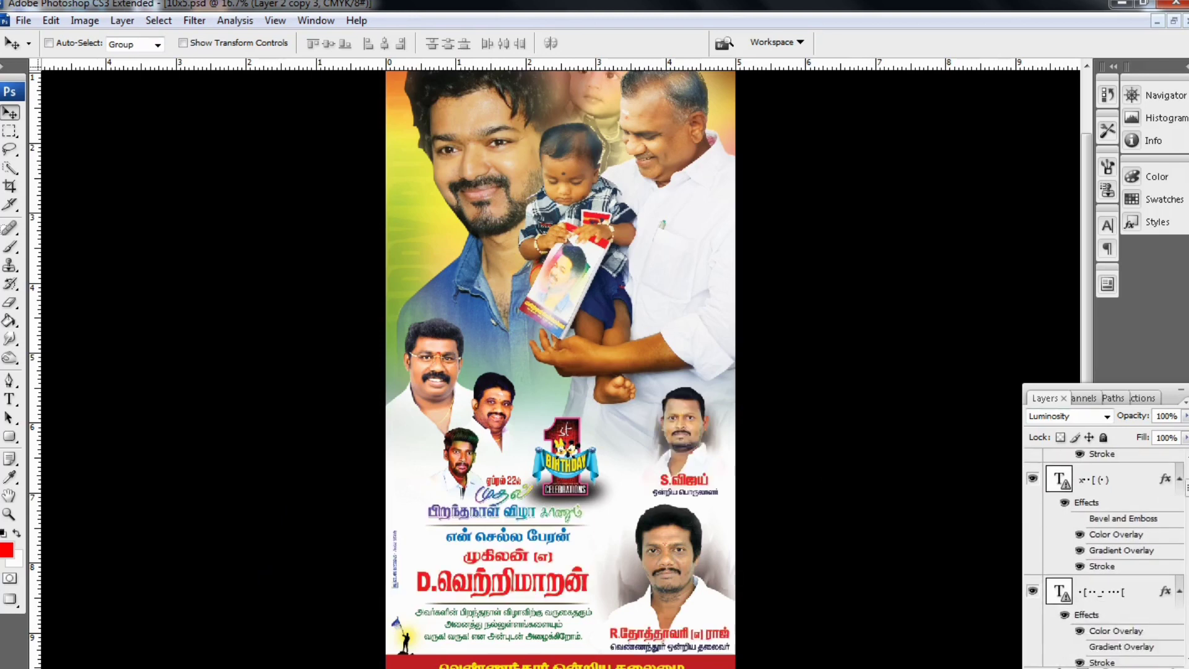
# Step: Link Layer 17 with Layer 18 and reposition the 1st Birthday badge between the child's foot and the birthday lettering
pyautogui.scroll(-6, 1105, 557)
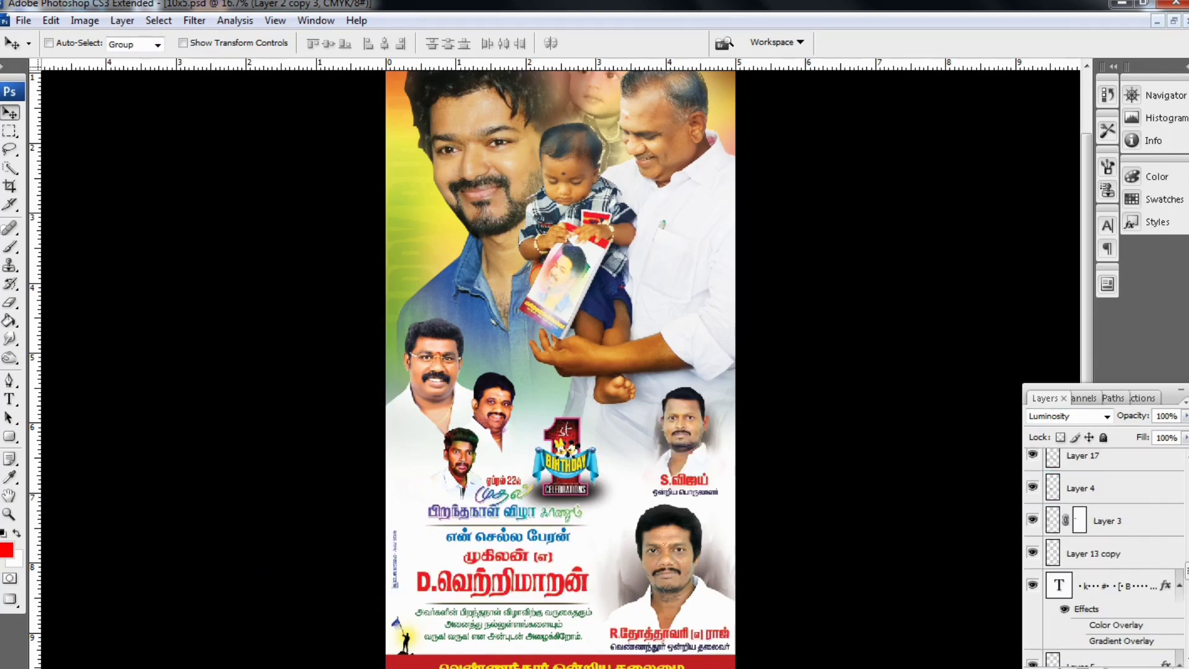
pyautogui.hotkey('ctrl', 'shift', 'alt', 'e')
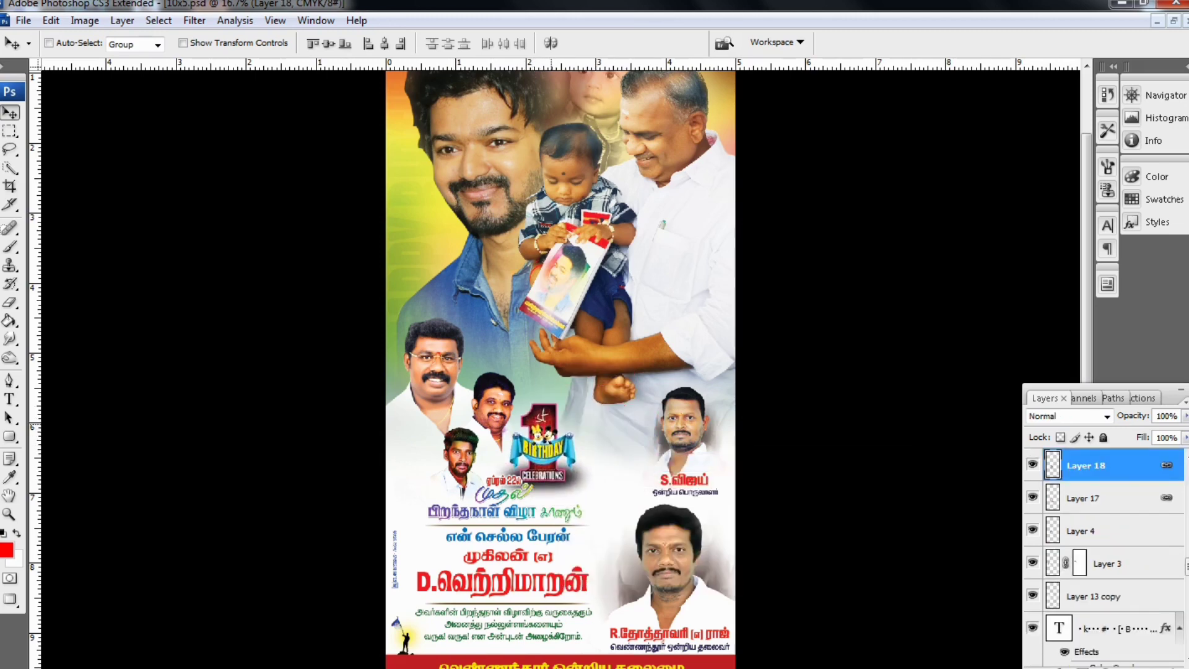
pyautogui.hotkey('ctrl', '+')
pyautogui.hotkey('ctrl', '+')
pyautogui.scroll(-3, 557, 372)
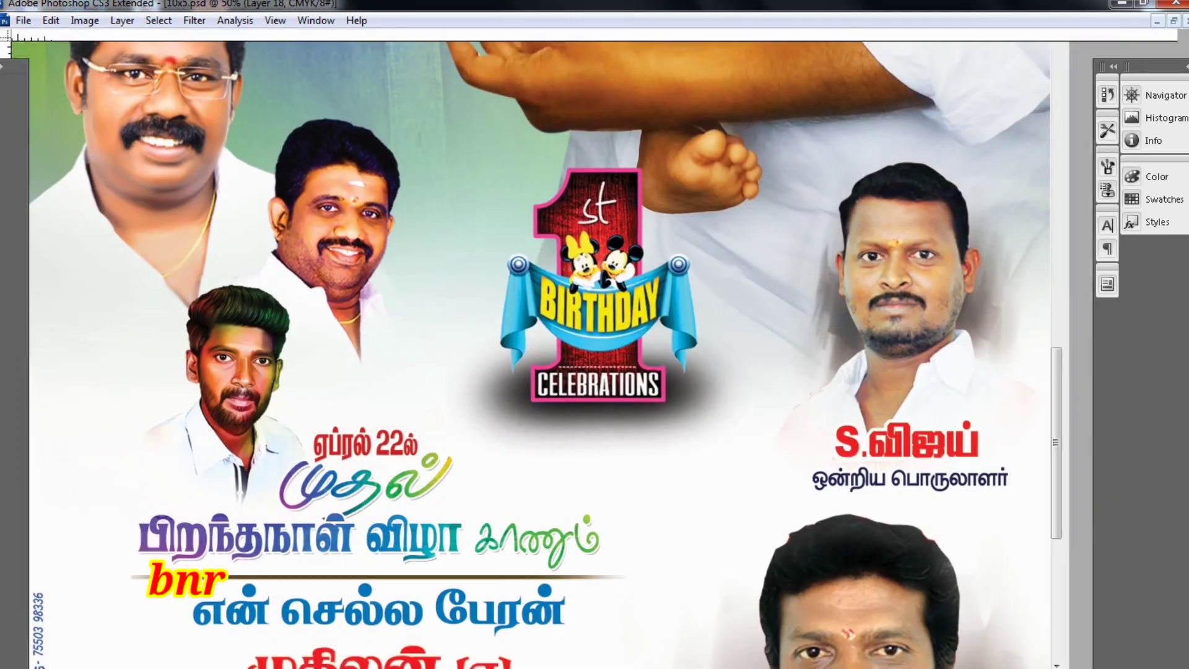
pyautogui.press('Tab')
pyautogui.moveTo(552, 172); pyautogui.dragTo(501, 247)
# Step: Examine the lettering and portraits on the canvas, picking Layer 16, Layer 2 copy 3 and the name text layers in turn
pyautogui.rightClick(506, 455)
pyautogui.click(539, 521)
pyautogui.moveTo(539, 521)
pyautogui.mouseDown()
pyautogui.moveTo(619, 471)
pyautogui.moveTo(403, 400)
pyautogui.moveTo(496, 458)
pyautogui.moveTo(561, 520)
pyautogui.mouseUp()
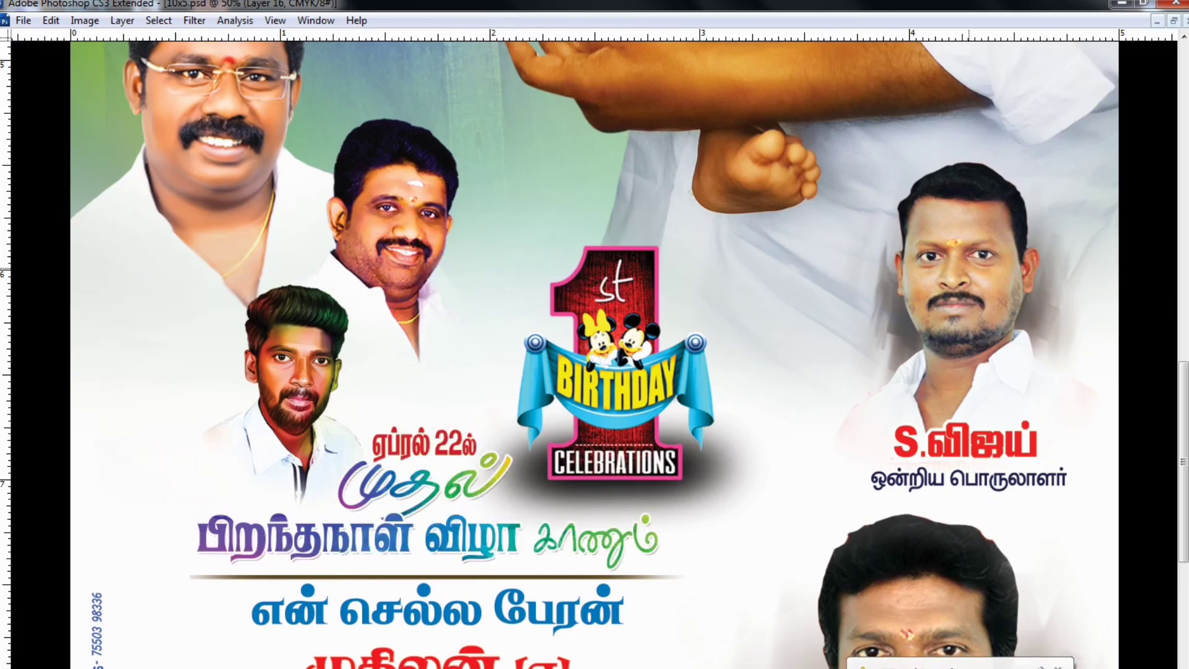
pyautogui.moveTo(966, 273)
pyautogui.mouseDown()
pyautogui.moveTo(861, 167)
pyautogui.moveTo(966, 273)
pyautogui.mouseUp()
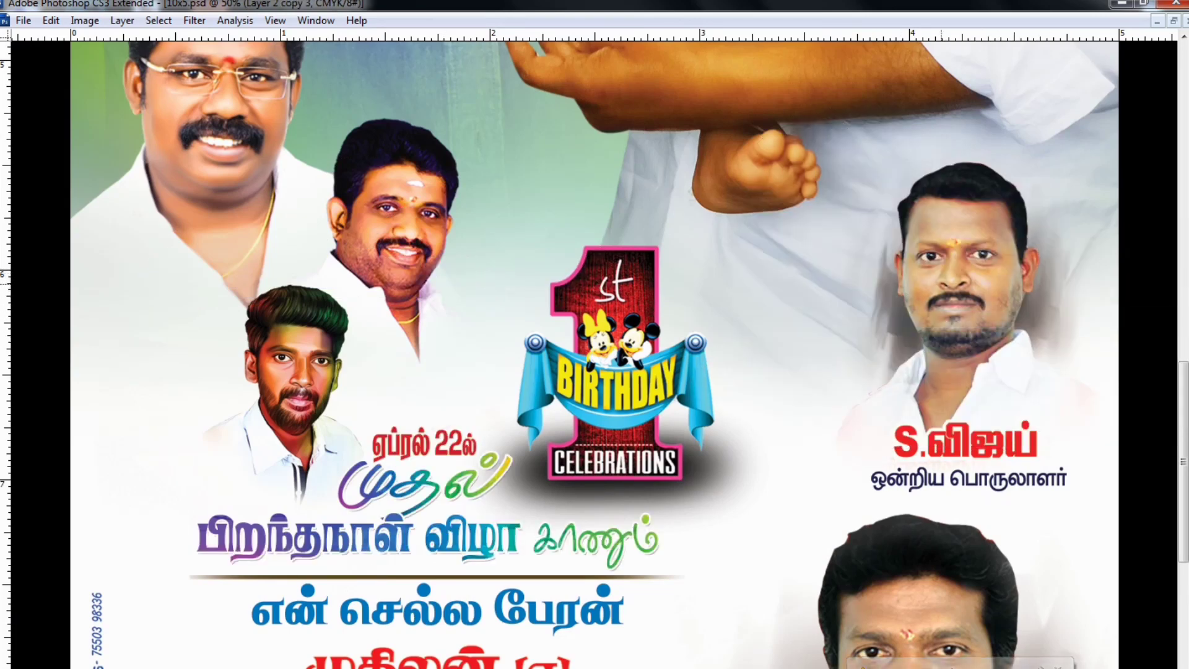
pyautogui.scroll(-2, 595, 347)
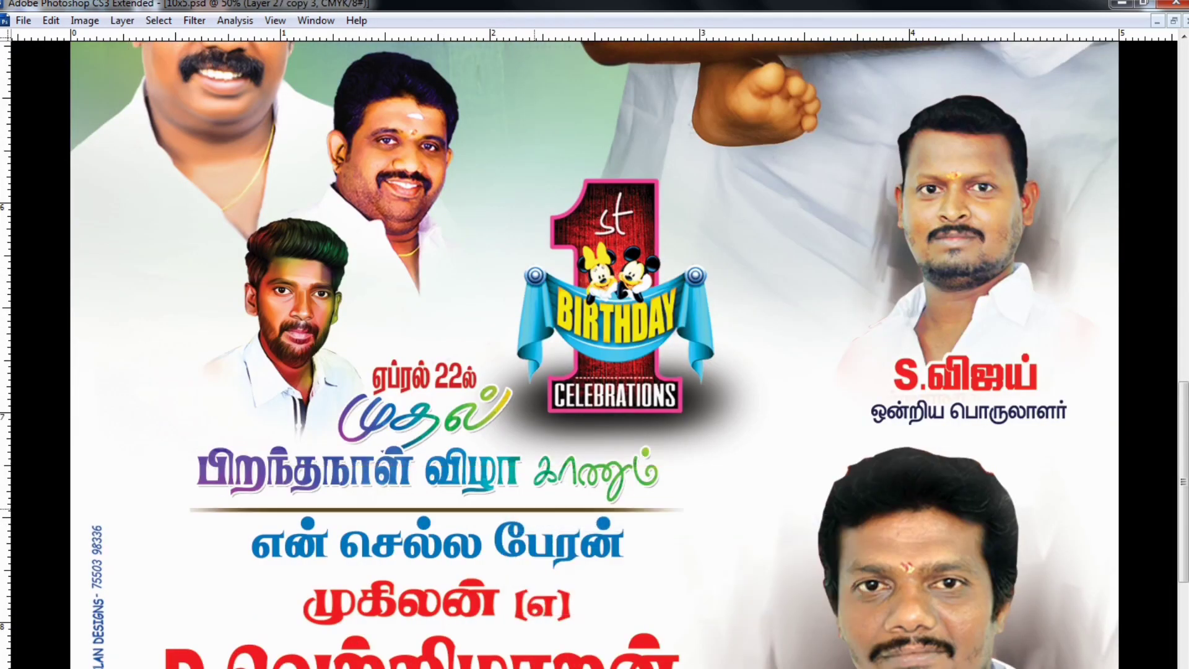
pyautogui.rightClick(480, 527)
pyautogui.click(514, 538)
pyautogui.rightClick(550, 586)
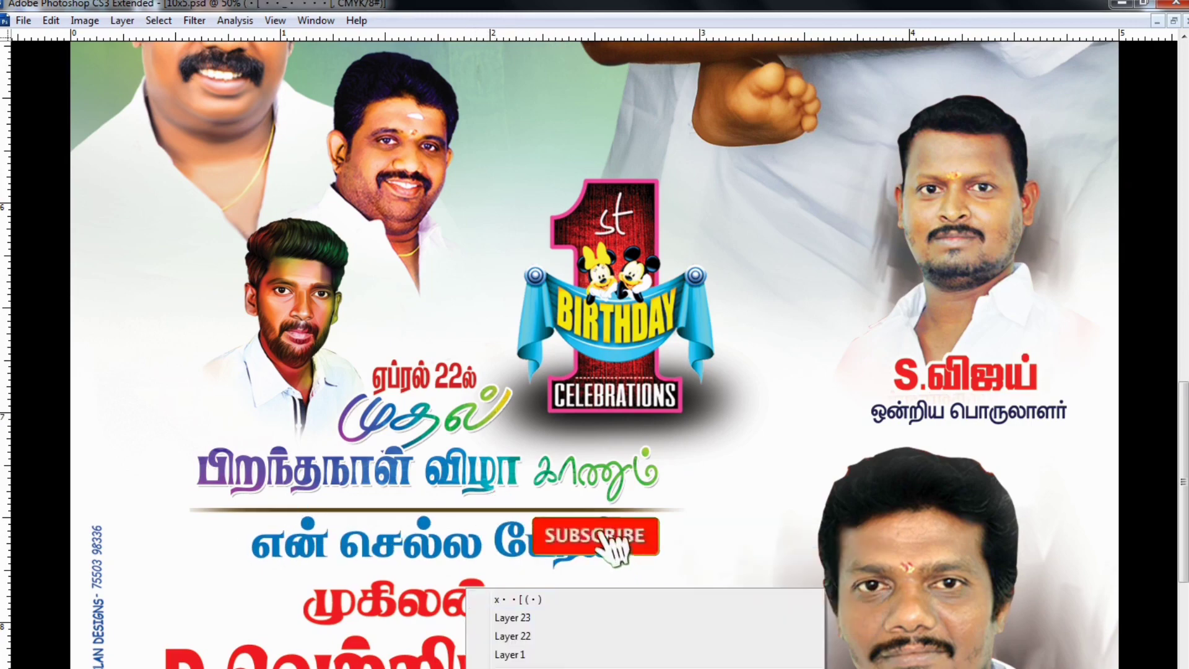
pyautogui.click(570, 622)
pyautogui.scroll(-12, 595, 347)
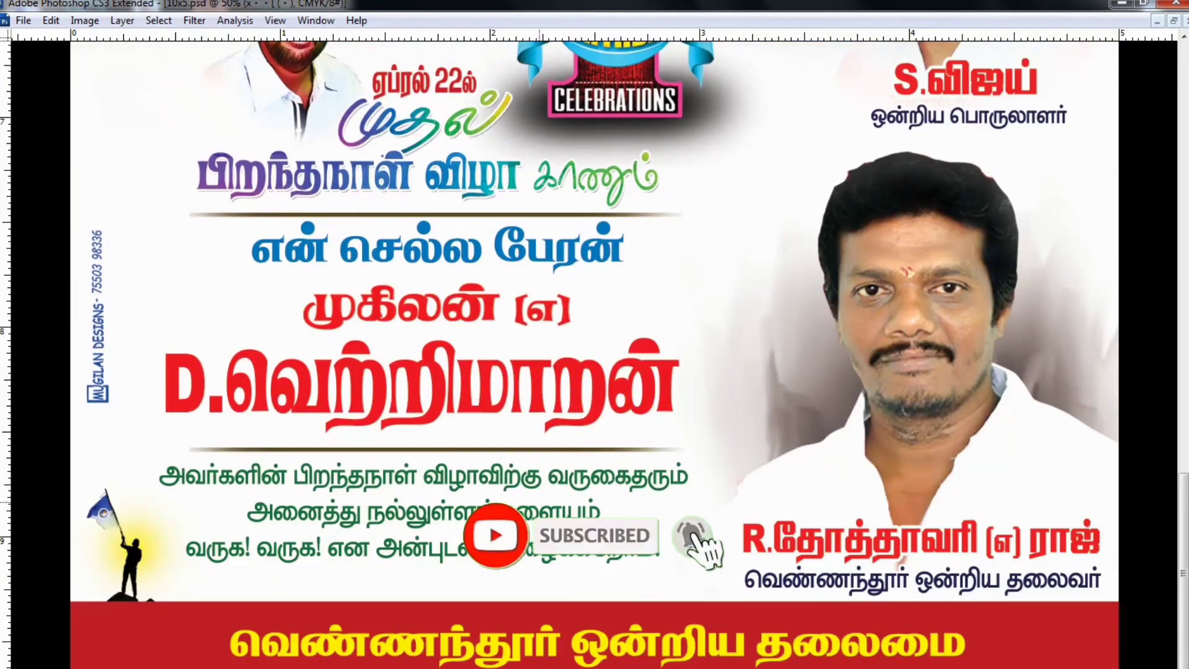
pyautogui.scroll(20, 594, 347)
pyautogui.scroll(15, 595, 347)
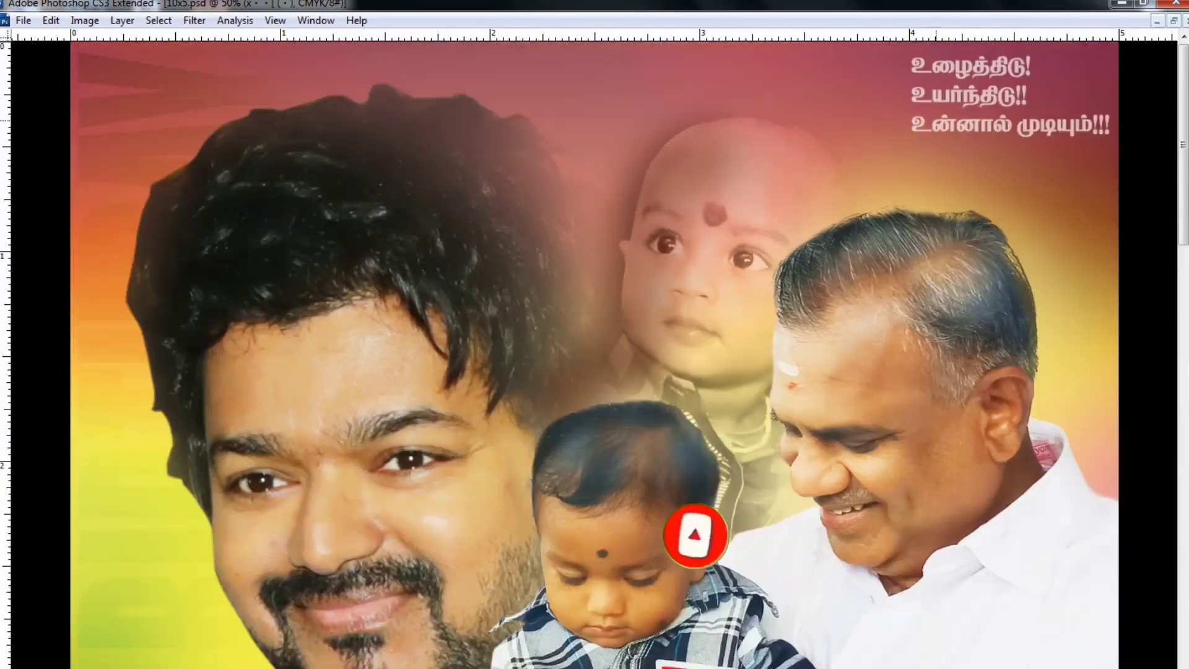
# Step: Try to move the three-line slogan text left from the banner's upper right corner, and undo the move
pyautogui.rightClick(839, 98)
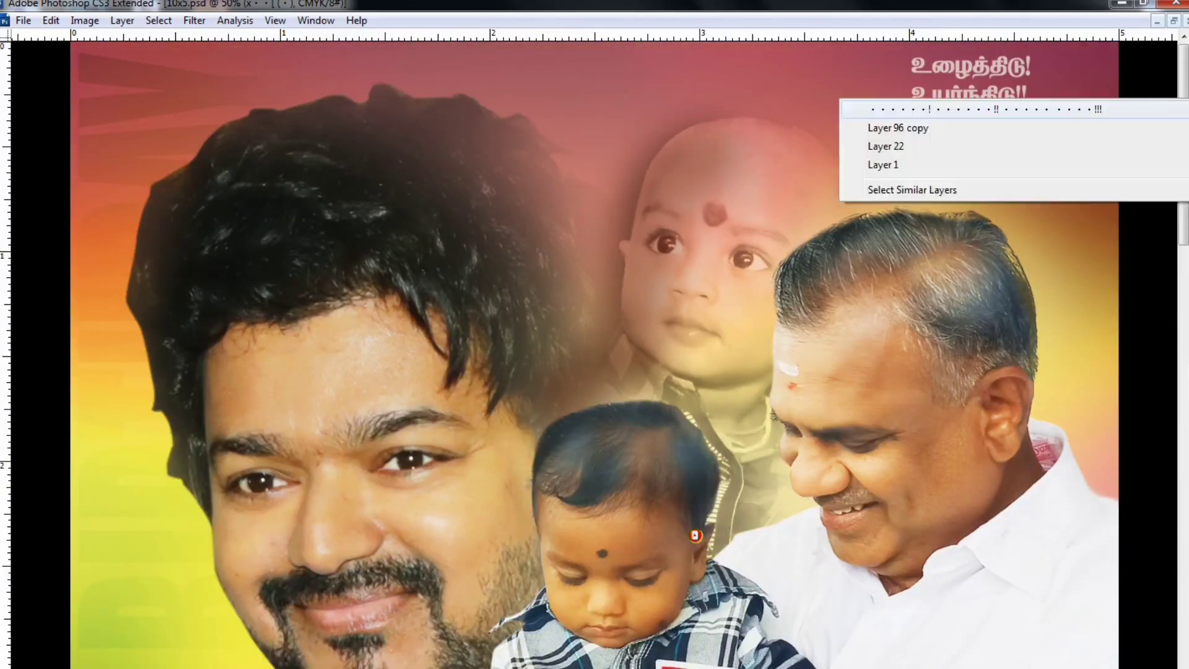
pyautogui.click(877, 119)
pyautogui.moveTo(877, 119); pyautogui.dragTo(776, 131)
pyautogui.hotkey('ctrl', 'z')
pyautogui.hotkey('ctrl', '-')
pyautogui.hotkey('ctrl', '-')
pyautogui.hotkey('ctrl', '-')
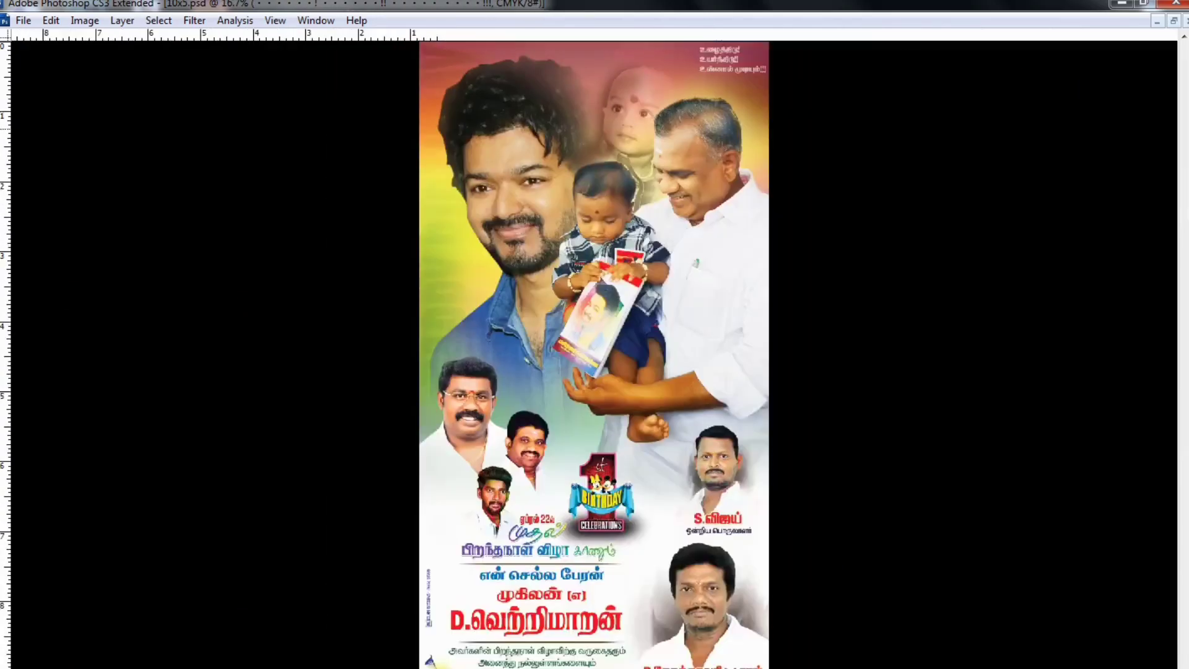
pyautogui.hotkey('ctrl', '-')
pyautogui.hotkey('ctrl', '+')
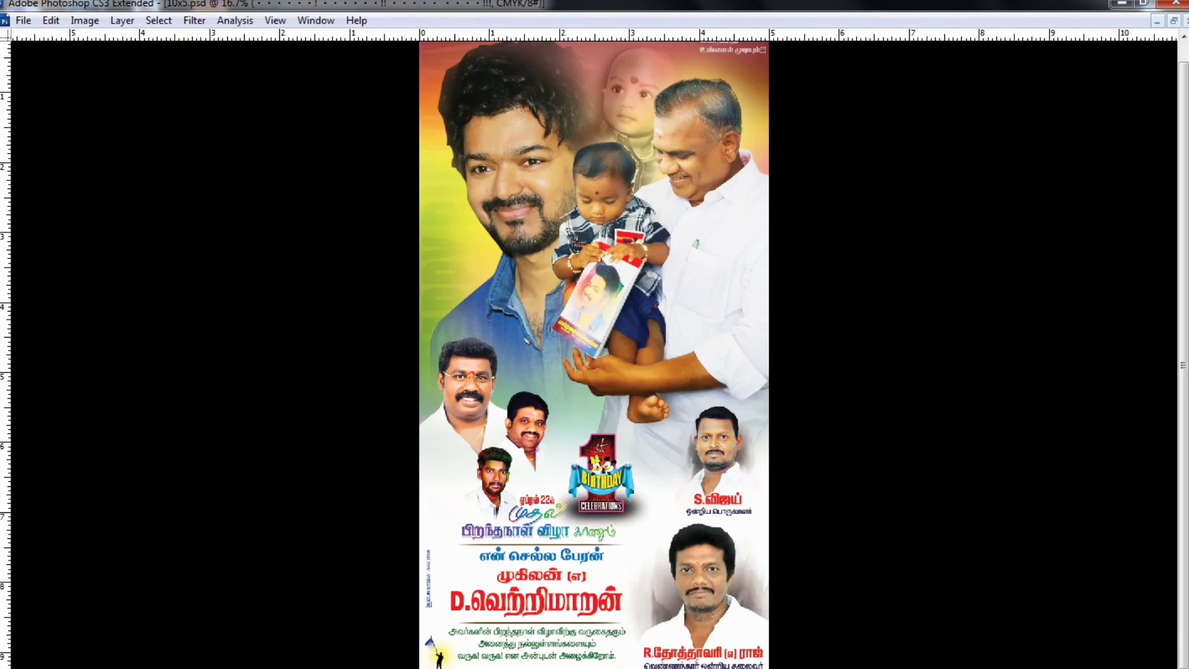
# Step: Open 14.psd from VM Birthday Banners.zip in Photoshop, entering the archive password and declining the text layer update
pyautogui.hotkey('alt', 'Tab')
pyautogui.click(317, 337)
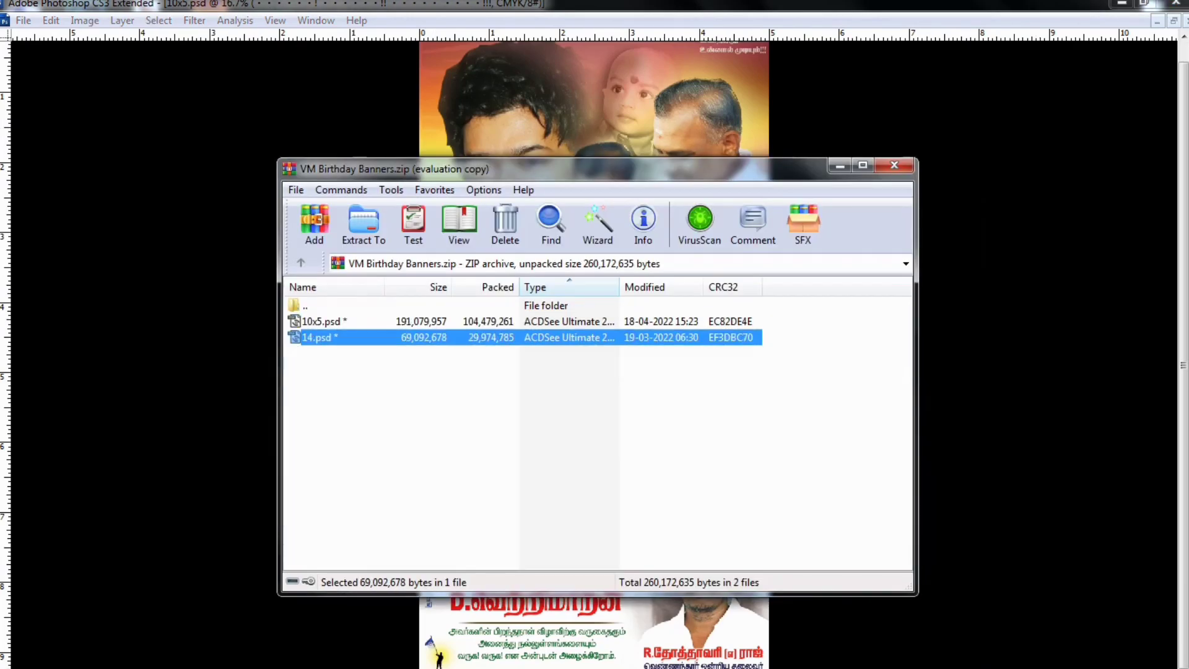
pyautogui.hotkey('alt', 'Tab')
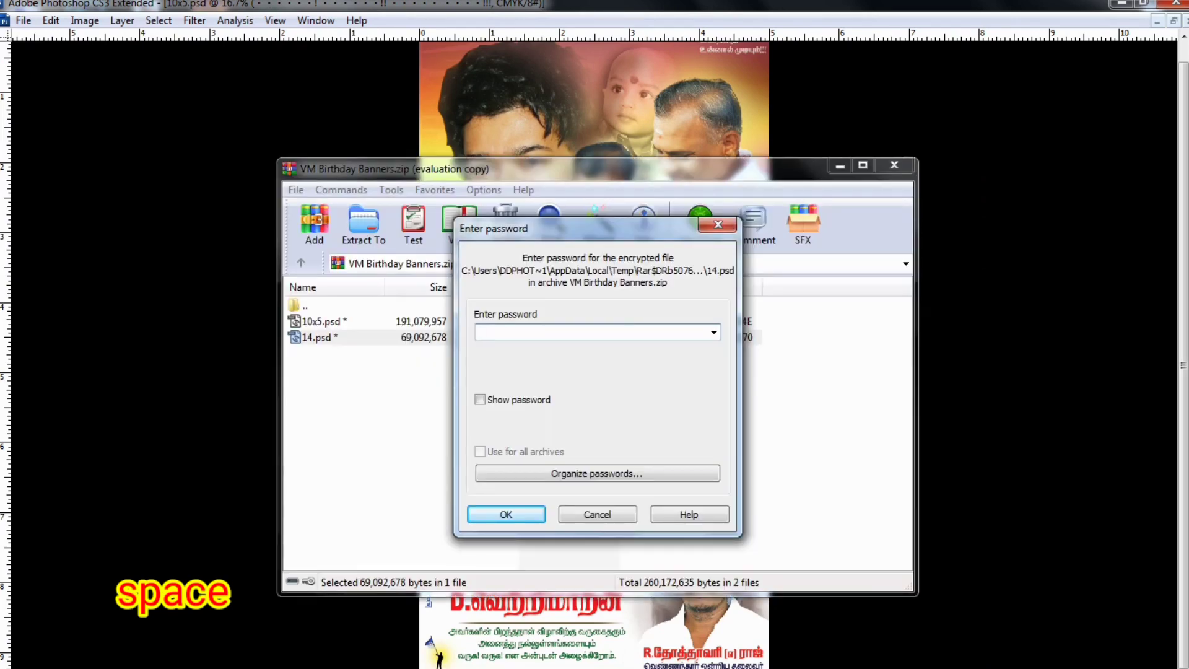
pyautogui.press('Return')
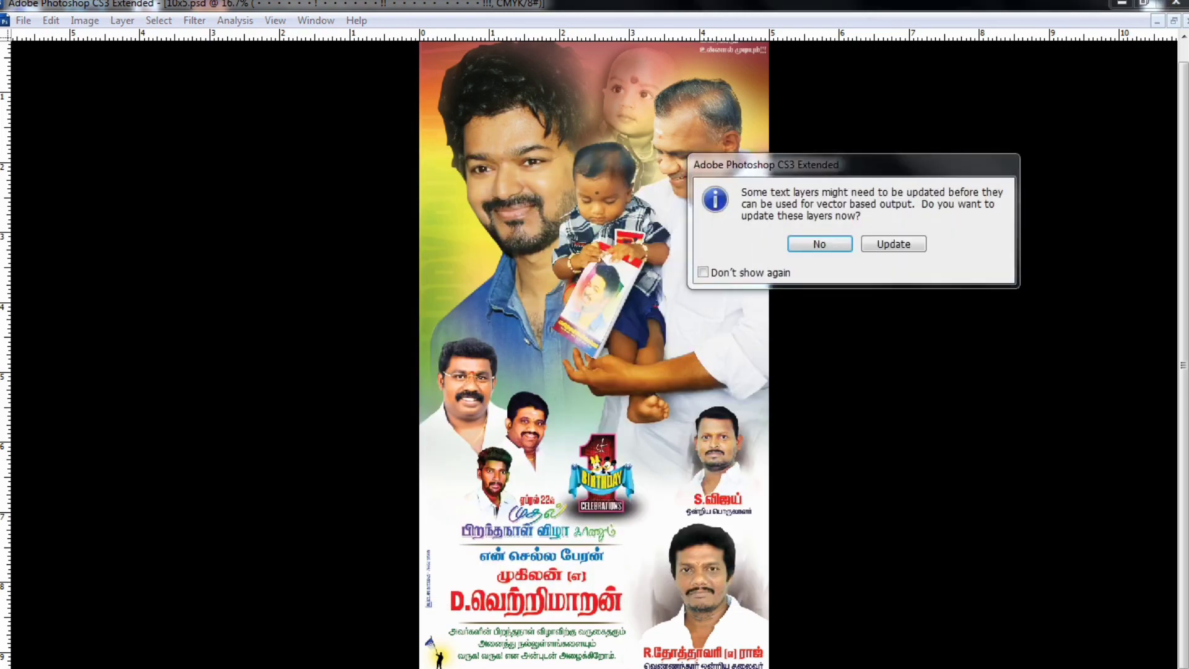
pyautogui.press('Return')
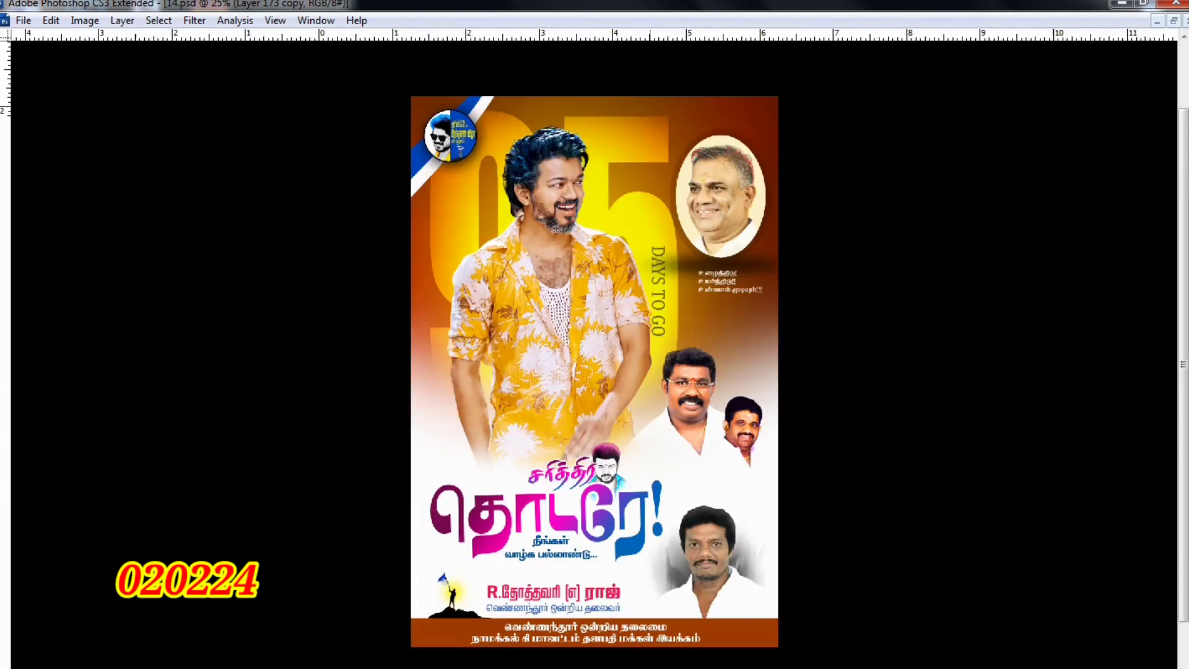
# Step: Pick Layer 169, the small illustrated portrait above the large gradient title, try to move it up and left, and undo the move
pyautogui.hotkey('ctrl', '=')
pyautogui.scroll(-3, 595, 347)
pyautogui.scroll(-3, 594, 346)
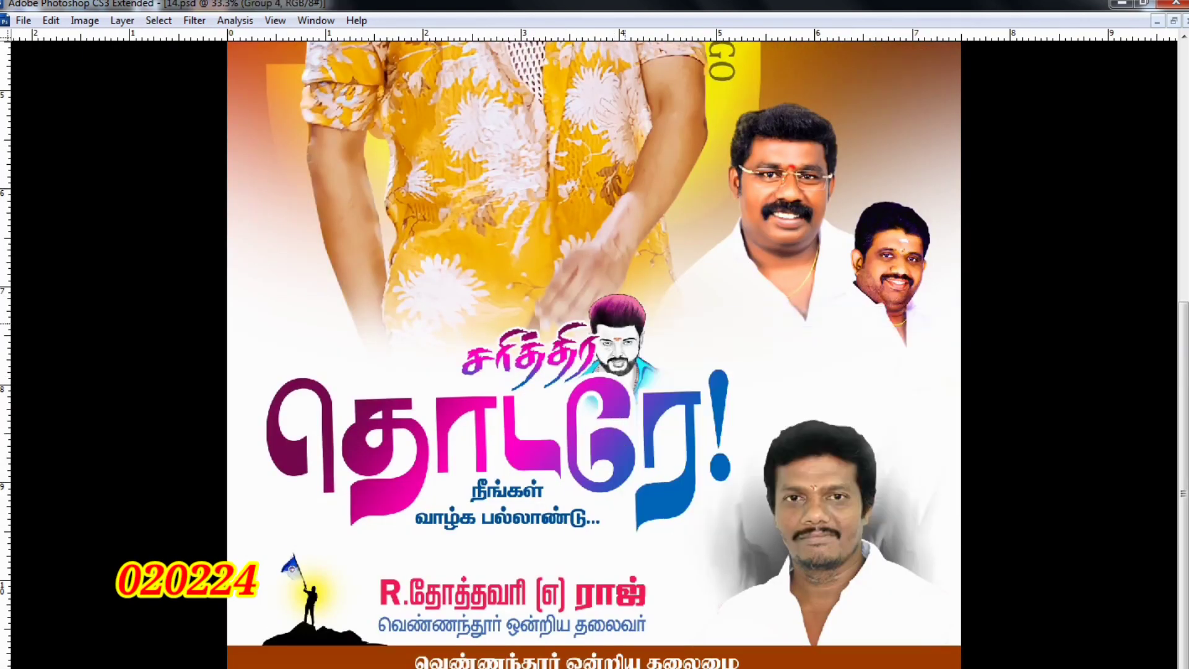
pyautogui.rightClick(615, 318)
pyautogui.click(663, 401)
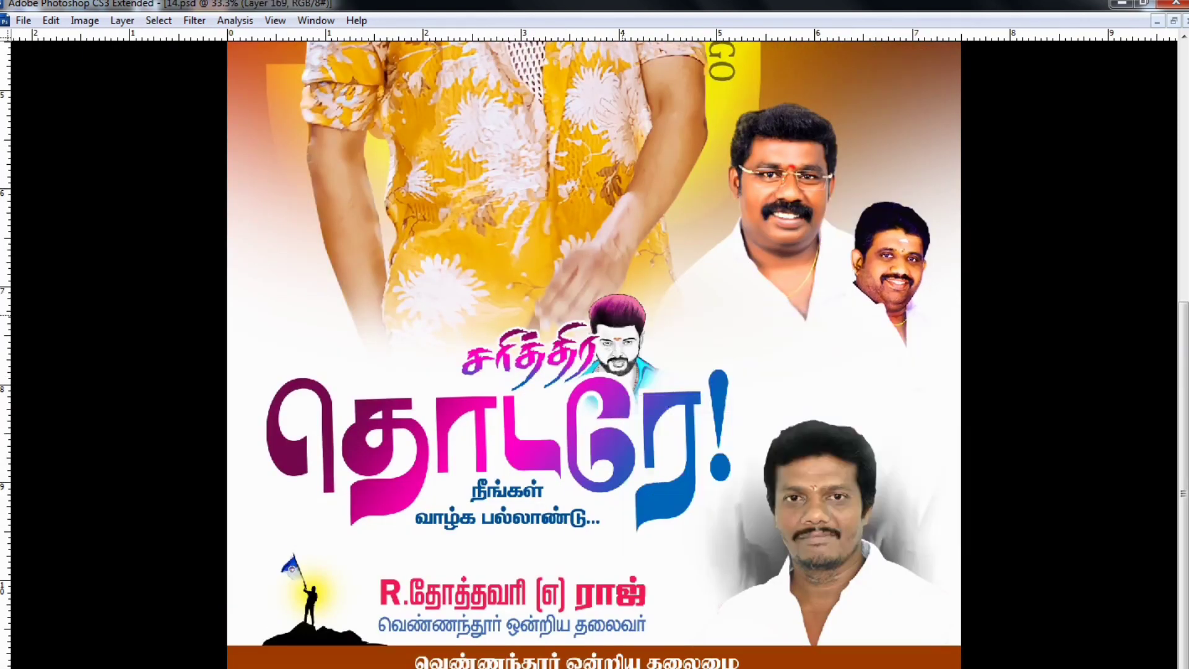
pyautogui.moveTo(663, 401); pyautogui.dragTo(580, 296)
pyautogui.hotkey('ctrl', 'z')
# Step: Show the panels, pick Layer 169 again, try to move the illustrated portrait up and right, and undo the move
pyautogui.rightClick(617, 315)
pyautogui.click(688, 401)
pyautogui.press('Return')
pyautogui.press('Tab')
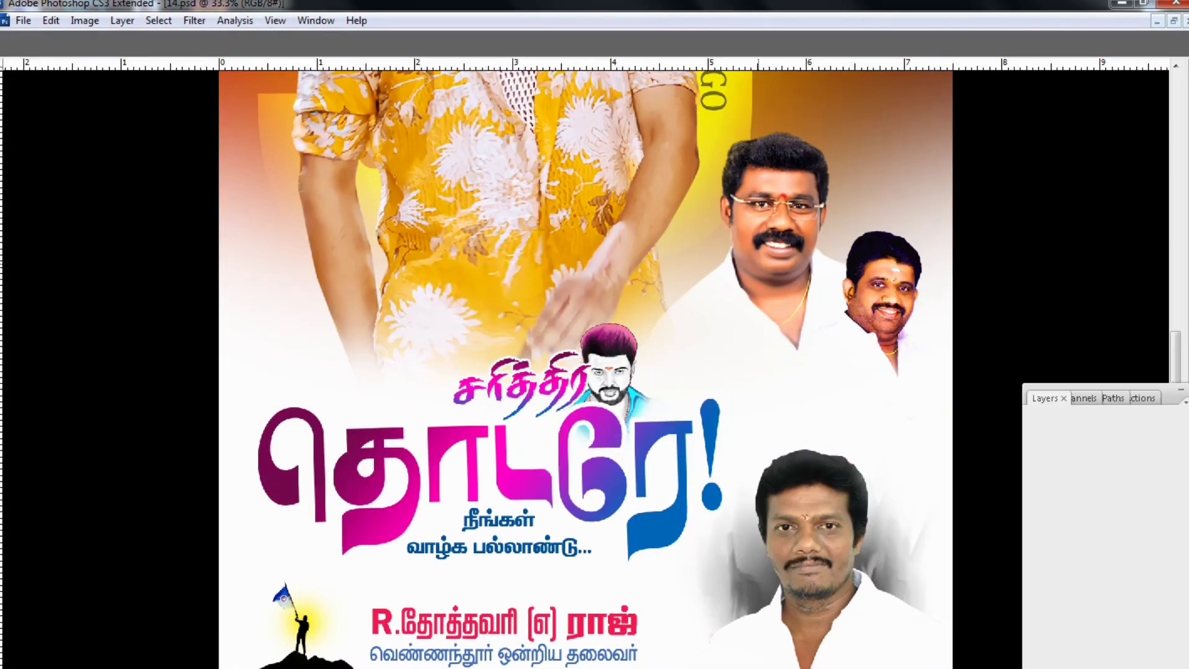
pyautogui.rightClick(576, 352)
pyautogui.press('Down')
pyautogui.press('Return')
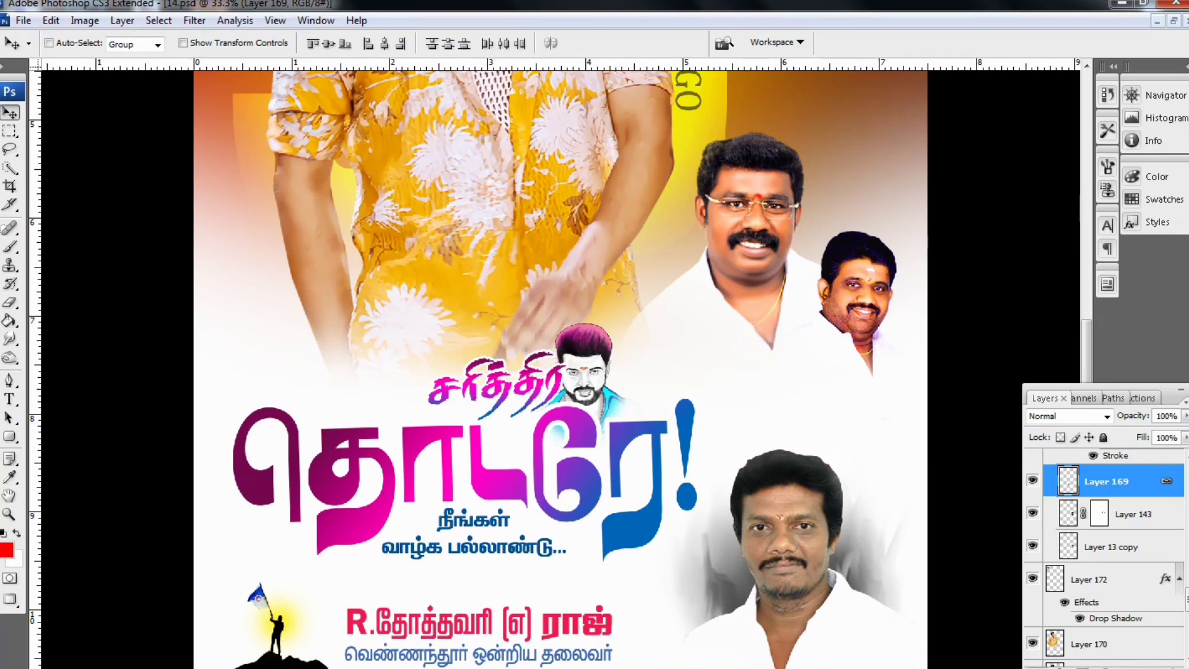
pyautogui.moveTo(583, 371); pyautogui.dragTo(637, 266)
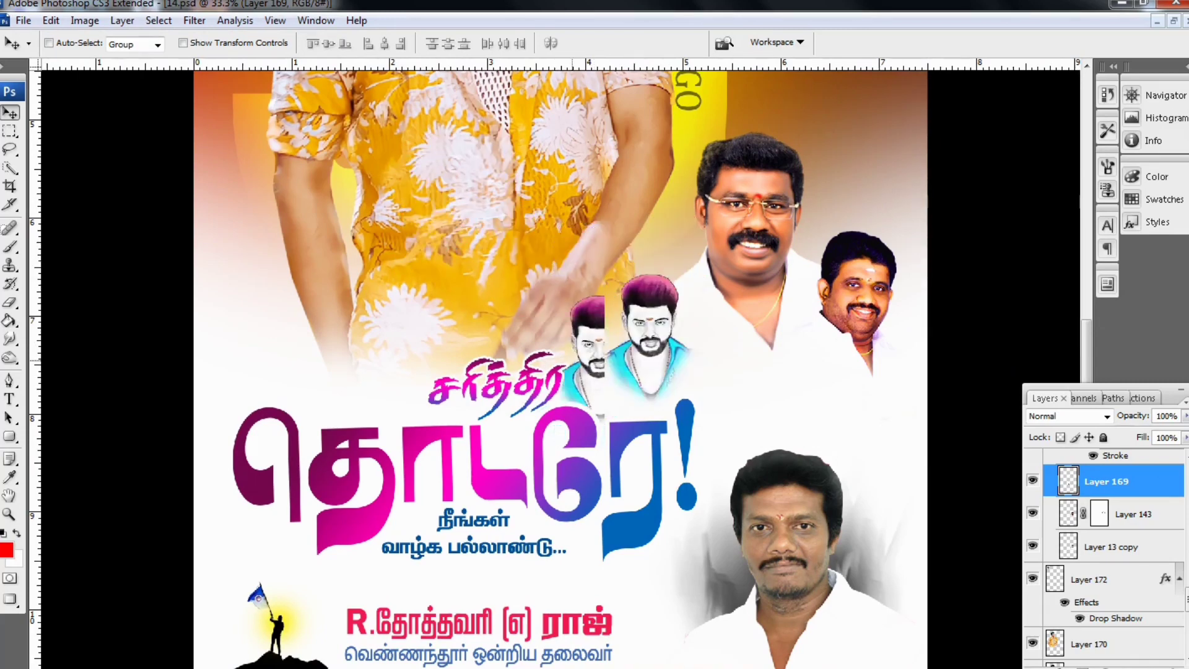
pyautogui.hotkey('ctrl', 'z')
# Step: Try to move the large gradient title text up over the shirt, undo the move, and hide the panels again
pyautogui.rightClick(543, 353)
pyautogui.click(577, 420)
pyautogui.moveTo(557, 397); pyautogui.dragTo(557, 229)
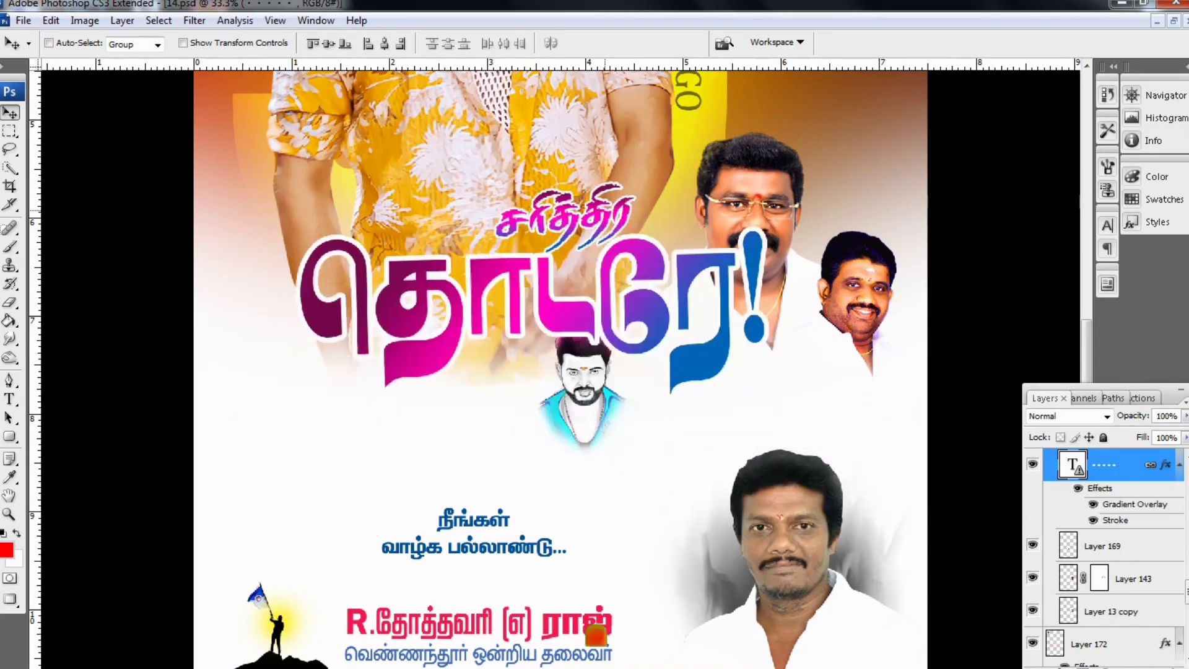
pyautogui.hotkey('ctrl', 'z')
pyautogui.press('Tab')
# Step: Pick Layer 161 at the lower portrait, then try to move the two-line greeting below the title up and undo the move
pyautogui.rightClick(793, 466)
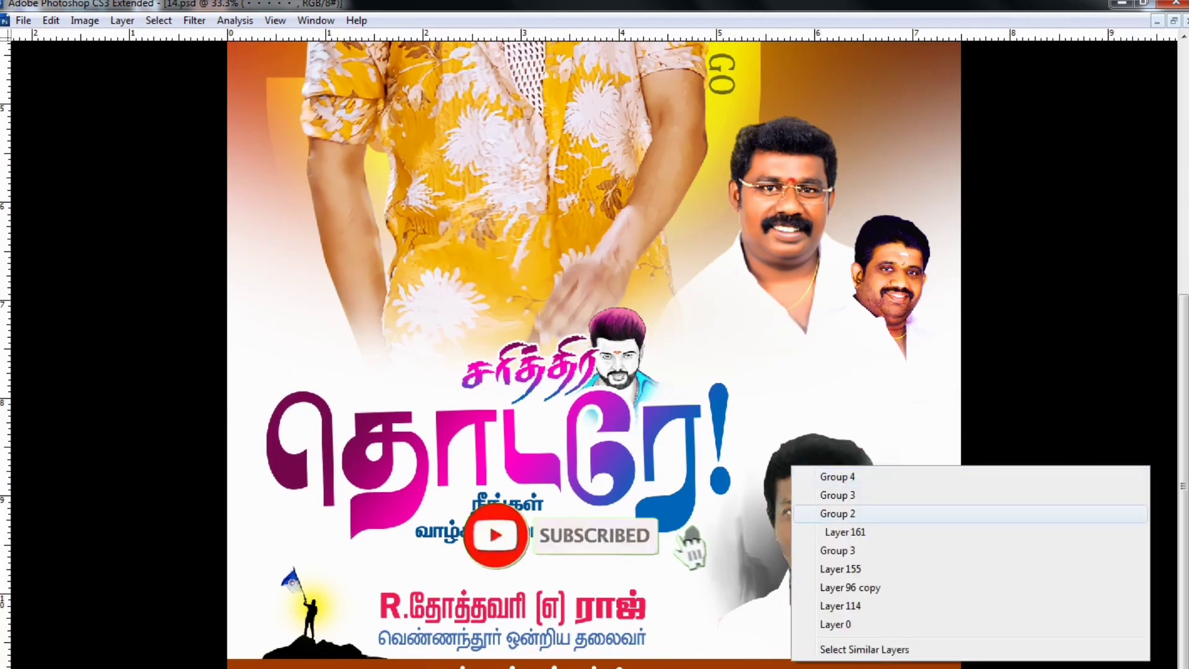
pyautogui.click(842, 530)
pyautogui.scroll(-1, 595, 346)
pyautogui.rightClick(532, 480)
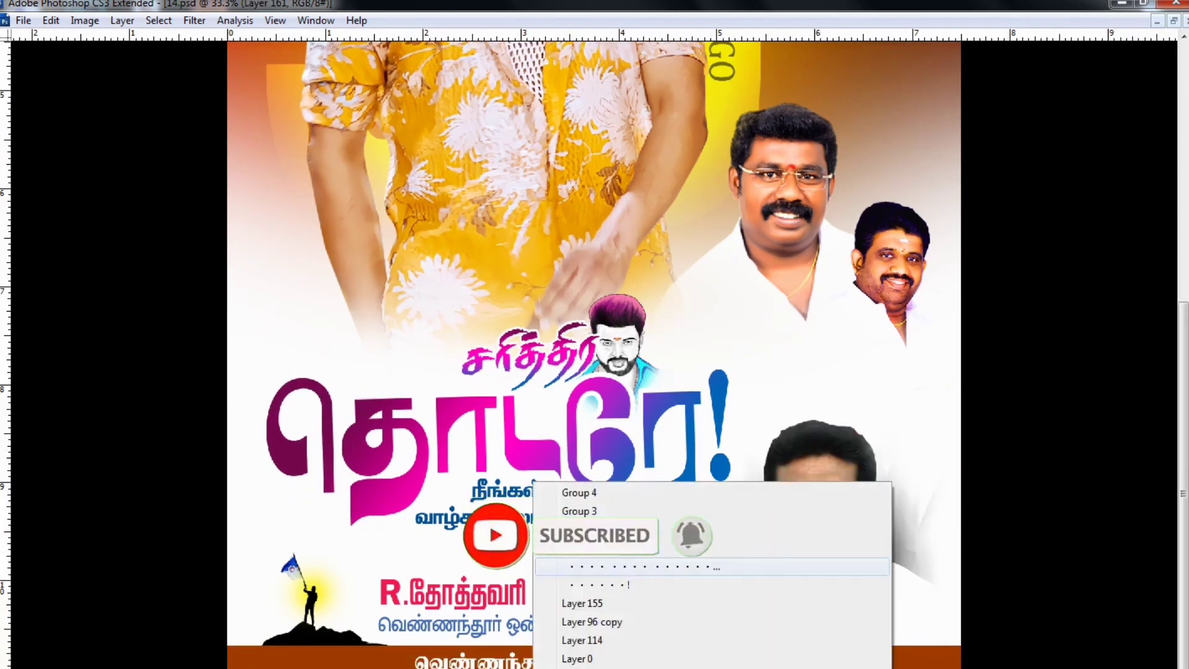
pyautogui.click(557, 565)
pyautogui.moveTo(533, 489); pyautogui.dragTo(533, 461)
pyautogui.hotkey('ctrl', 'z')
# Step: Pick the large 95 text layer behind the man in the floral shirt and move it up and to the right
pyautogui.scroll(1, 595, 347)
pyautogui.scroll(10, 698, 266)
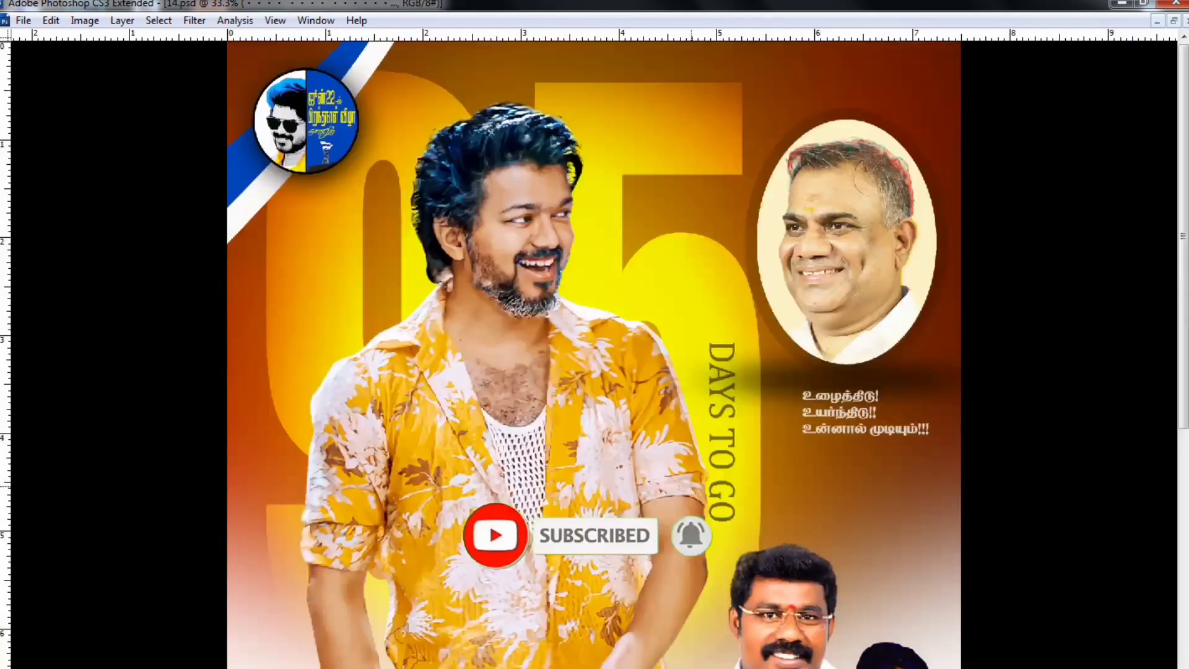
pyautogui.rightClick(698, 267)
pyautogui.click(730, 350)
pyautogui.press('space')
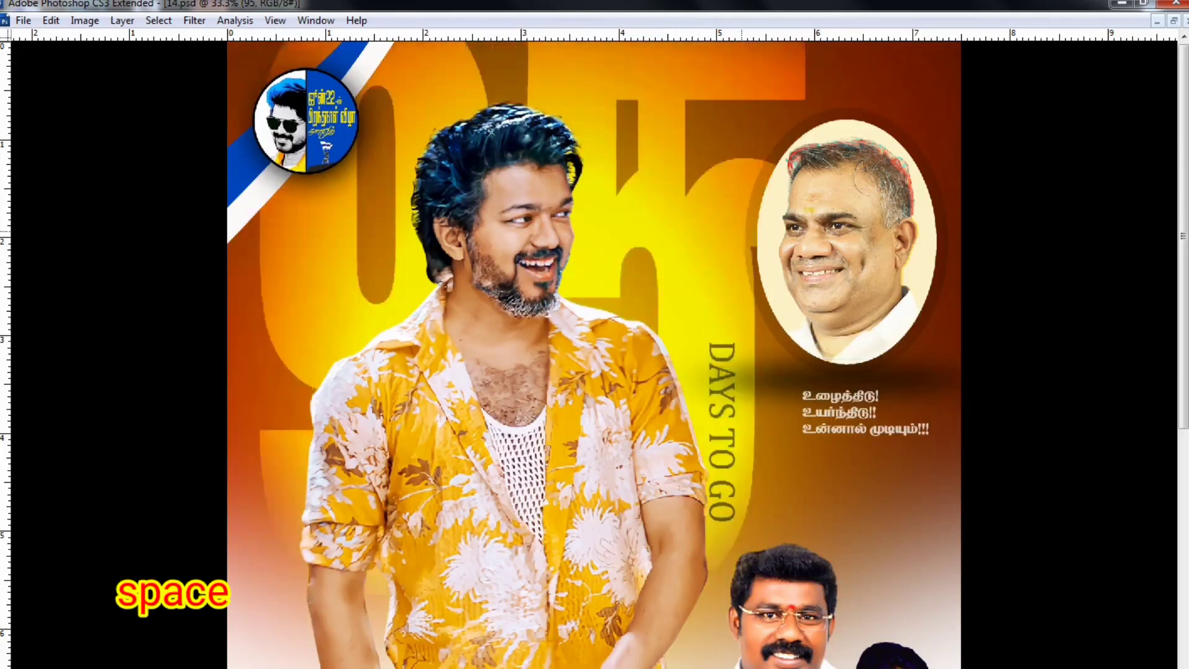